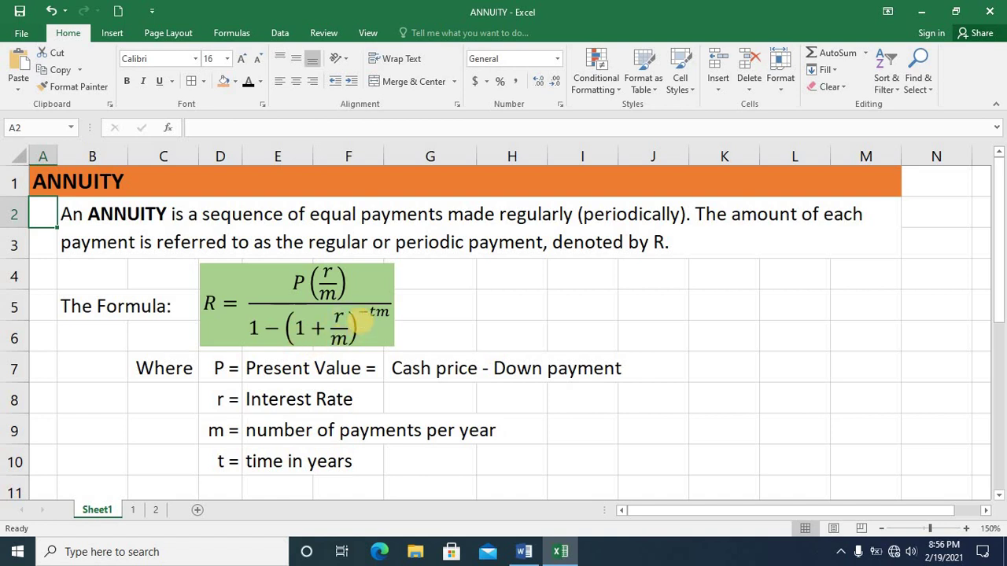
# Examine the definitions of P, r, m and t listed under the annuity formula.
pyautogui.click(215, 369)
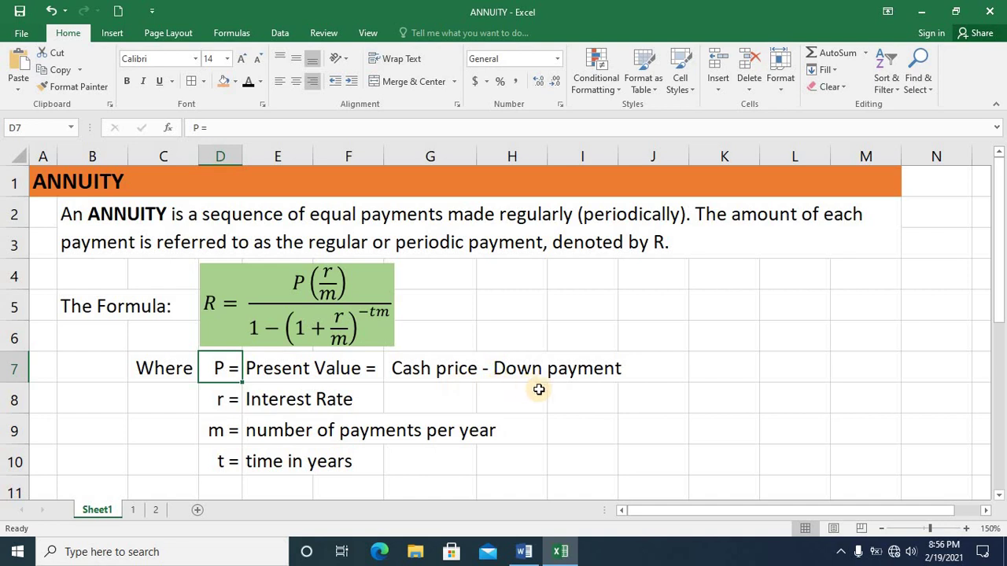
pyautogui.click(211, 403)
pyautogui.press('Down')
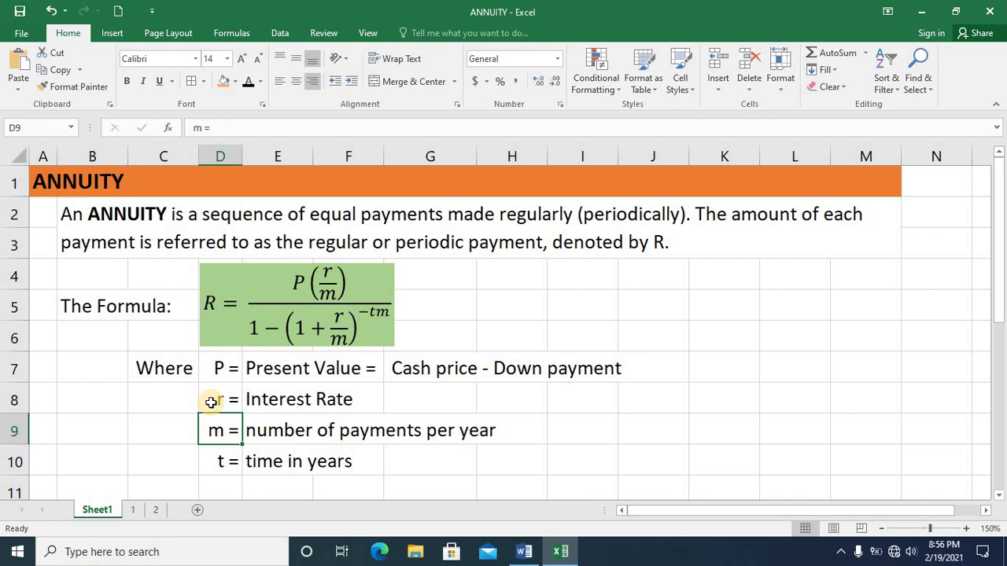
pyautogui.press('Down')
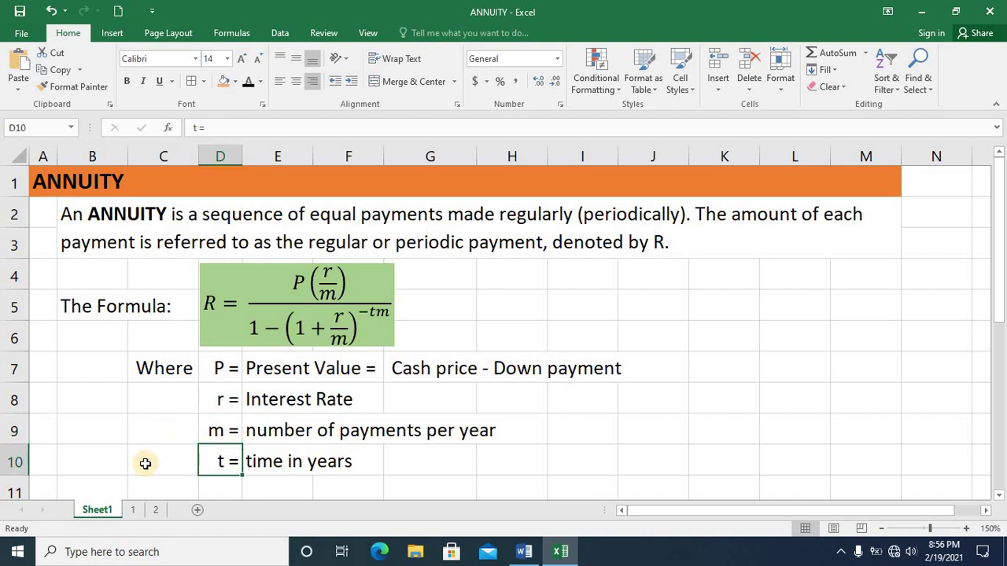
# Open worksheet 1 and read the Example 1 smartphone problem and the labels of its given values.
pyautogui.click(134, 510)
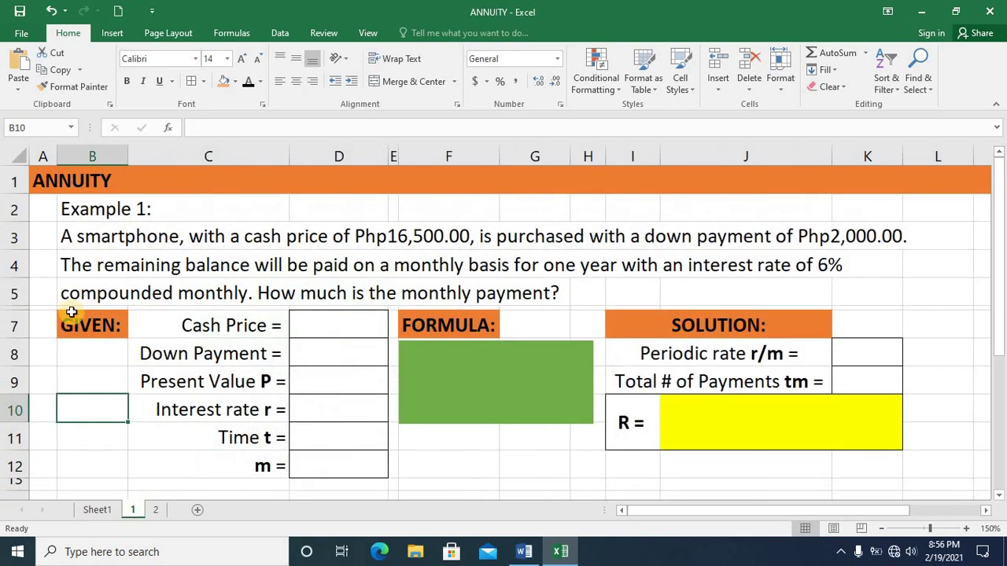
pyautogui.click(47, 242)
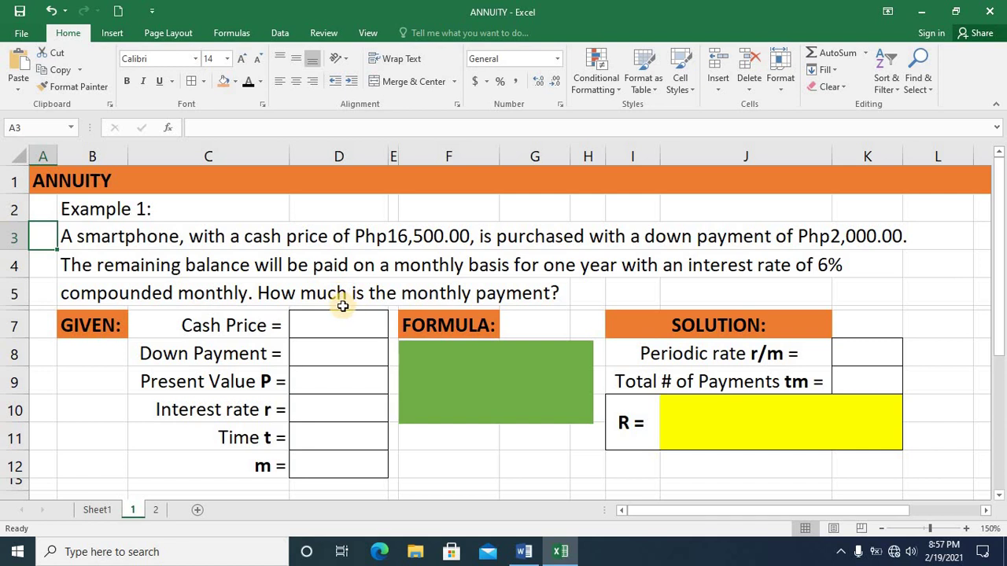
pyautogui.click(96, 323)
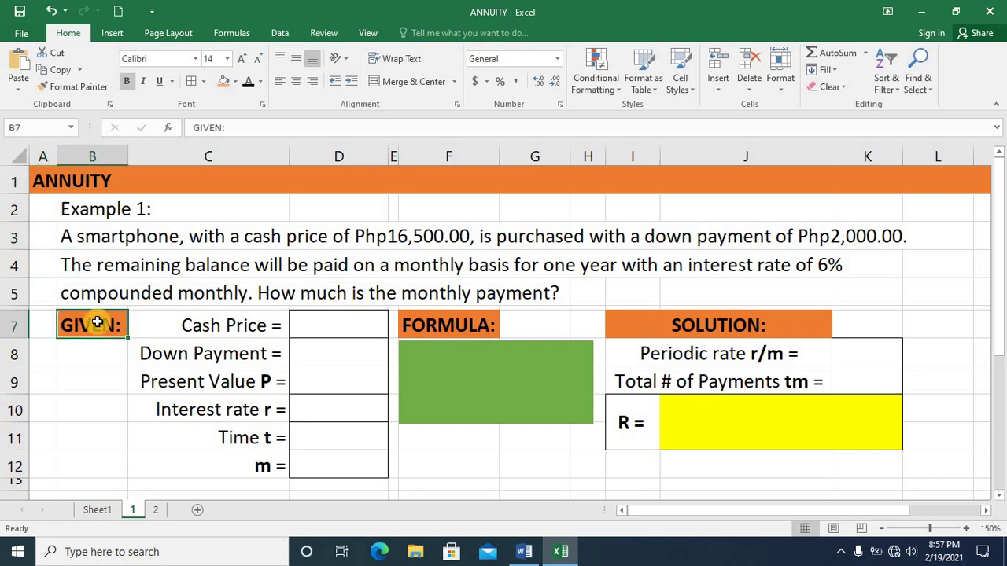
pyautogui.click(196, 326)
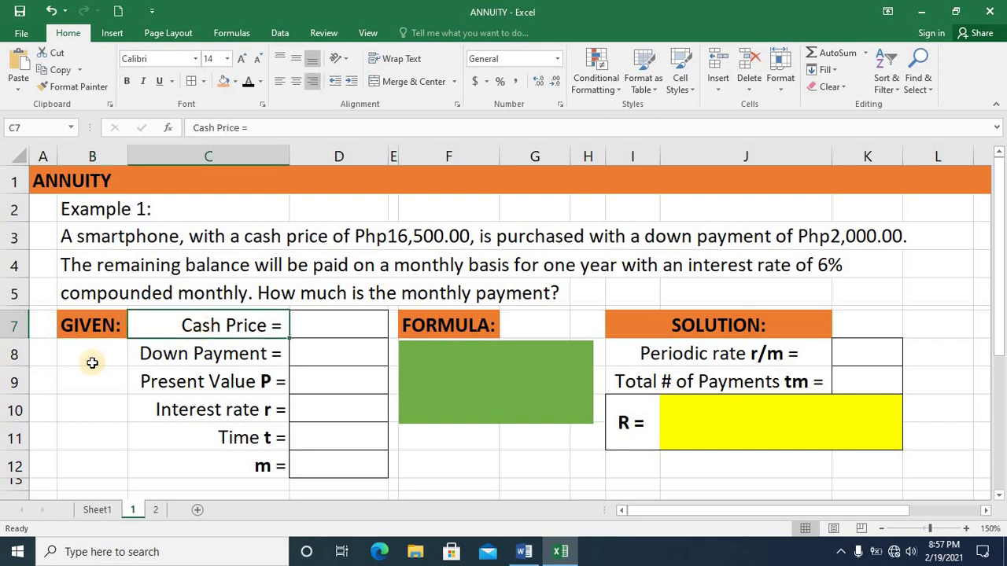
pyautogui.press('Down')
pyautogui.press('Down')
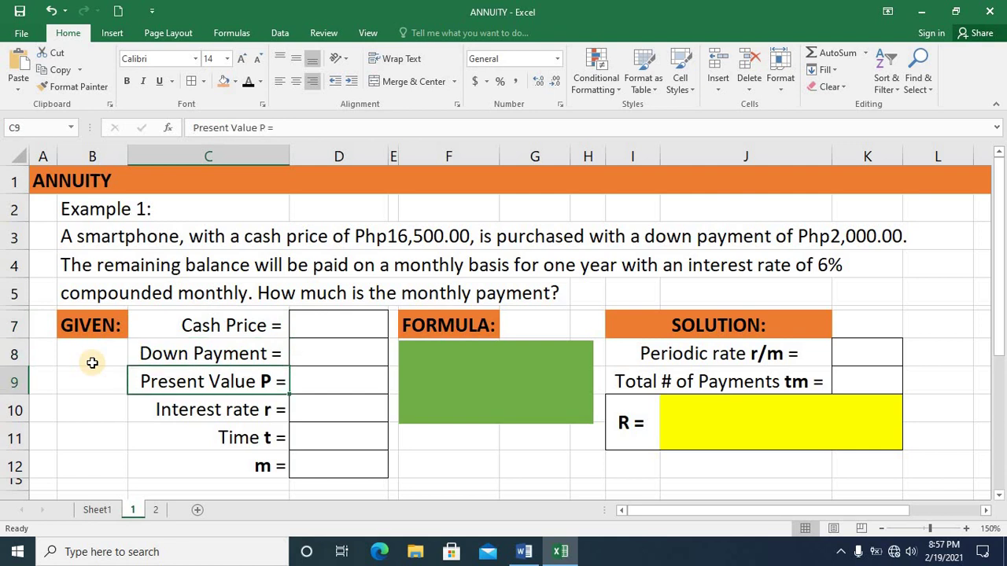
pyautogui.press('Down')
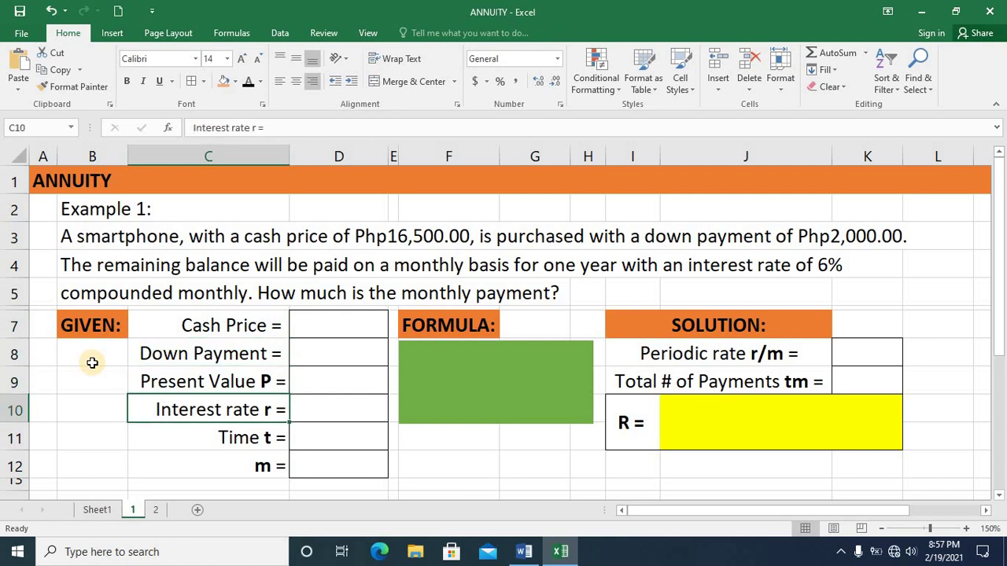
pyautogui.press('Down')
pyautogui.press('Down')
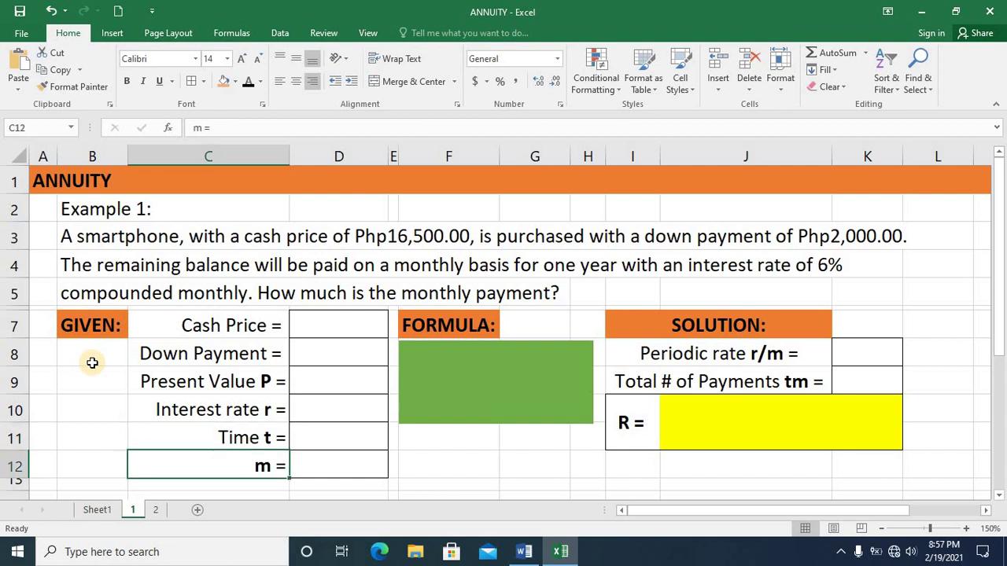
# Enter the cash price 16,500 in D7 and the down payment 2,000 in D8.
pyautogui.press('Right')
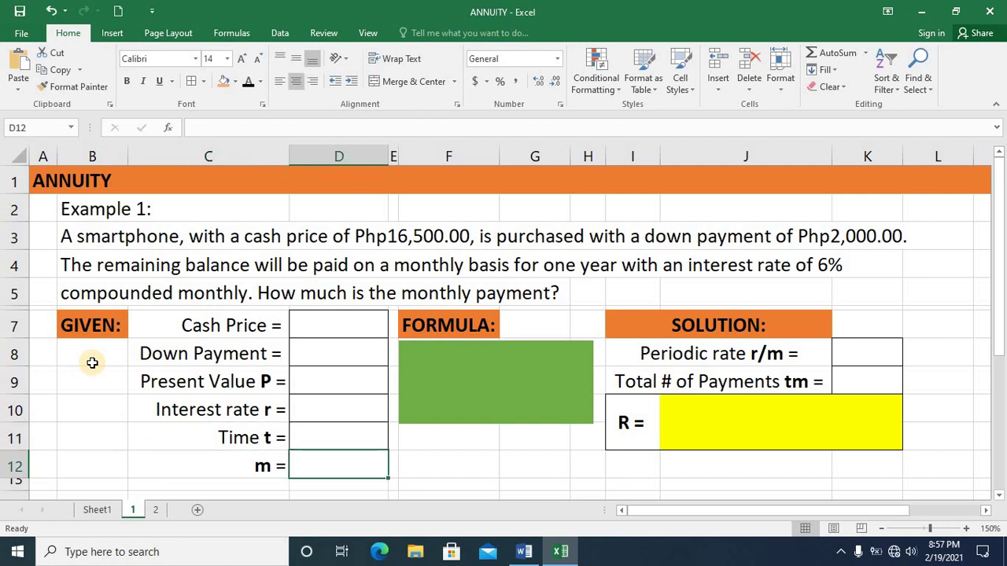
pyautogui.press('Up')
pyautogui.press('Up')
pyautogui.press('Up')
pyautogui.press('Up')
pyautogui.press('Up')
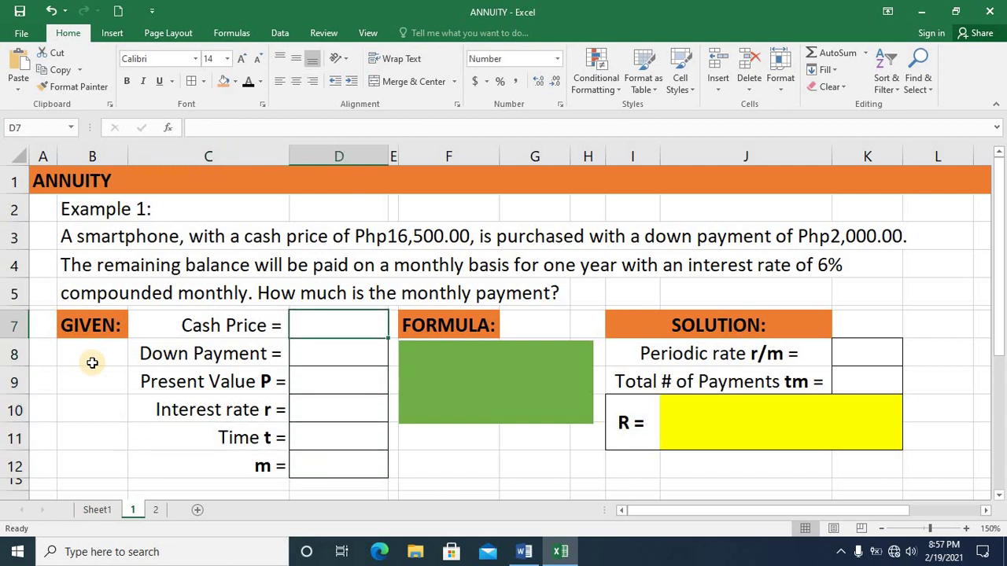
pyautogui.write('16,500')
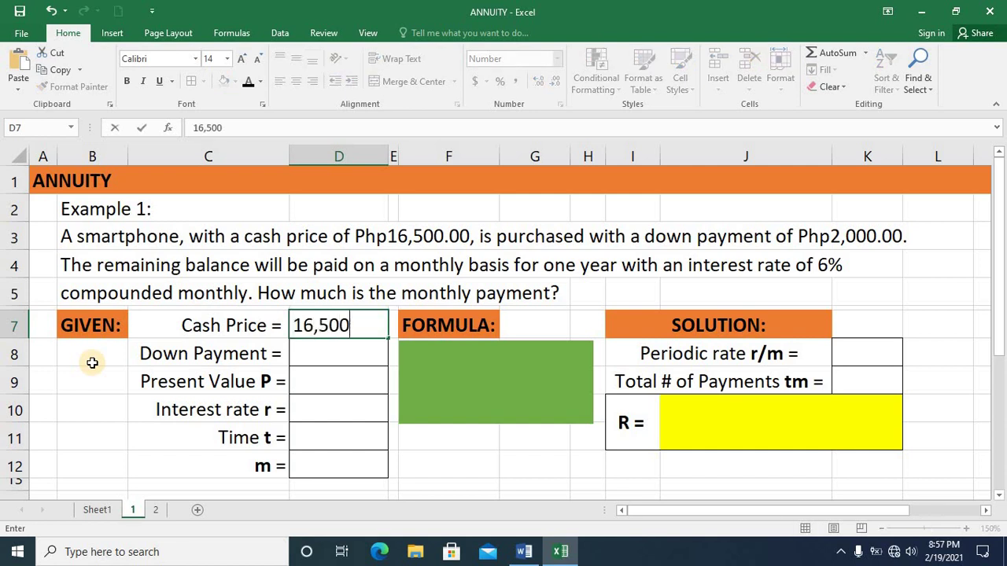
pyautogui.press('Return')
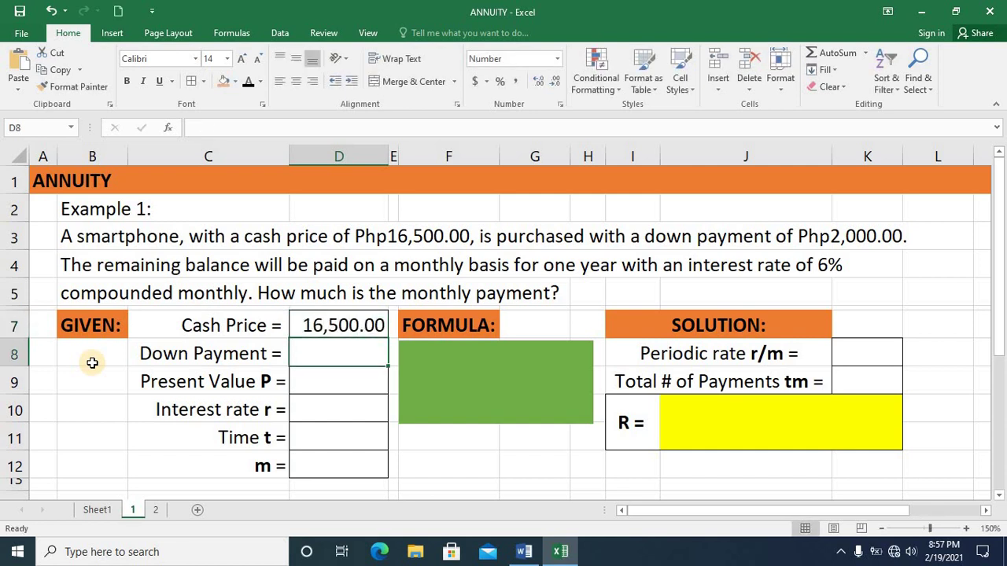
pyautogui.write('2,000')
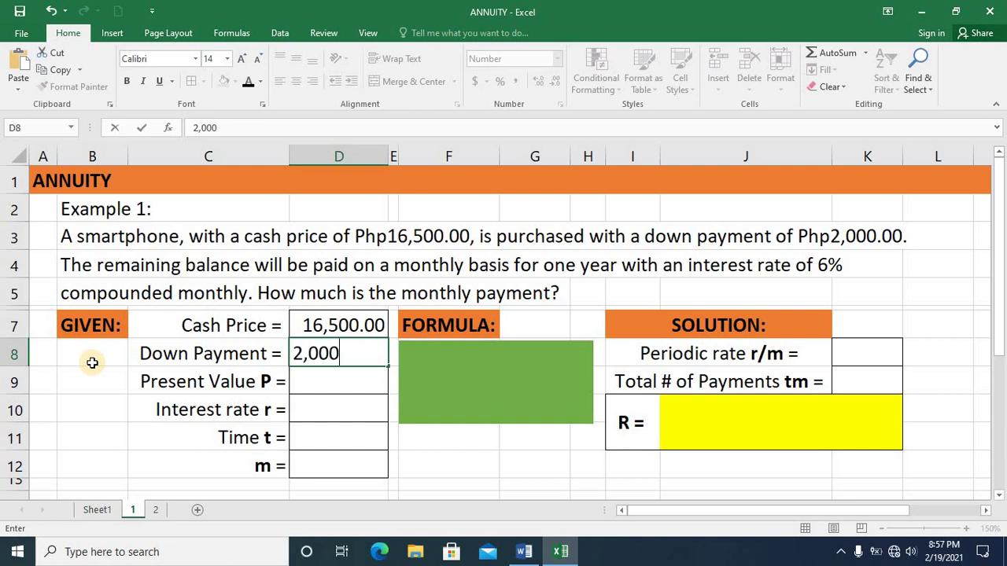
pyautogui.press('Return')
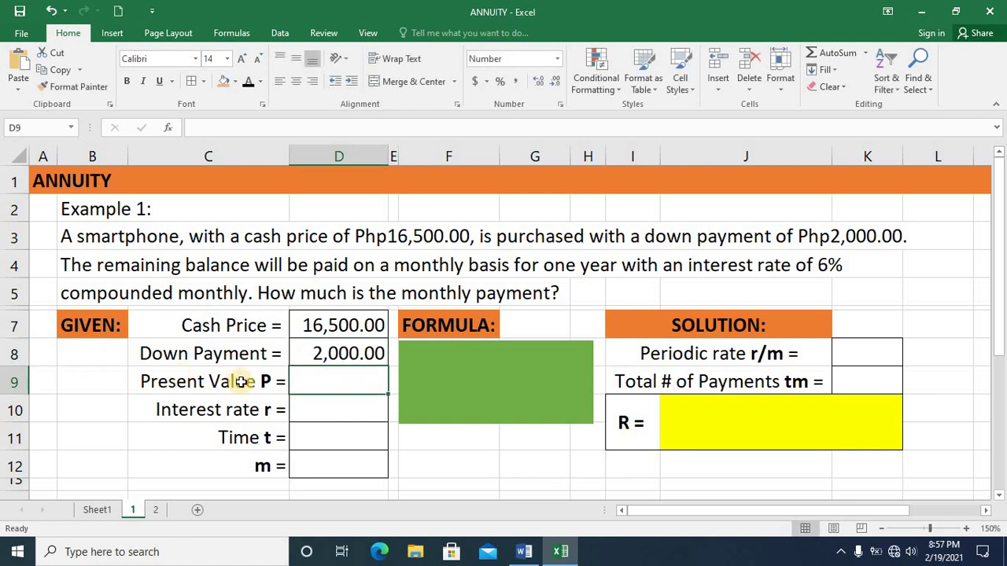
# Calculate the present value P in D9 as cash price minus down payment with =D7-D8.
pyautogui.write('=')
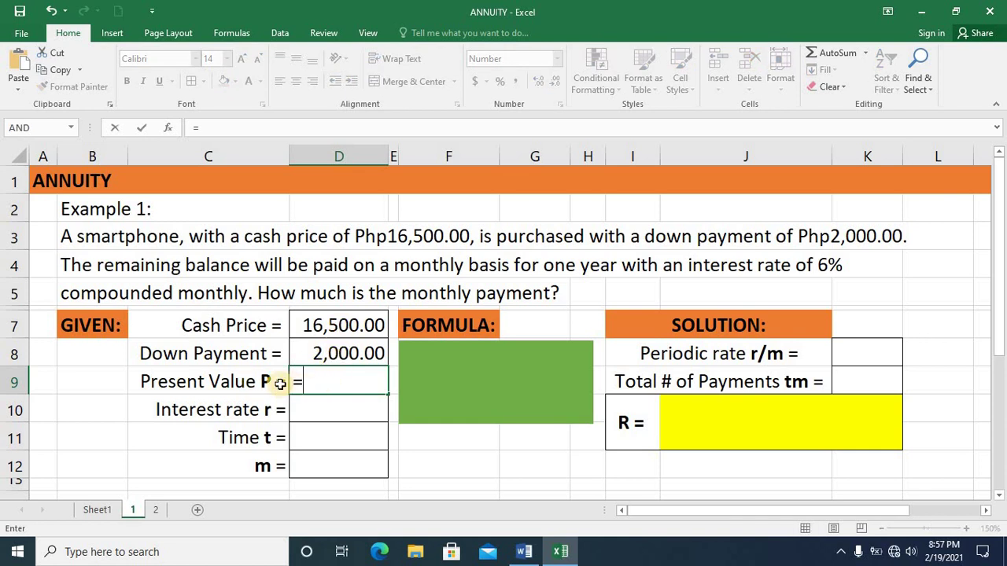
pyautogui.click(327, 326)
pyautogui.write('-')
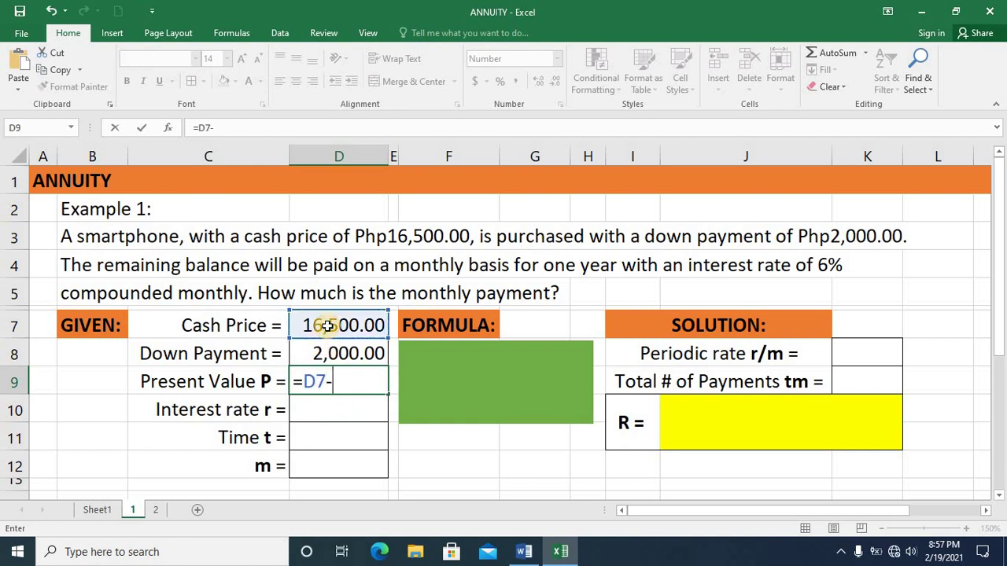
pyautogui.click(332, 354)
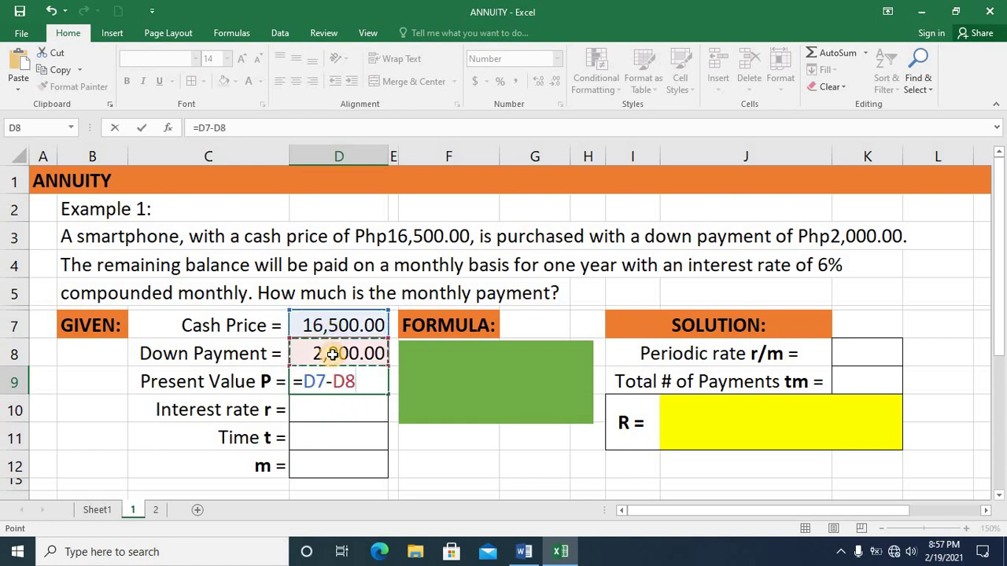
pyautogui.press('Return')
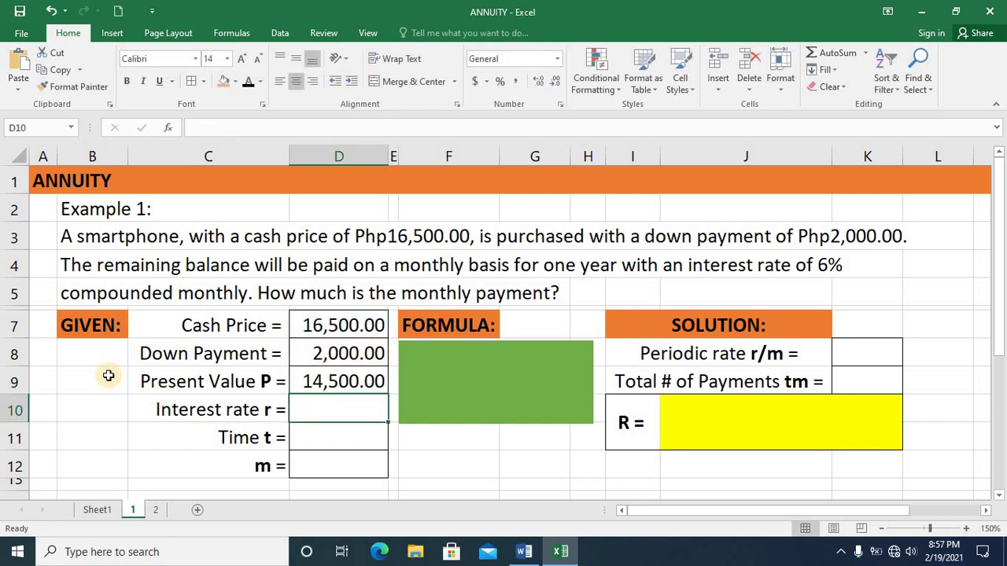
pyautogui.click(354, 381)
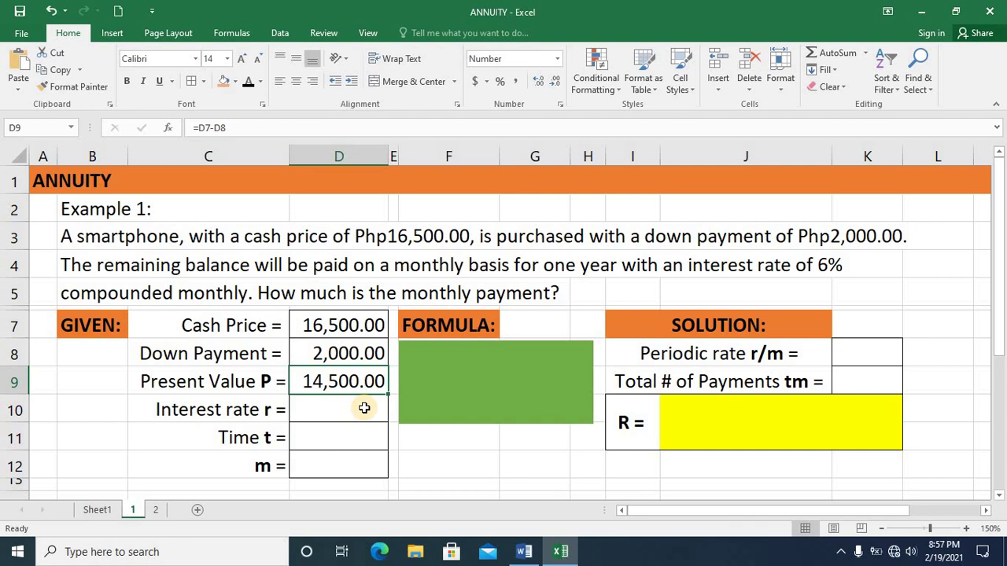
# Fill in the remaining given values: interest rate r 0.06 in D10, time t 1 in D11 and m 12 in D12.
pyautogui.click(364, 408)
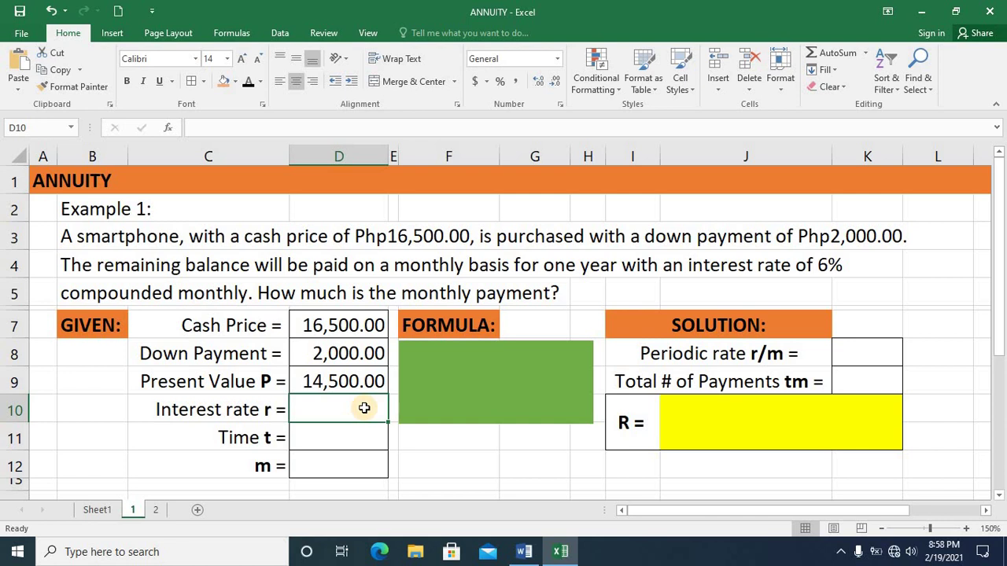
pyautogui.write('0.06')
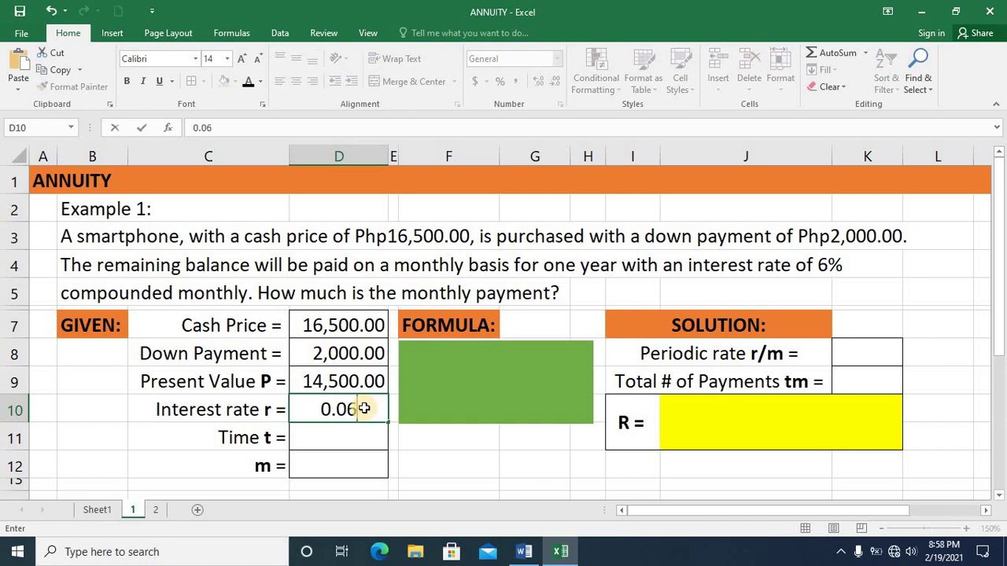
pyautogui.press('Return')
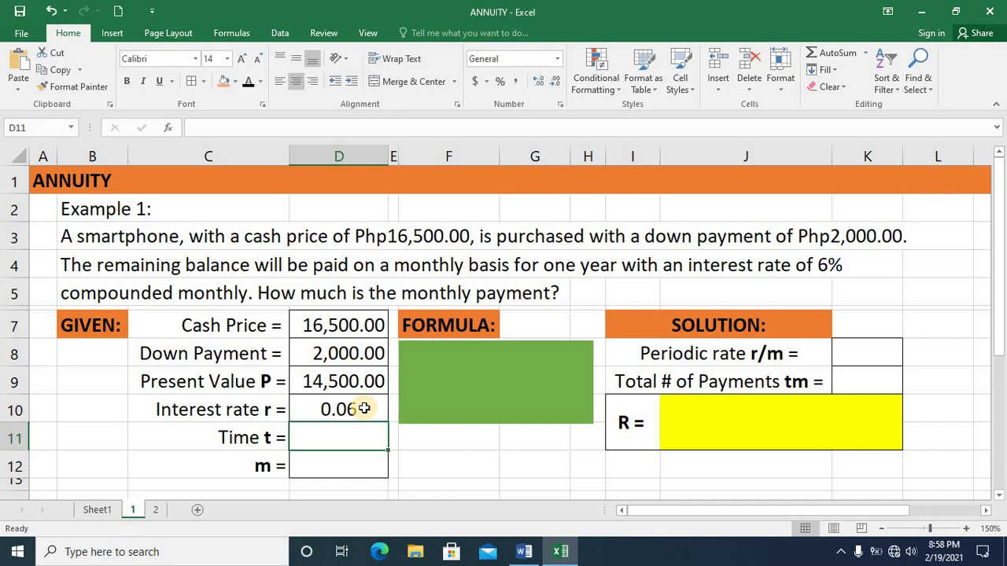
pyautogui.write('1')
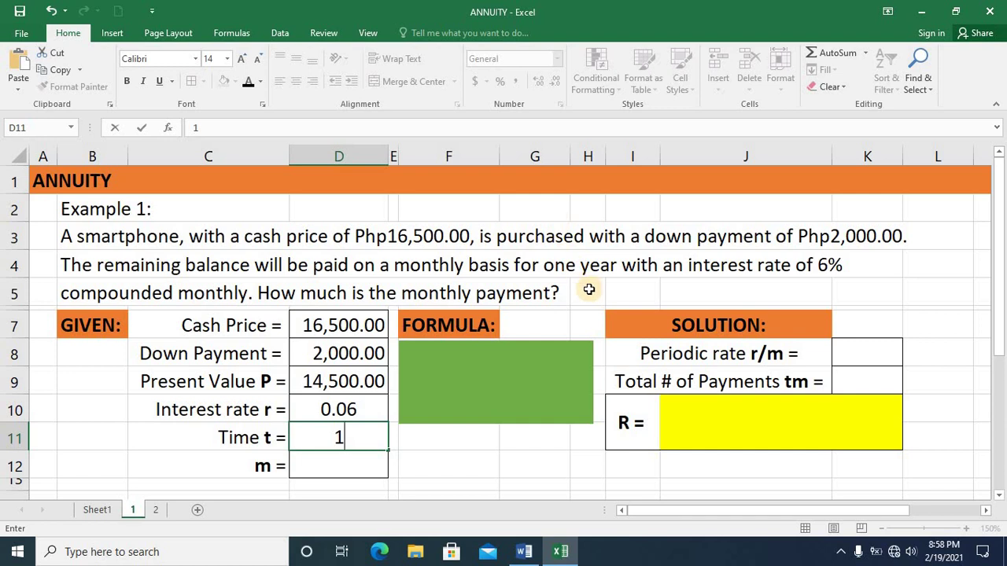
pyautogui.click(351, 465)
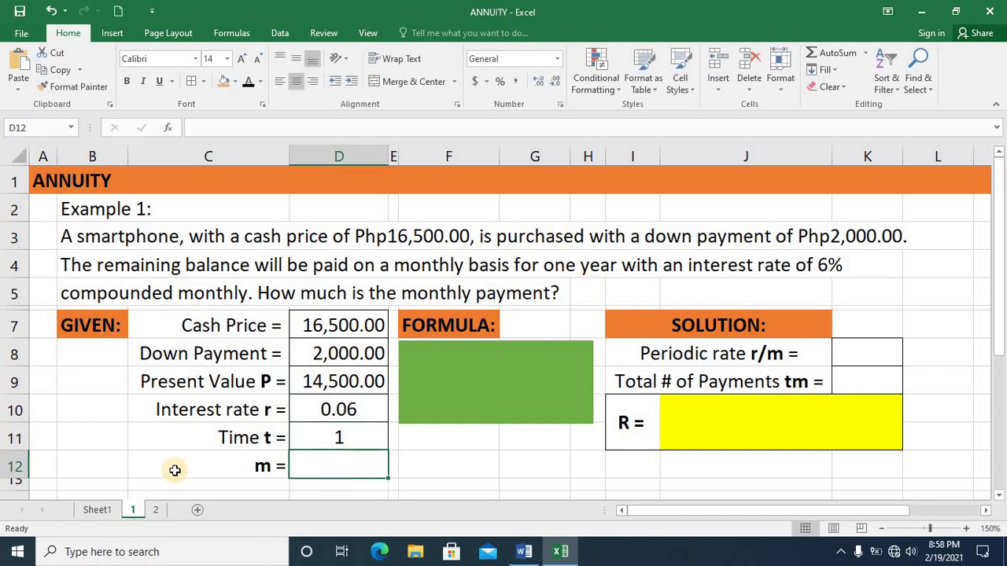
pyautogui.write('12')
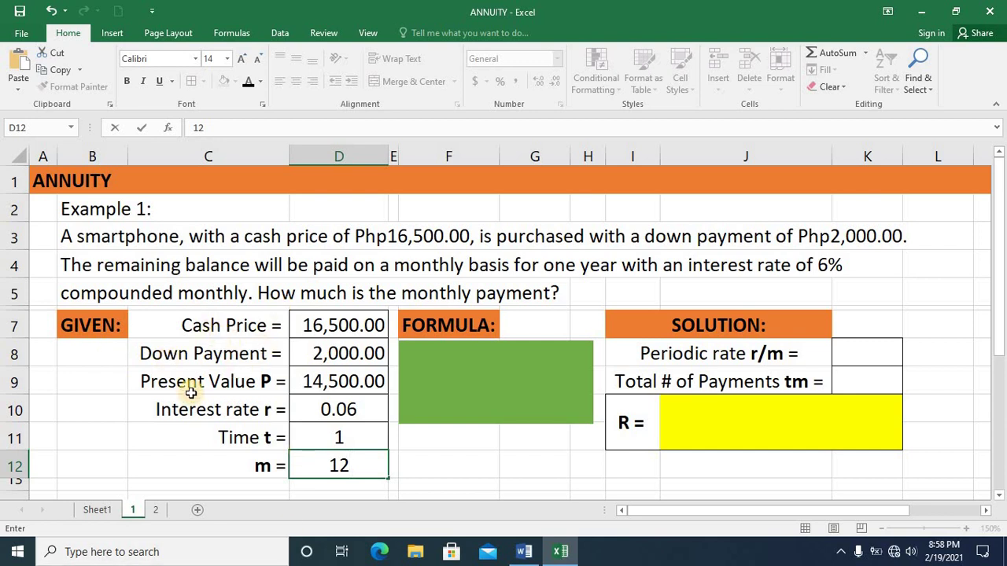
# Reveal the annuity formula in the green text box by changing its font color to black.
pyautogui.click(461, 391)
pyautogui.hotkey('alt', '=')
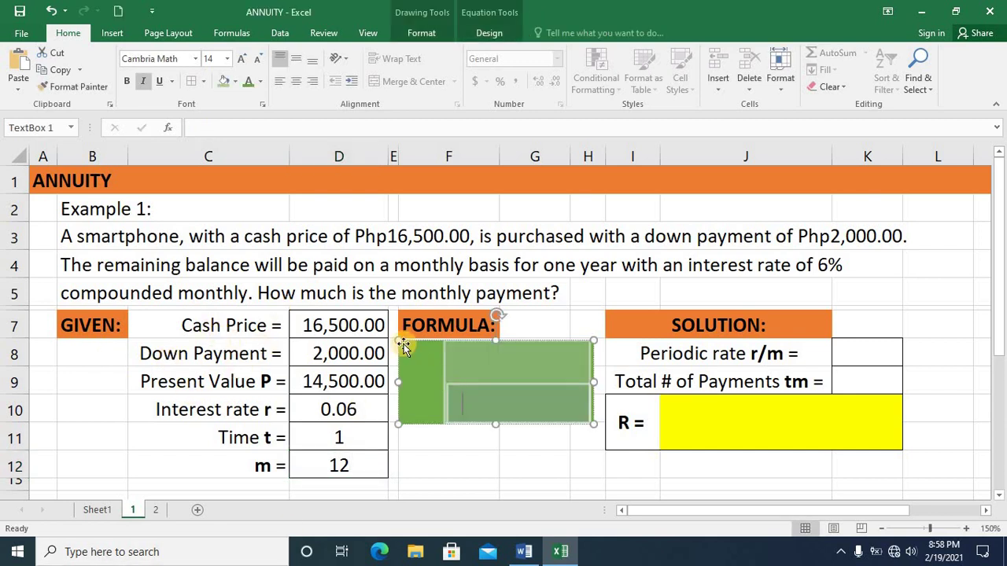
pyautogui.click(403, 348)
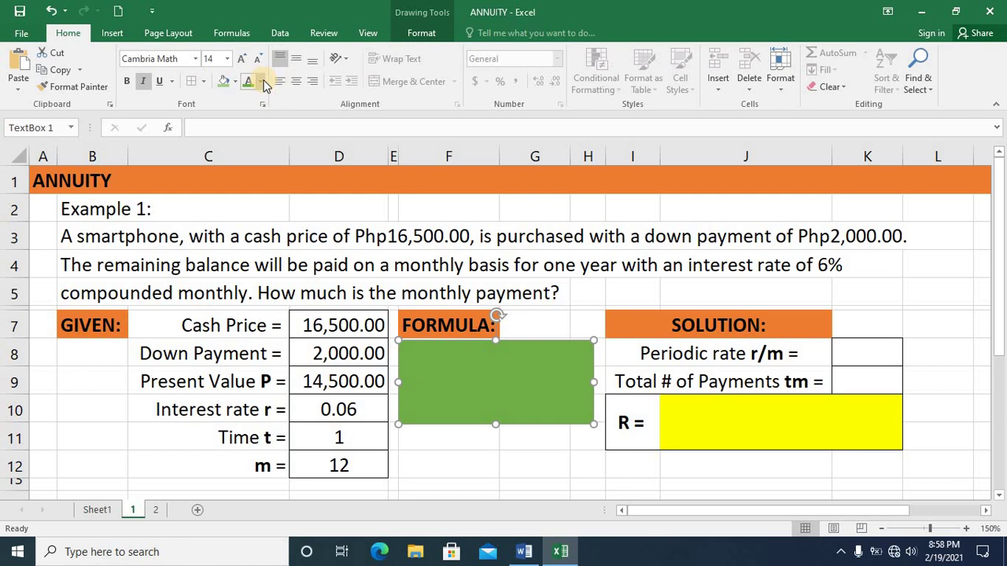
pyautogui.click(444, 435)
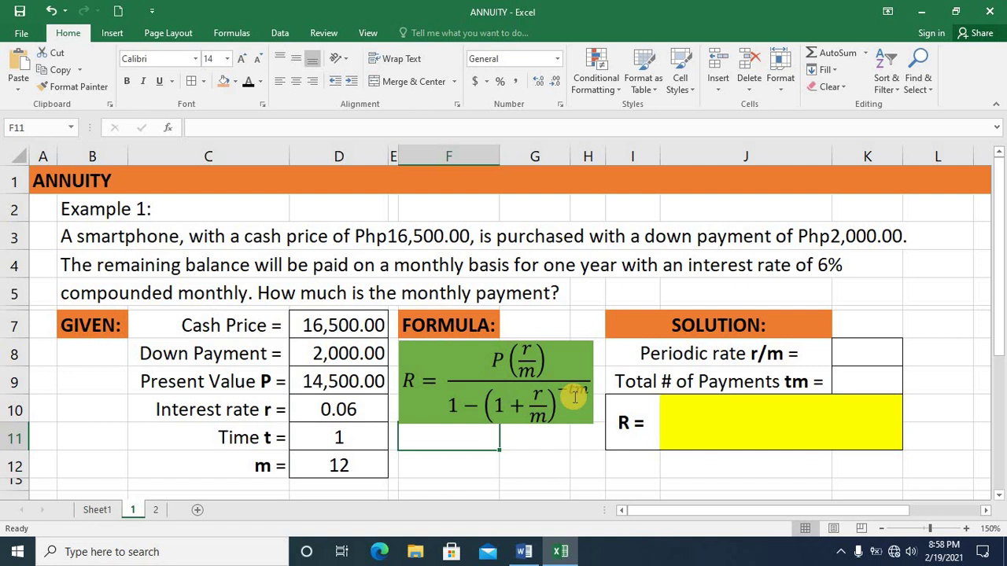
pyautogui.click(714, 321)
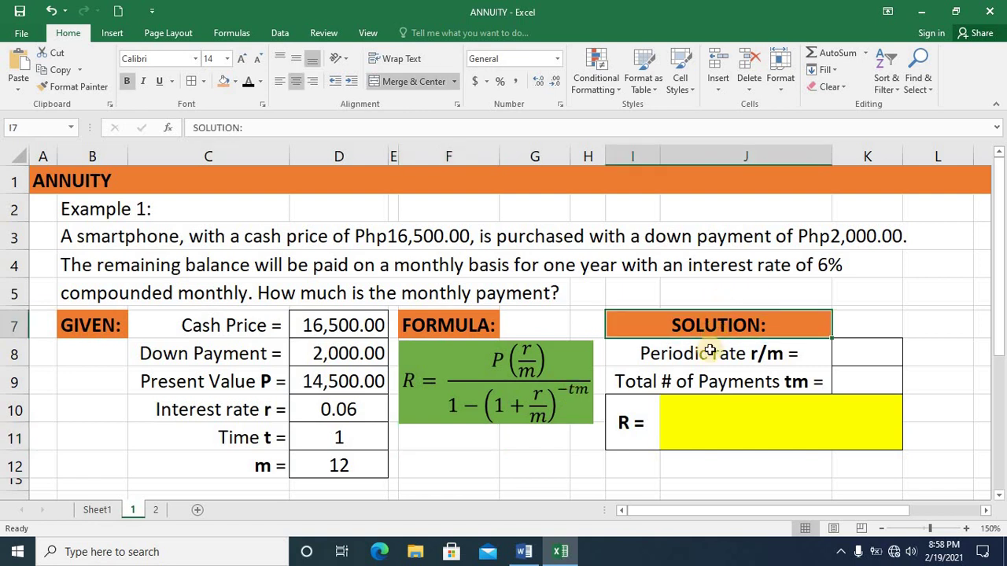
pyautogui.click(710, 351)
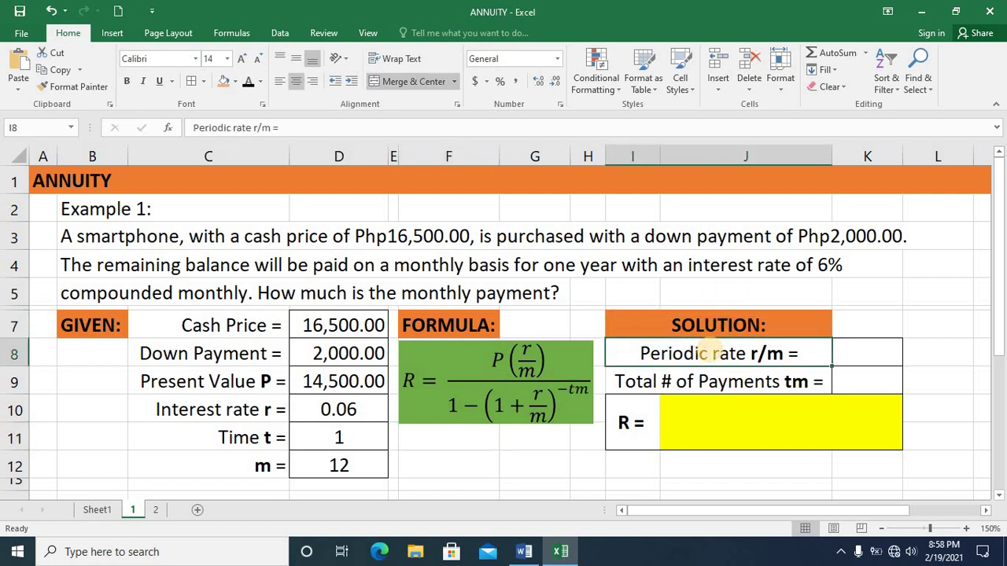
pyautogui.click(704, 422)
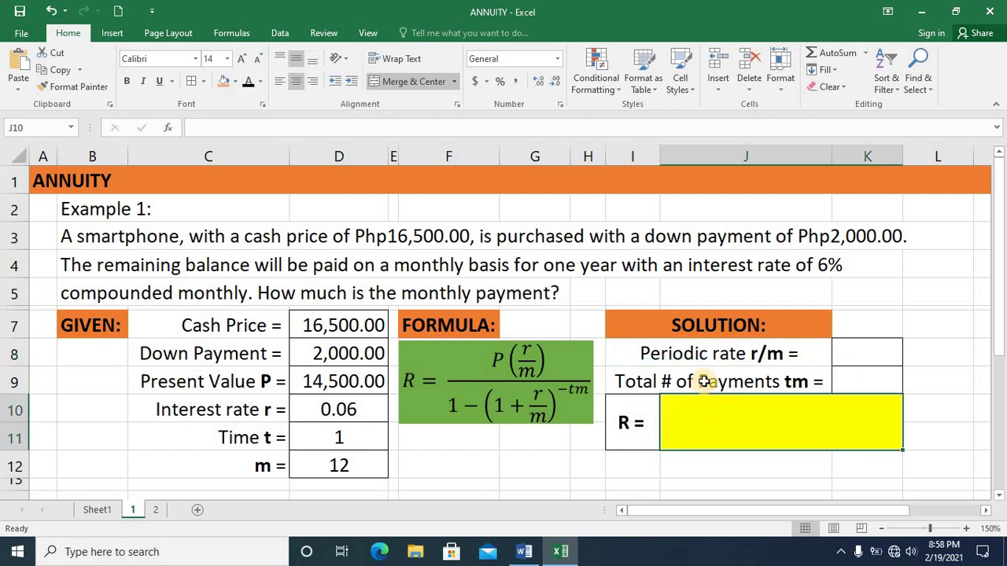
pyautogui.click(706, 354)
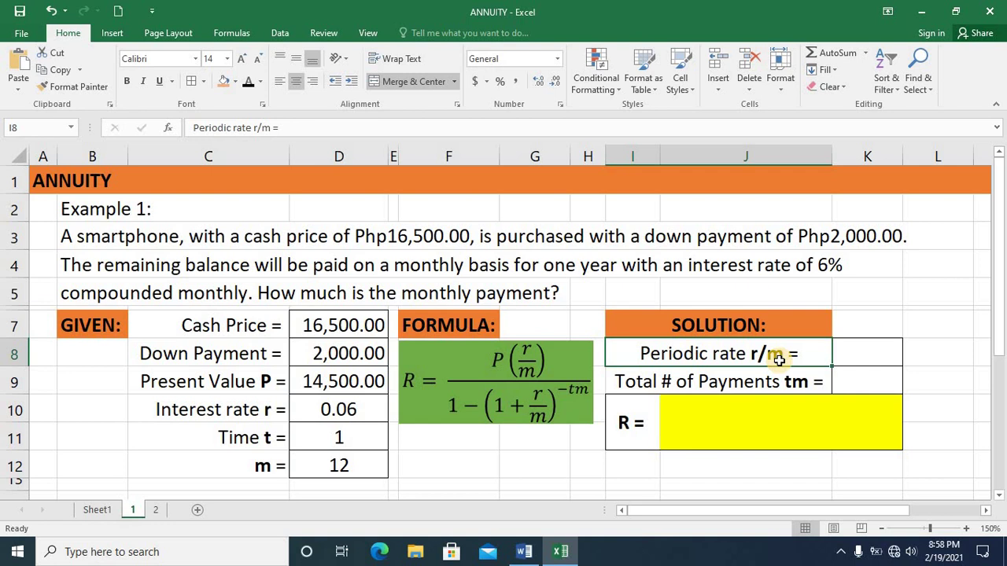
# Calculate the periodic rate r/m in K8 by dividing the interest rate by m with =D10/D12.
pyautogui.click(878, 343)
pyautogui.write('=')
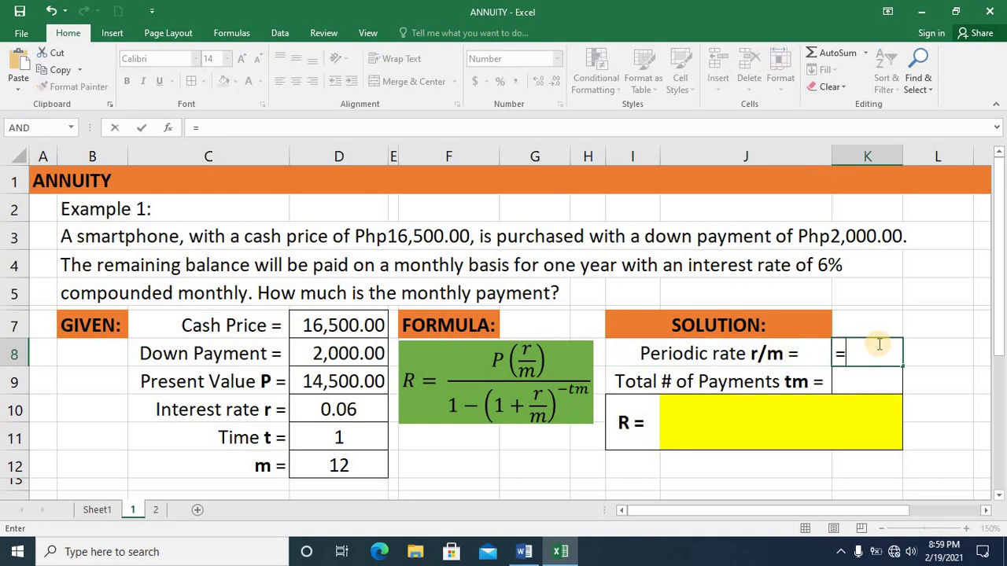
pyautogui.click(354, 415)
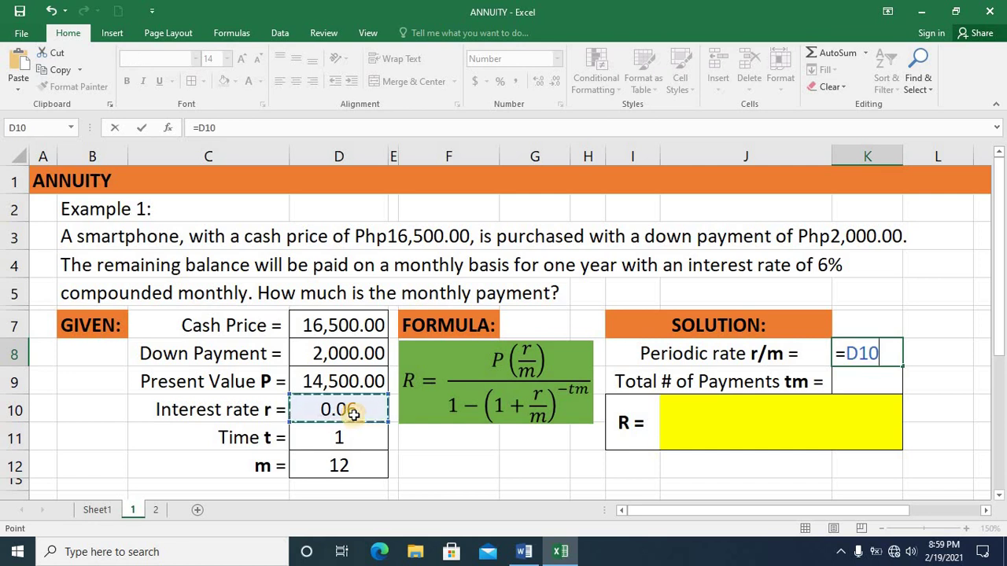
pyautogui.write('/')
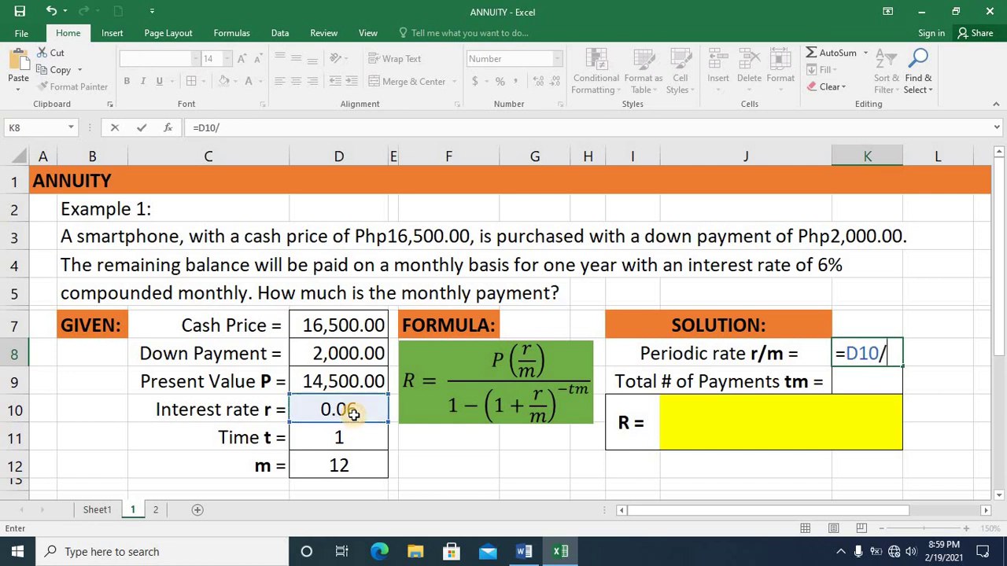
pyautogui.click(344, 465)
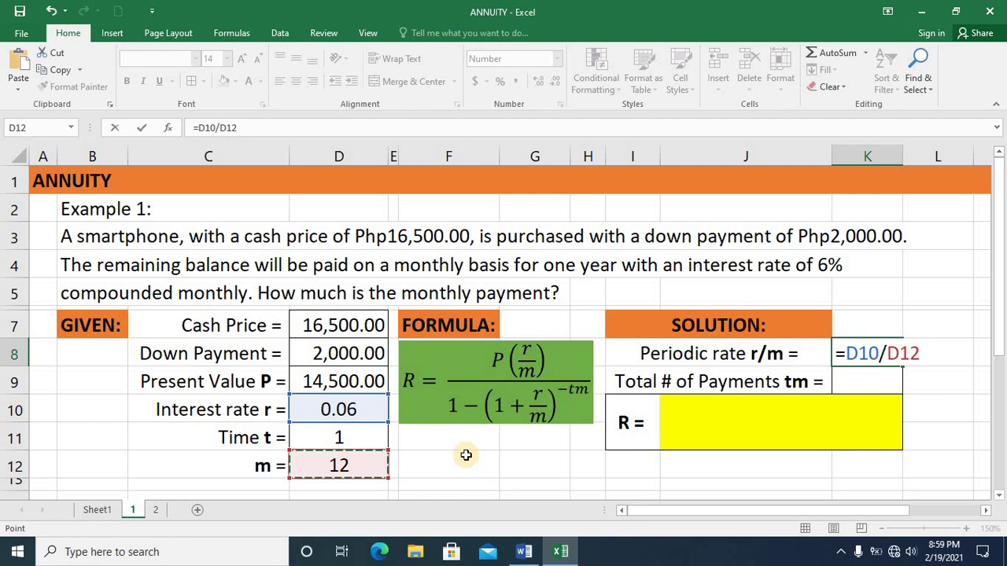
pyautogui.press('Return')
pyautogui.press('Up')
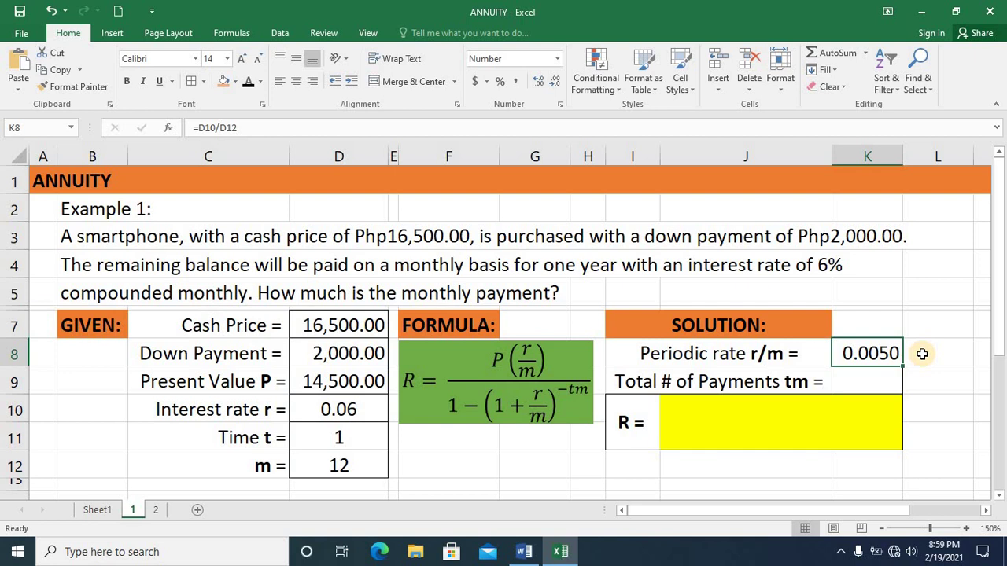
# Calculate the total number of payments tm in K9 by multiplying time by m with =D11*D12.
pyautogui.click(880, 381)
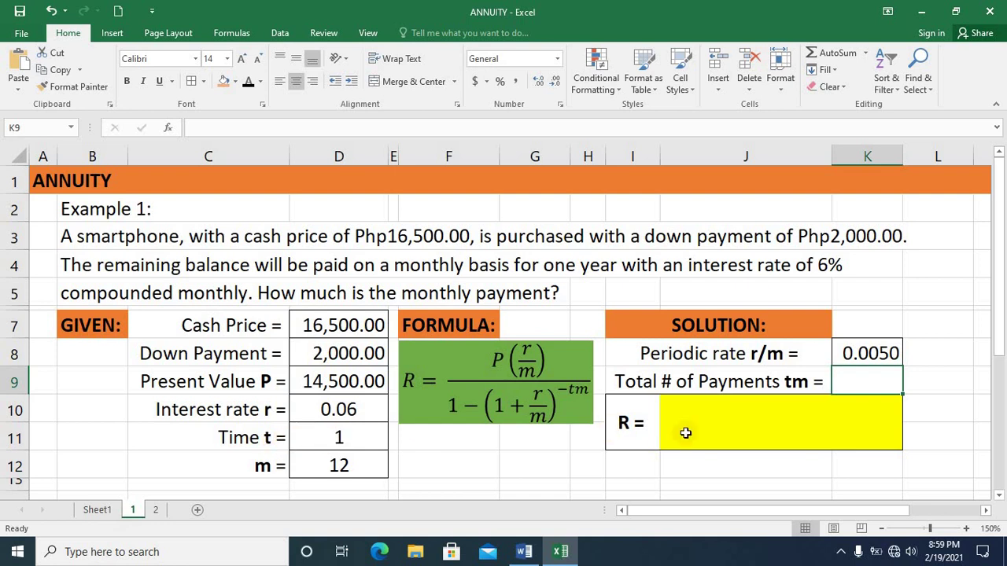
pyautogui.write('=')
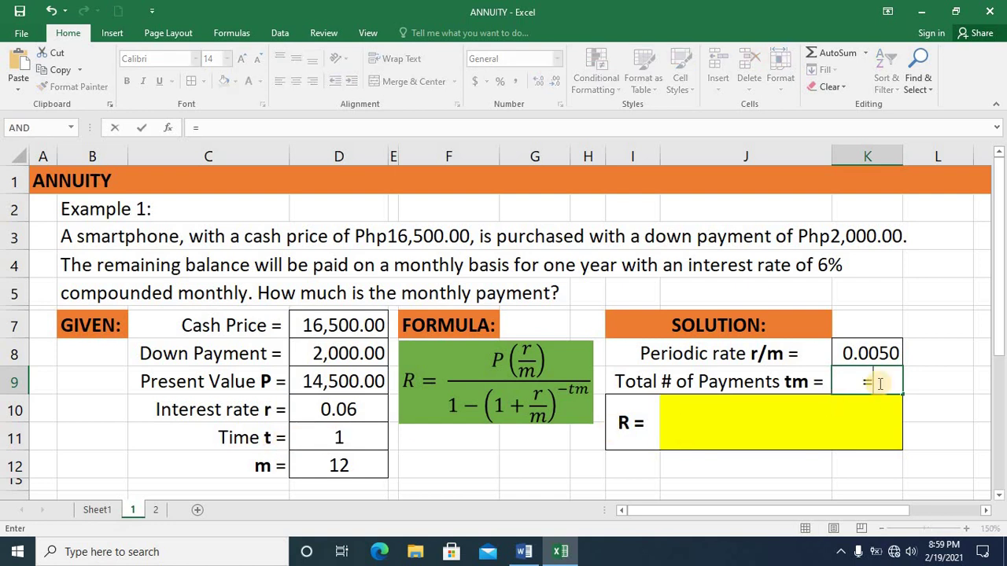
pyautogui.click(365, 435)
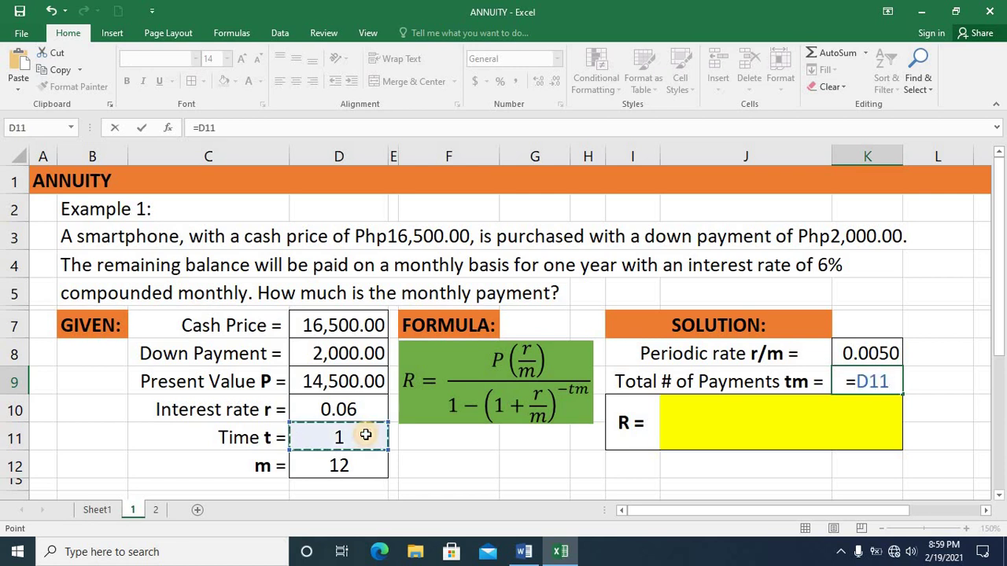
pyautogui.write('*')
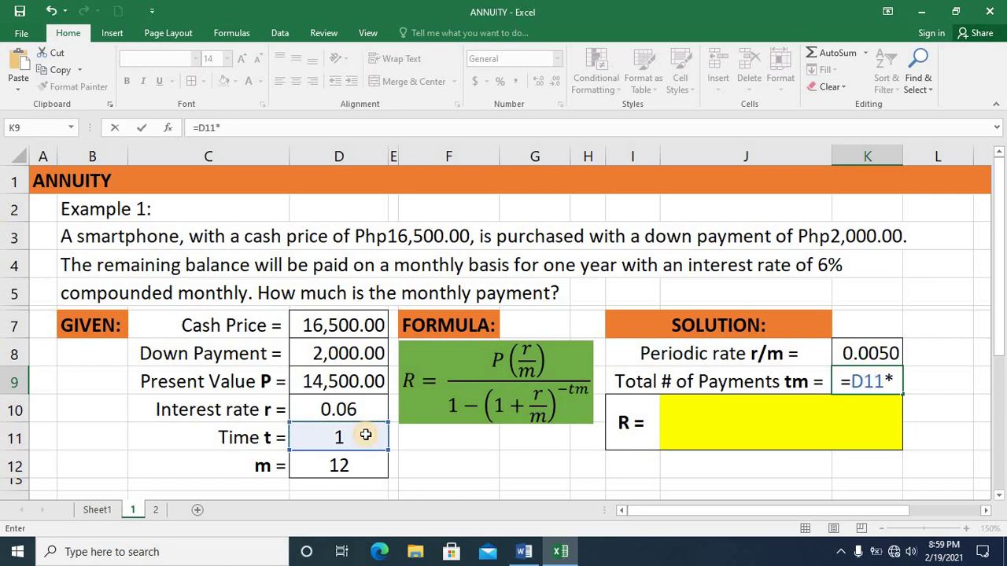
pyautogui.click(356, 462)
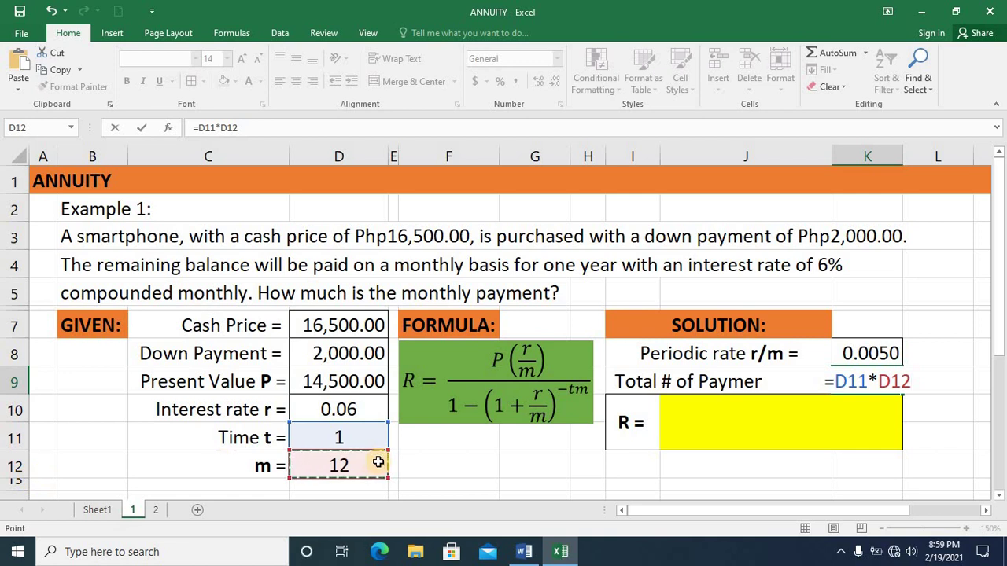
pyautogui.press('Return')
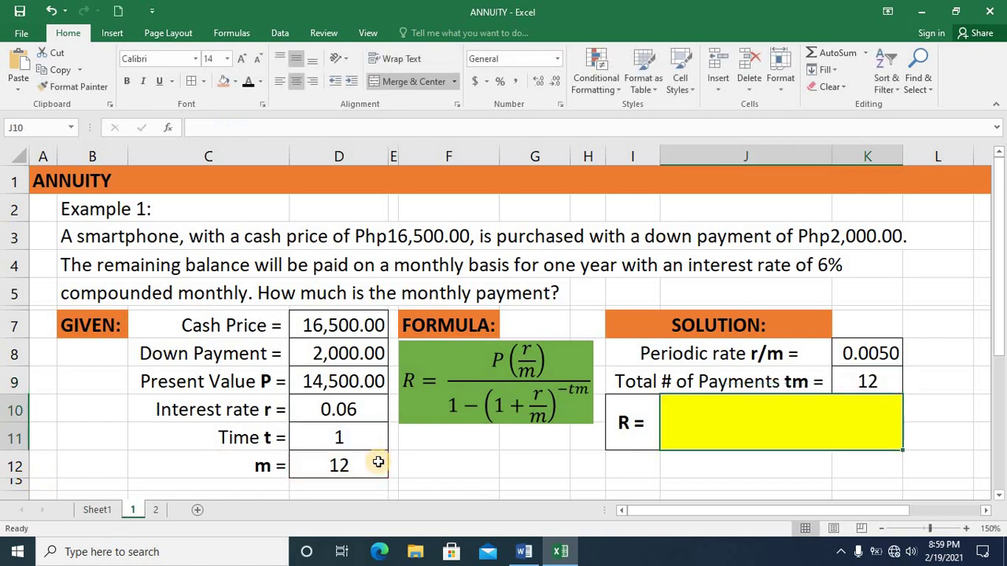
pyautogui.click(874, 376)
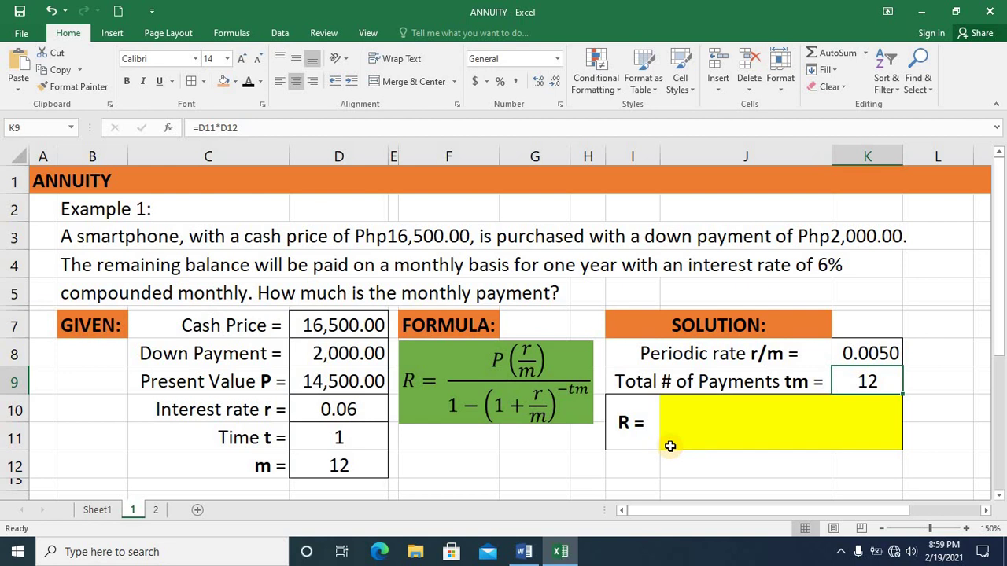
# Begin the R formula in the yellow cell J10 as a parenthesized fraction with numerator D9*K8, giving =(D9*K8)/().
pyautogui.click(766, 432)
pyautogui.write('=')
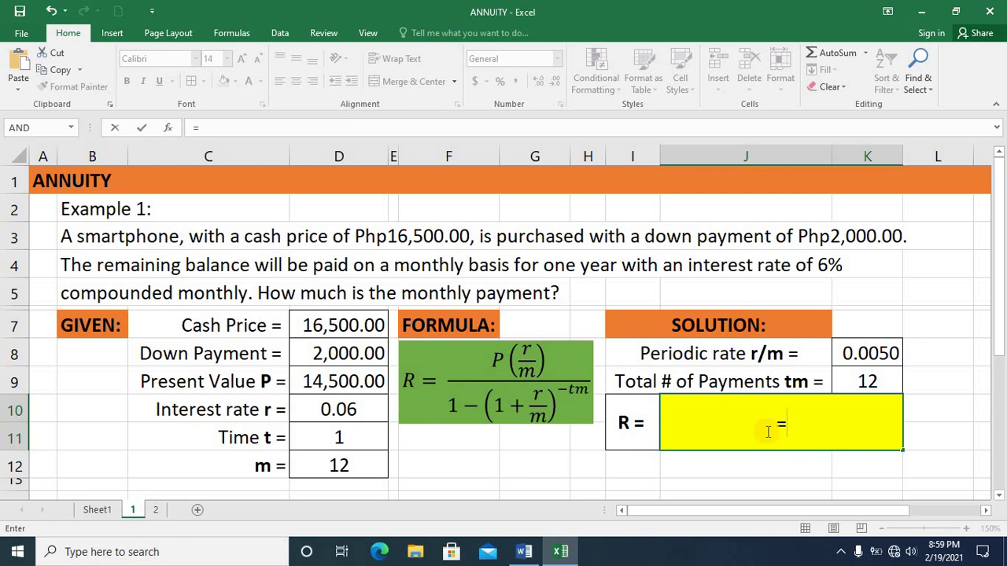
pyautogui.write('()/()')
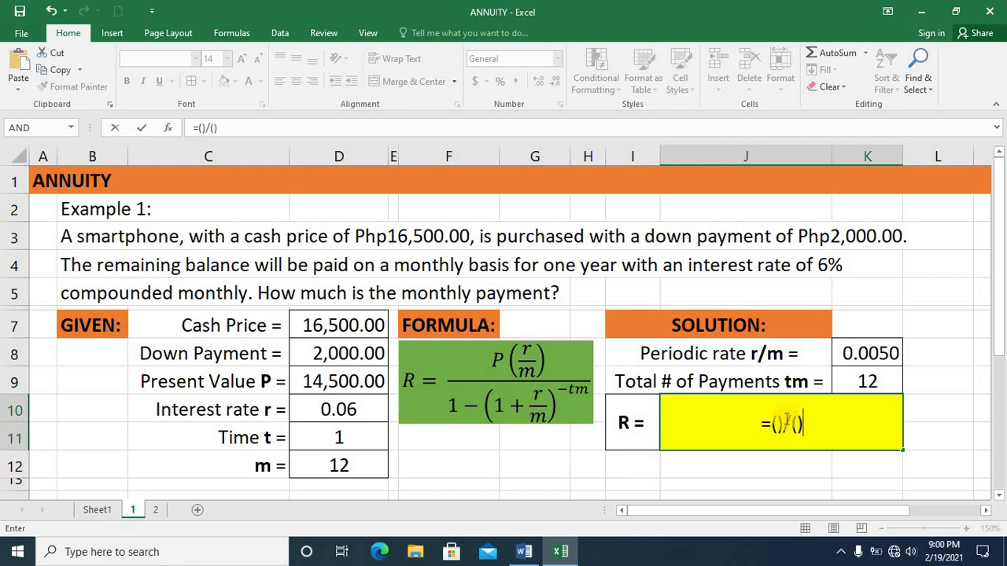
pyautogui.click(777, 425)
pyautogui.click(777, 424)
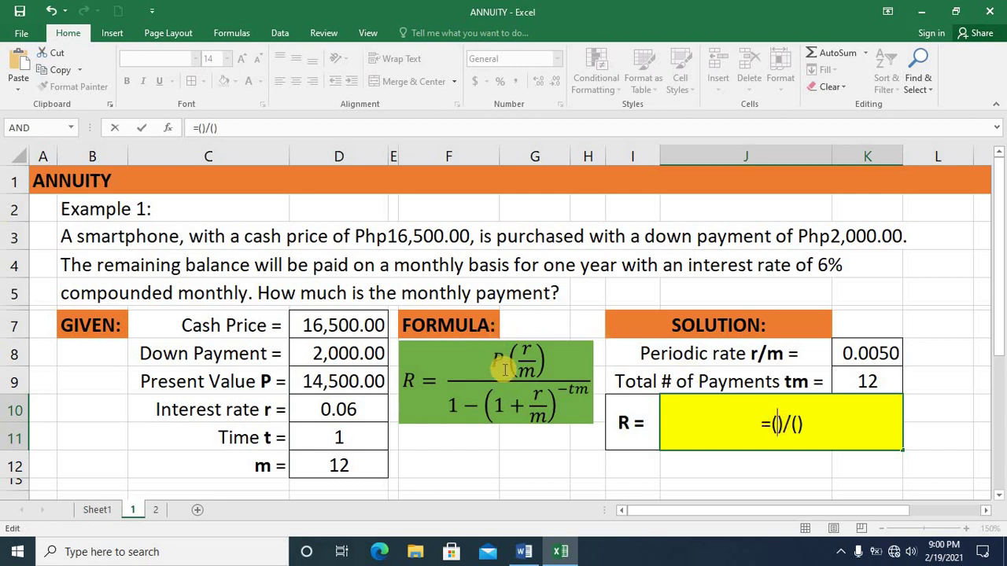
pyautogui.click(335, 381)
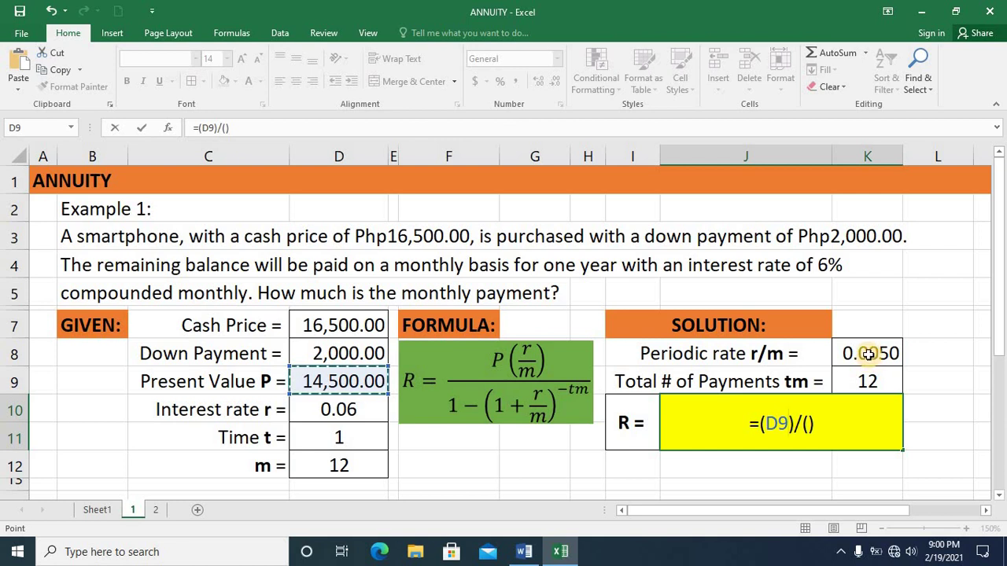
pyautogui.write('*')
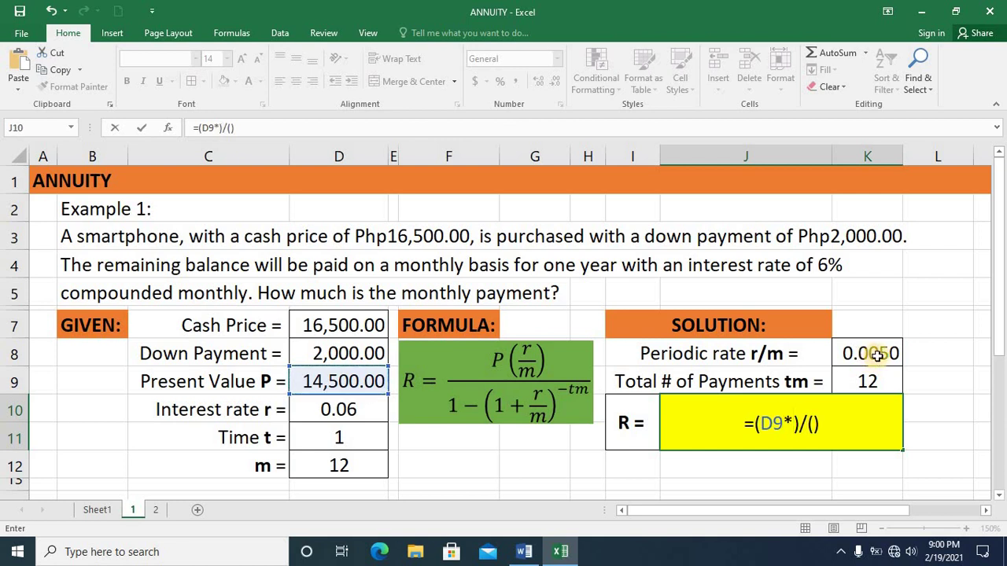
pyautogui.click(876, 355)
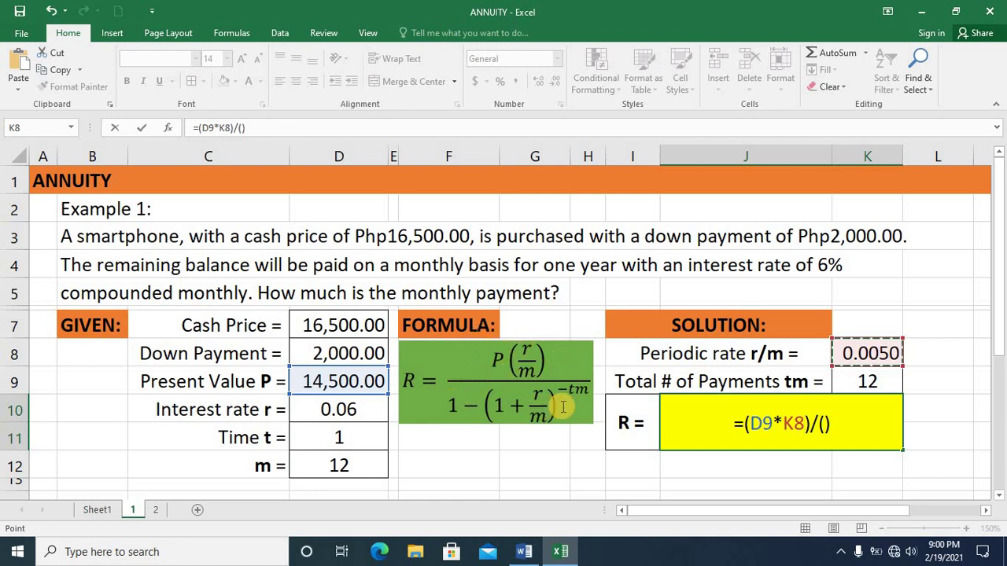
# Fill the denominator of the R formula with 1-(1+K8)^(-K9) and enter the completed formula =(D9*K8)/(1-(1+K8)^(-K9)).
pyautogui.click(826, 425)
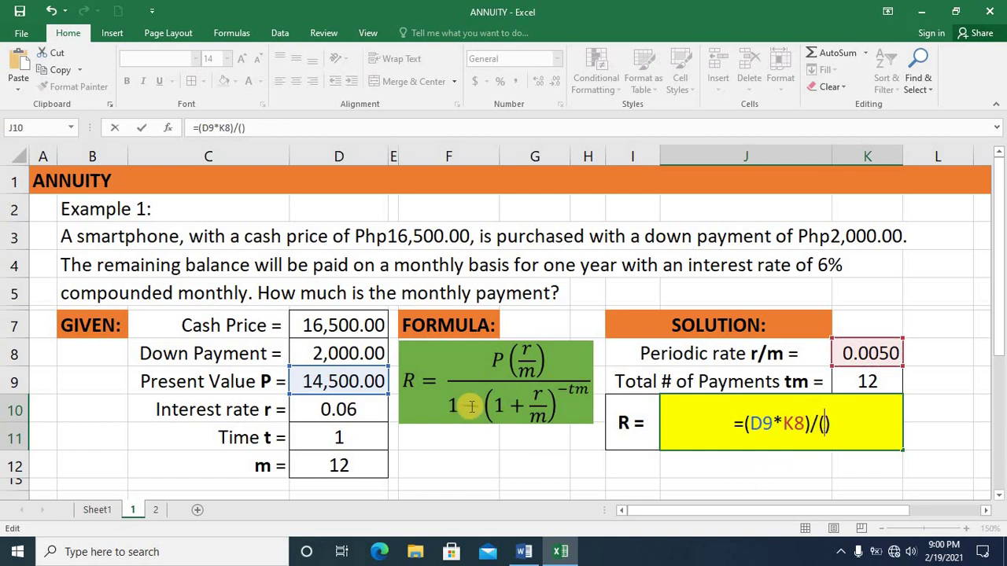
pyautogui.write('1-')
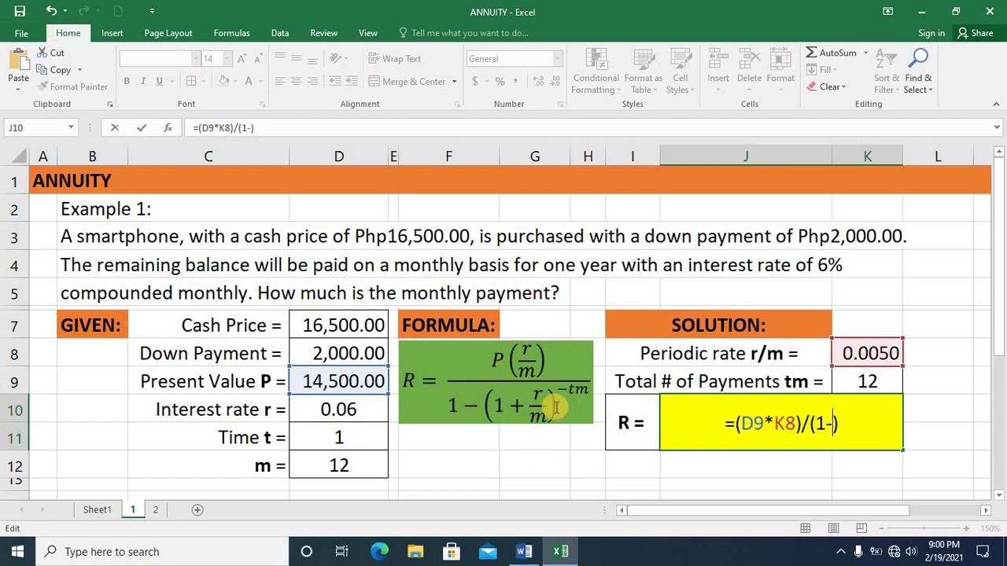
pyautogui.write('()')
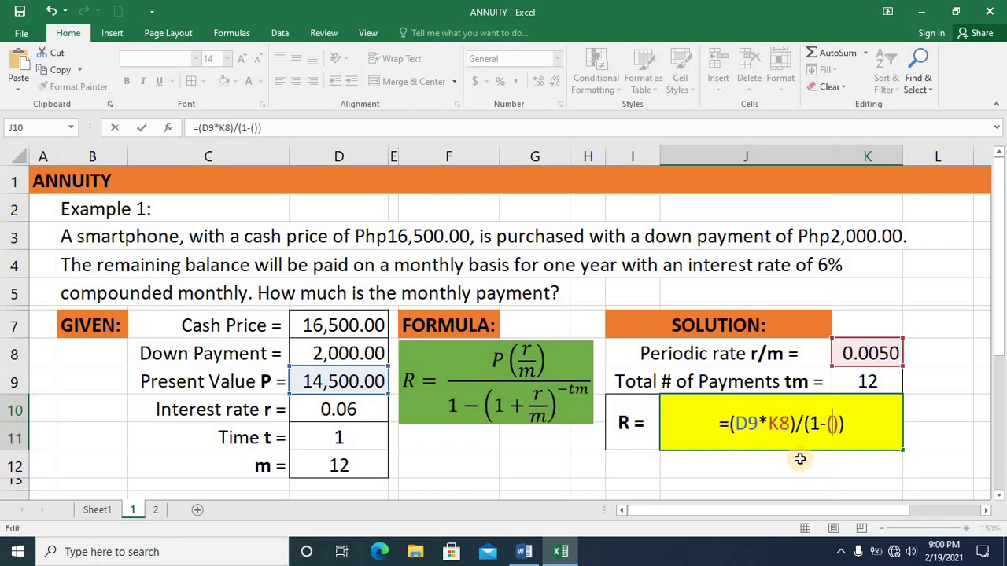
pyautogui.write('1+')
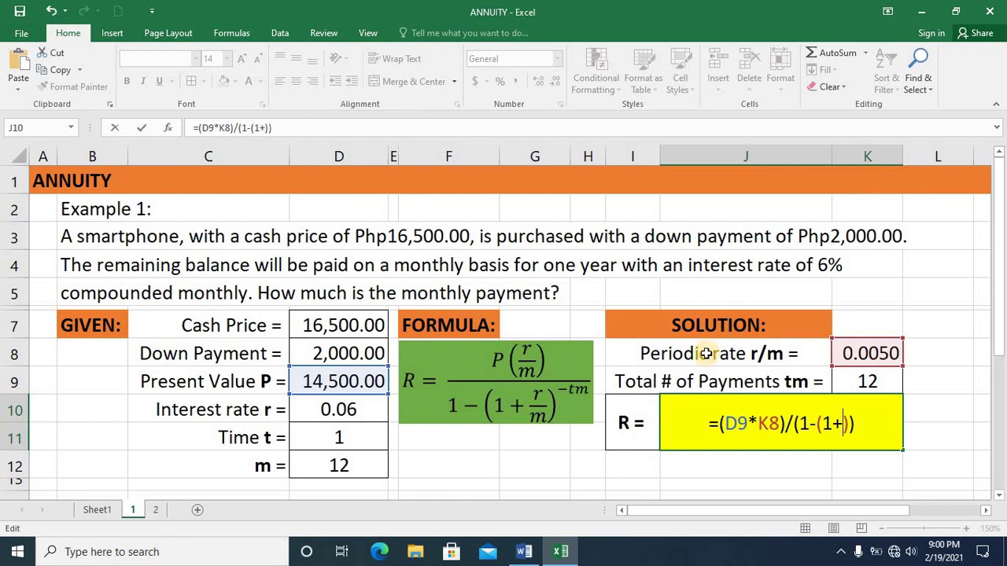
pyautogui.click(864, 353)
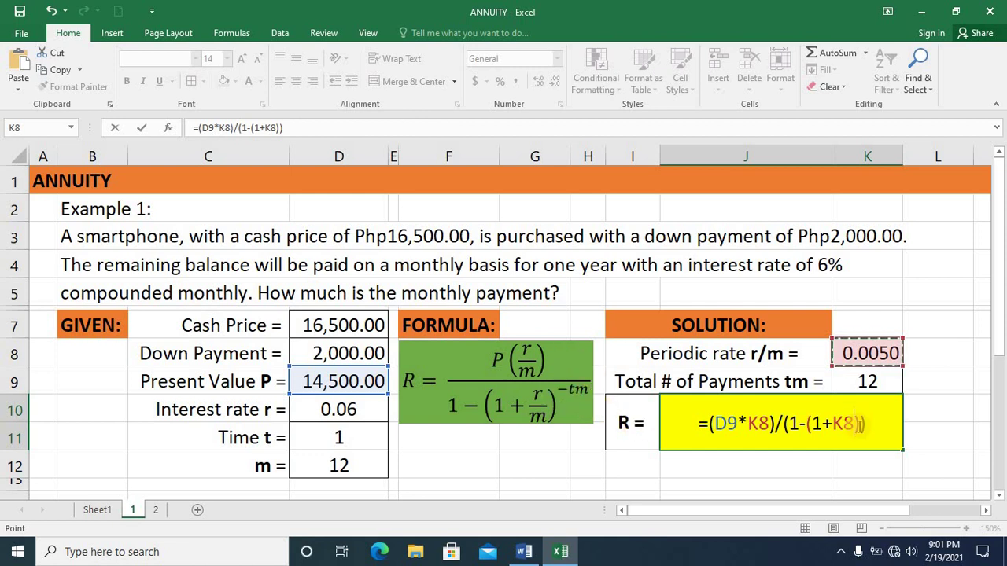
pyautogui.click(861, 424)
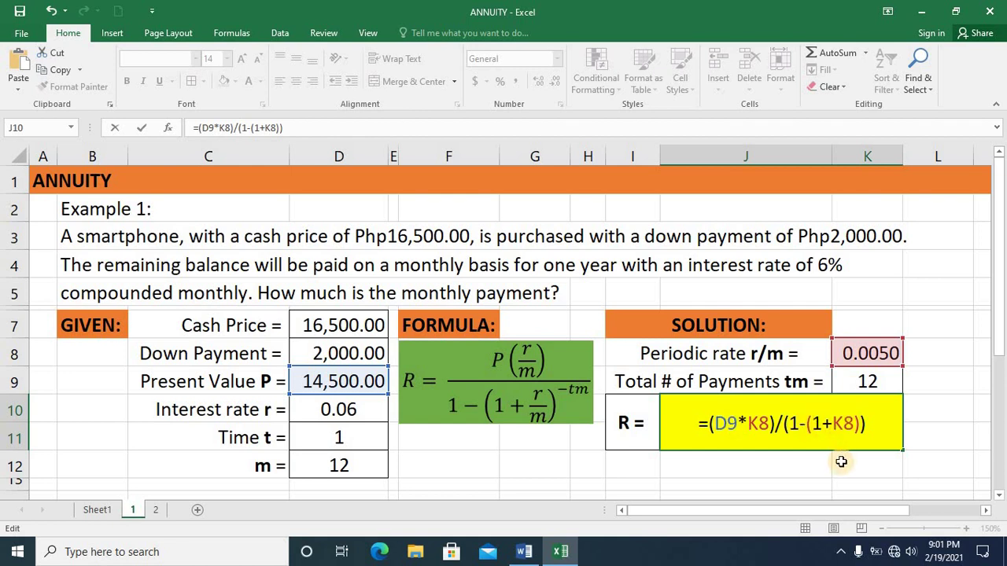
pyautogui.write('^')
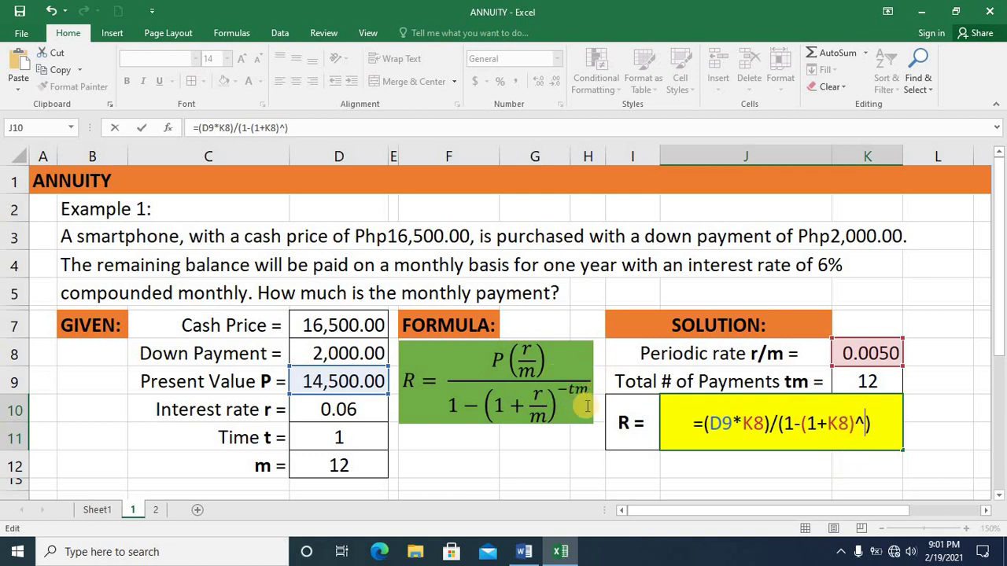
pyautogui.write('()')
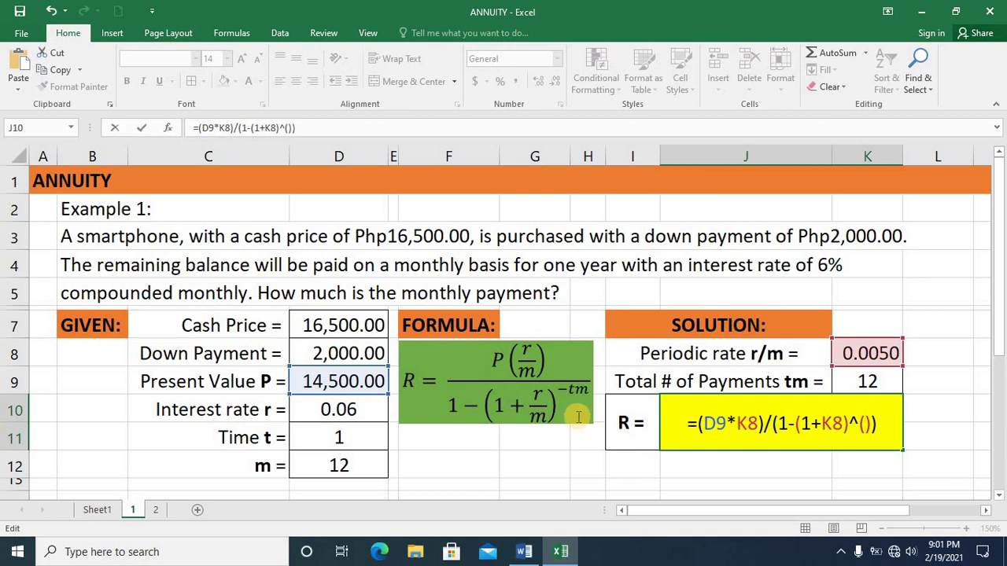
pyautogui.write('-')
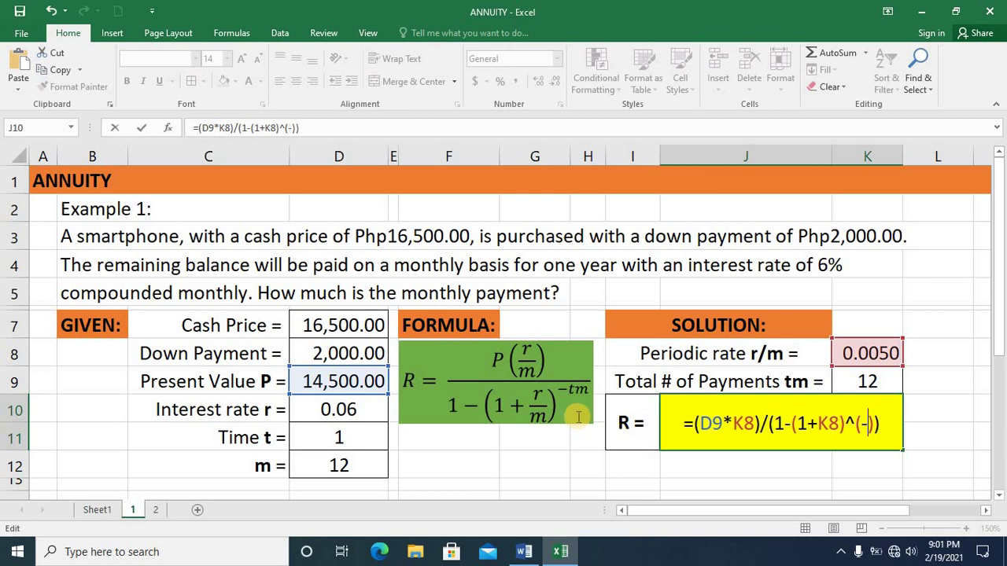
pyautogui.click(868, 382)
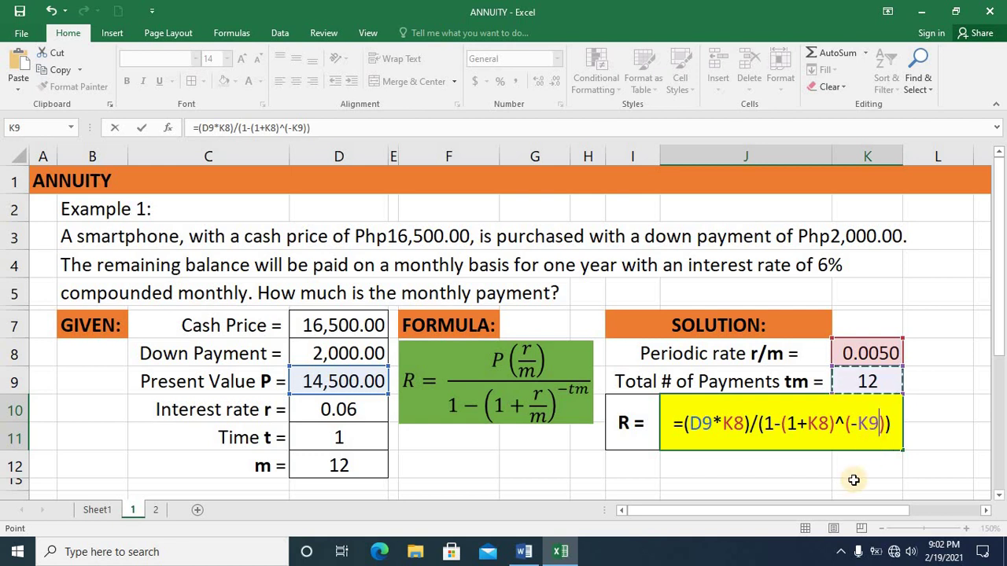
pyautogui.press('Return')
pyautogui.press('Up')
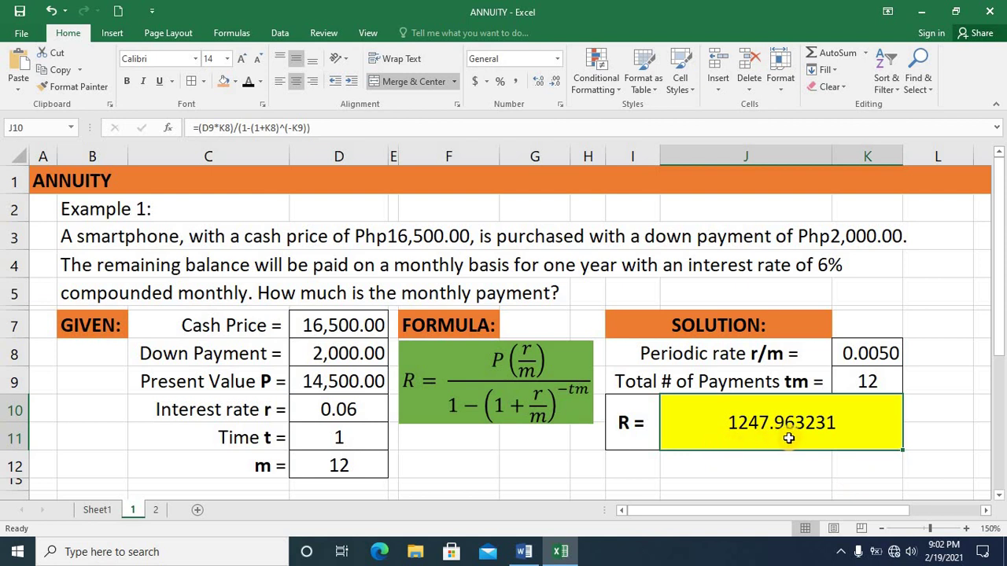
# Format the monthly payment result in J10 to show two decimal places at font size 20.
pyautogui.click(555, 81)
pyautogui.click(555, 82)
pyautogui.click(554, 81)
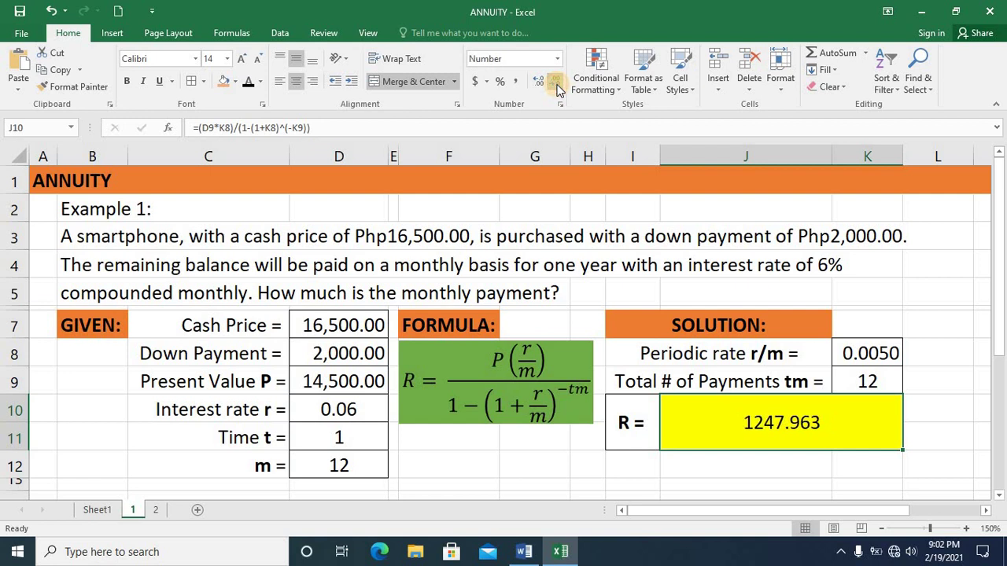
pyautogui.click(555, 82)
pyautogui.hotkey('ctrl', 'shift', '>')
pyautogui.hotkey('ctrl', 'shift', '>')
pyautogui.hotkey('ctrl', 'shift', '>')
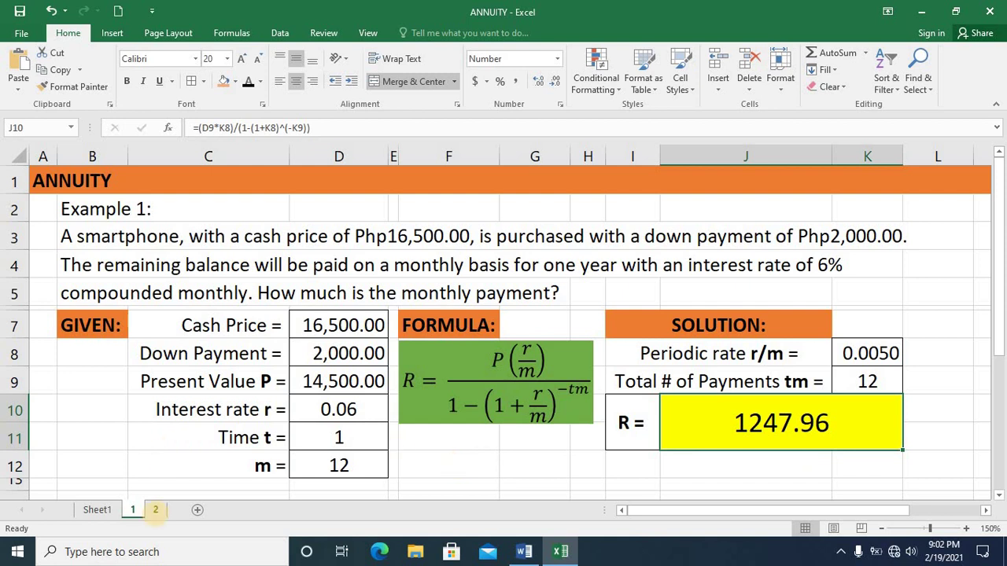
# Open worksheet 2 and read the Example 2 problem statement above the Toyota Vios table.
pyautogui.click(156, 511)
pyautogui.click(38, 212)
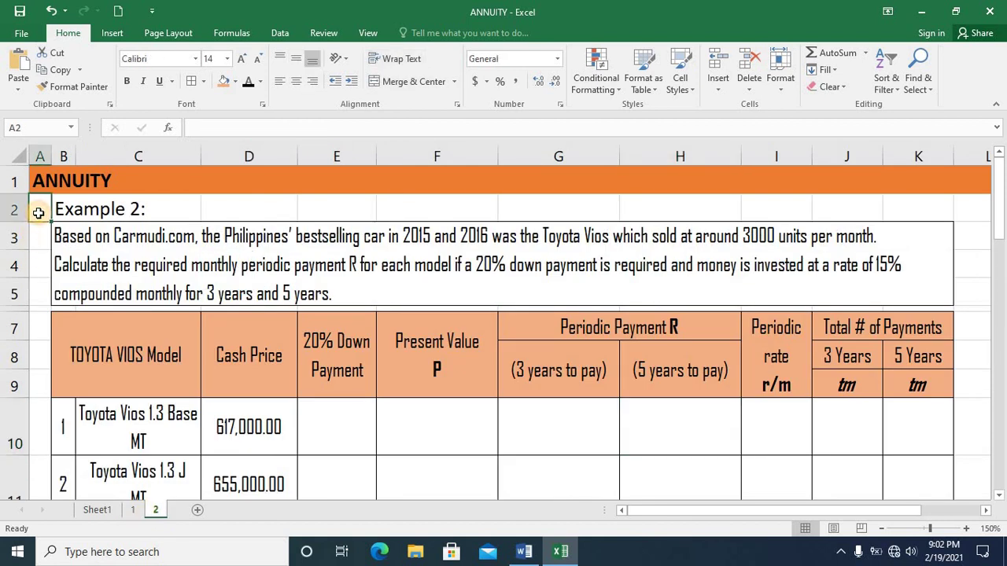
pyautogui.click(38, 236)
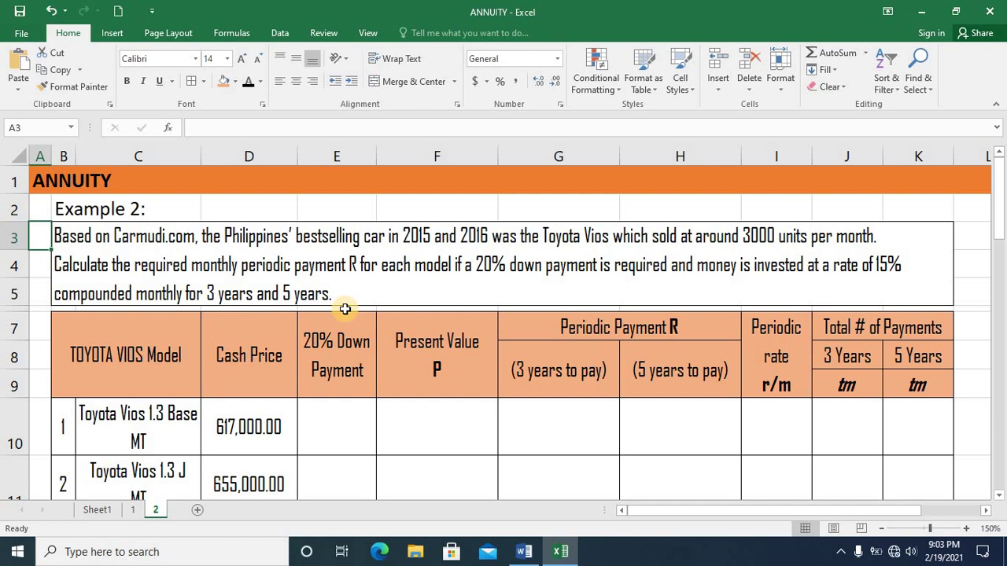
pyautogui.click(64, 342)
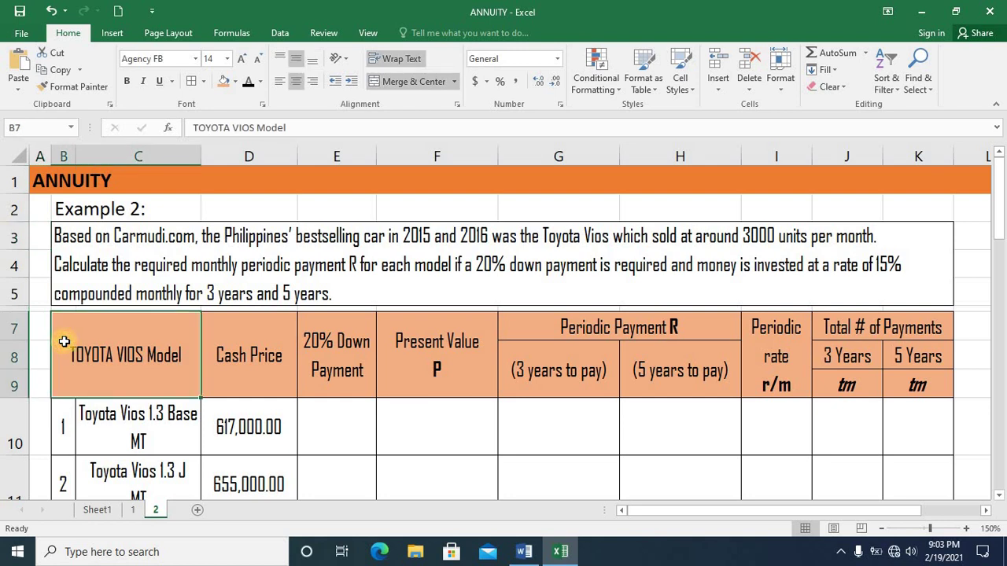
# Look through the listed Toyota Vios models and their cash prices, from the first row to the last and back.
pyautogui.press('Down')
pyautogui.press('Down')
pyautogui.press('Down')
pyautogui.press('Down')
pyautogui.press('Down')
pyautogui.press('Down')
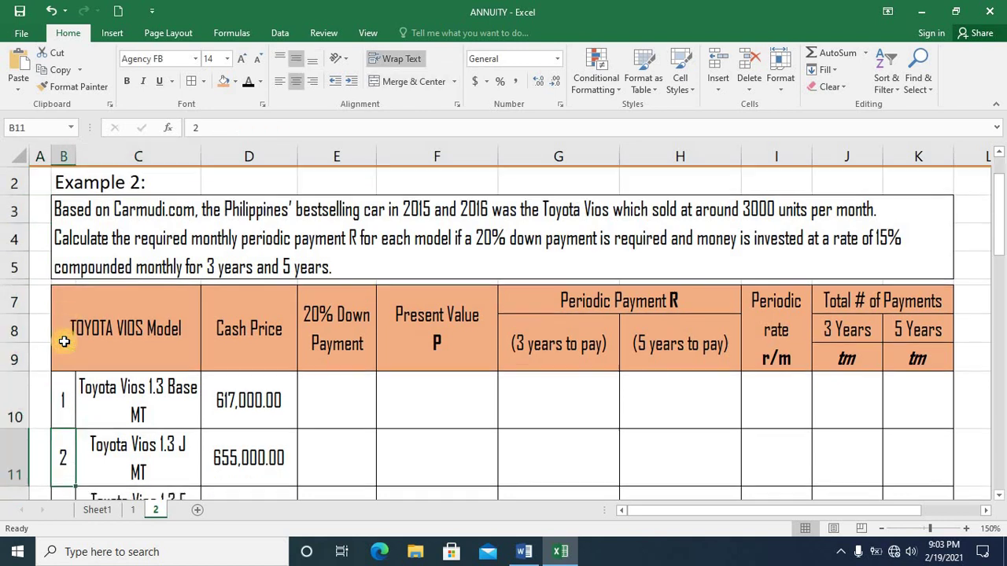
pyautogui.press('Down')
pyautogui.press('Down')
pyautogui.press('Down')
pyautogui.press('Down')
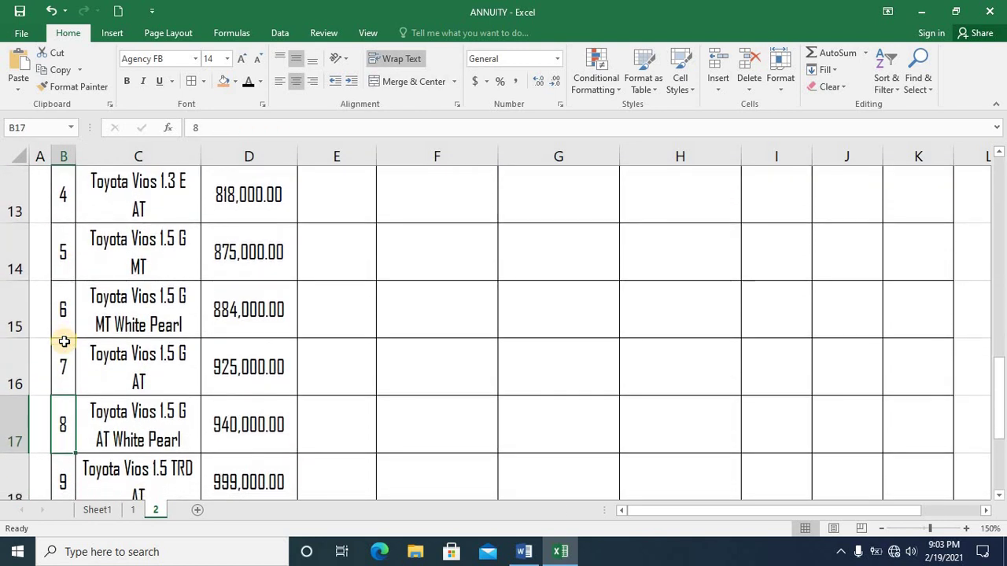
pyautogui.press('Right')
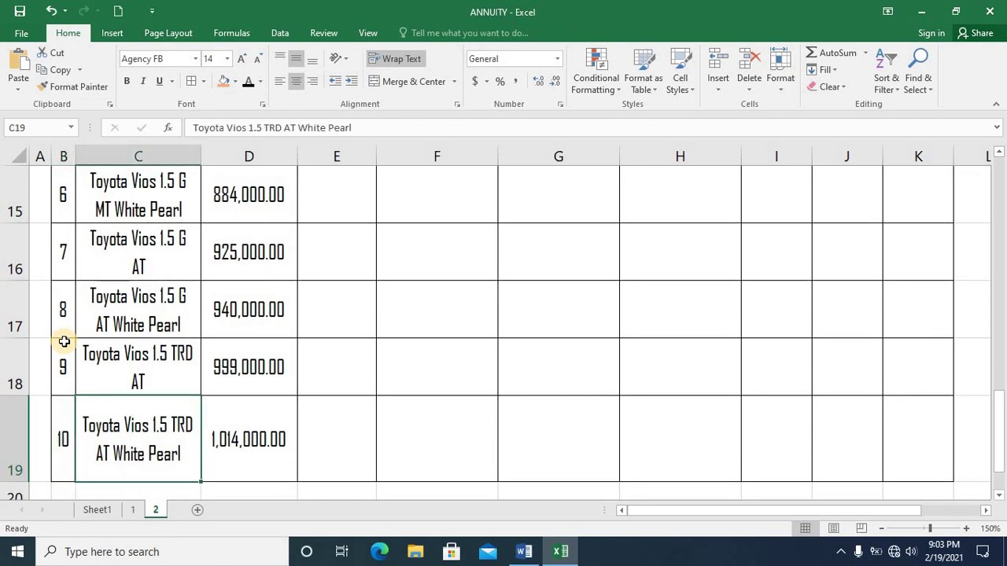
pyautogui.press('Up')
pyautogui.press('Right')
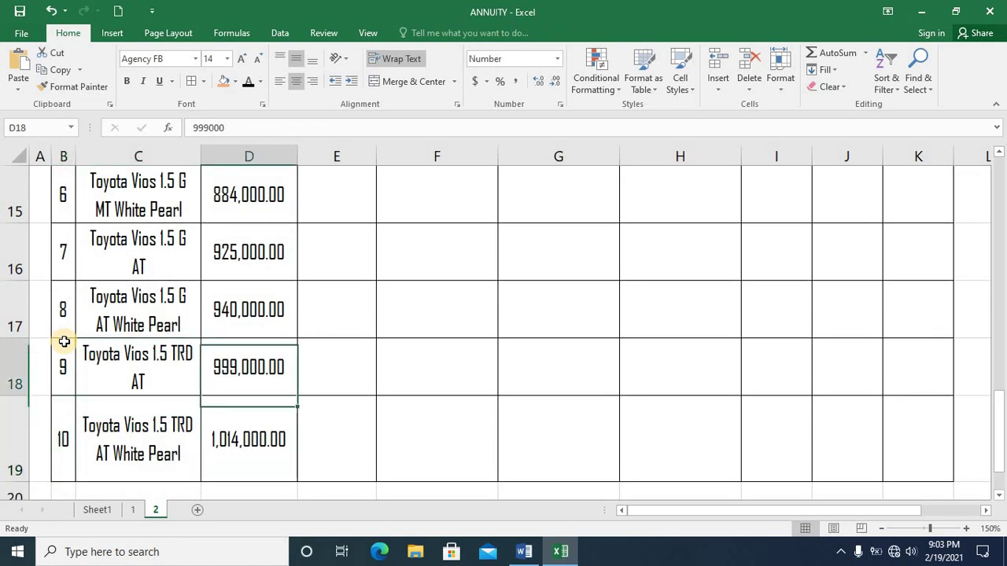
pyautogui.press('Up')
pyautogui.press('Up')
pyautogui.press('Up')
pyautogui.press('Up')
pyautogui.press('Up')
pyautogui.press('Up')
pyautogui.press('Up')
pyautogui.press('Up')
pyautogui.press('Up')
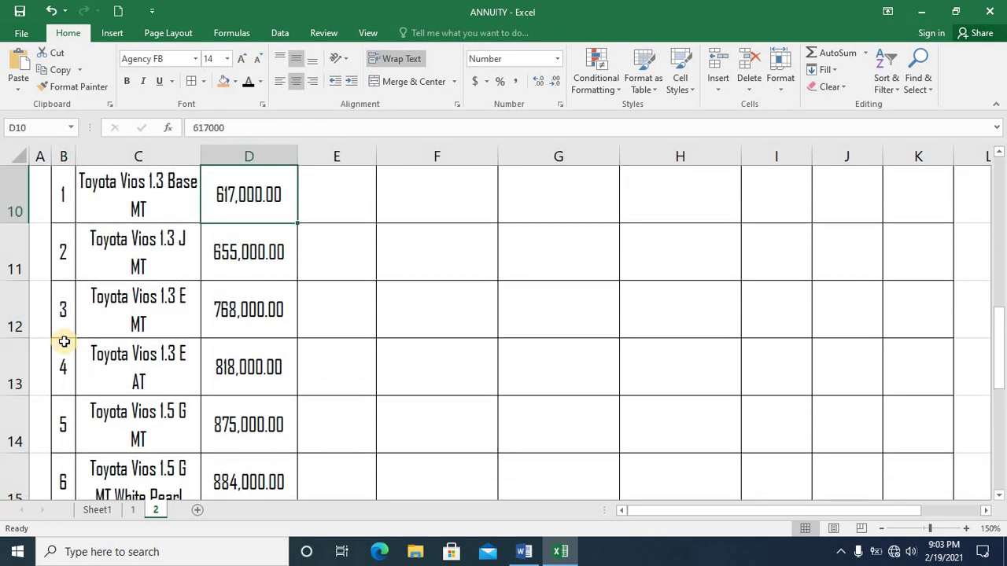
pyautogui.press('Down')
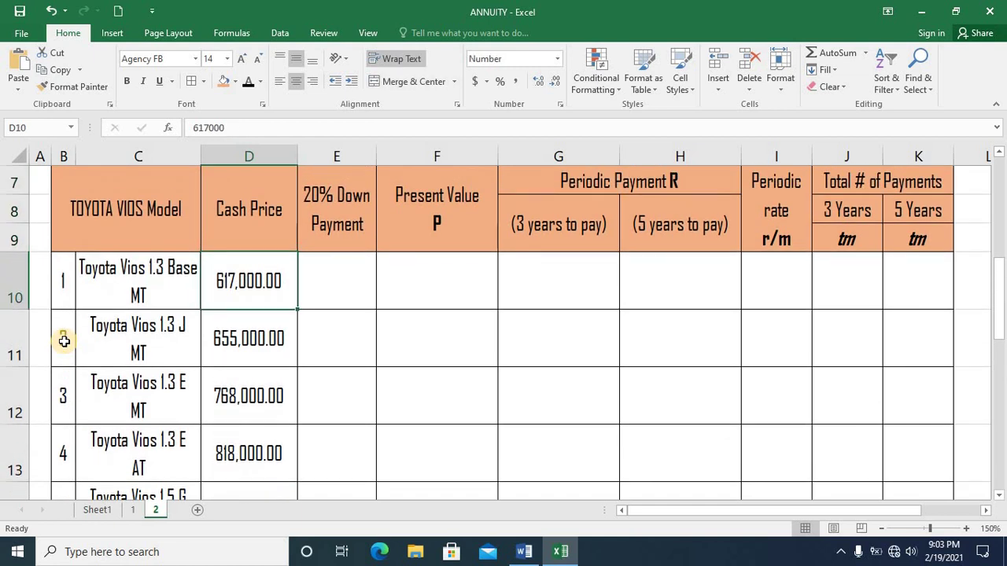
# Examine the first model's row across the cash price, 20% down payment and 3-year and 5-year periodic payment columns.
pyautogui.press('Left')
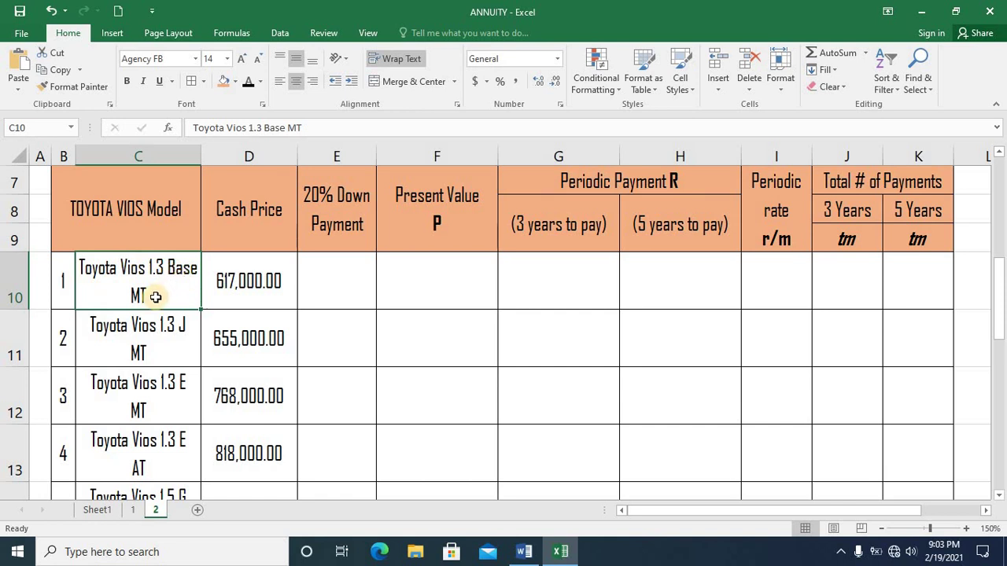
pyautogui.click(259, 297)
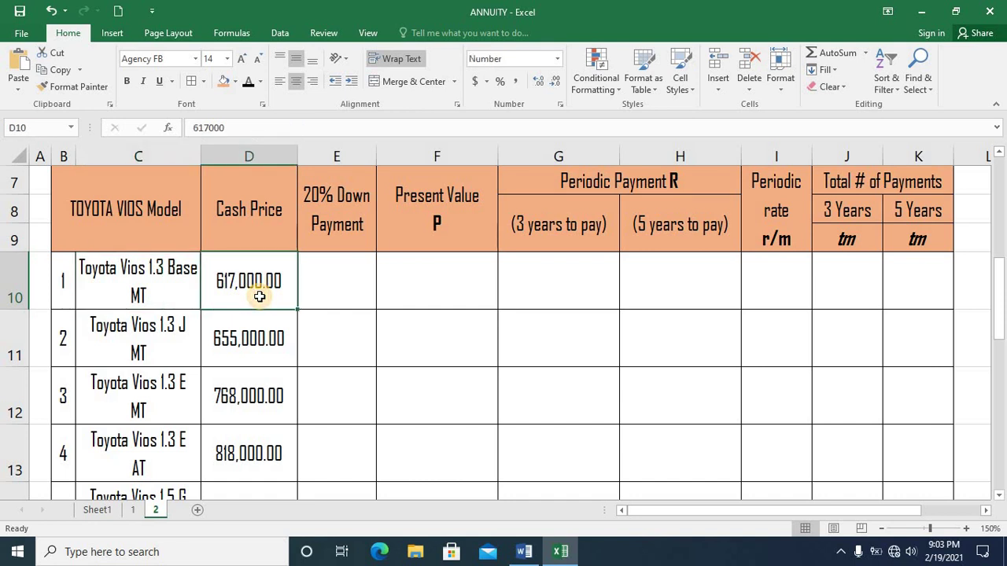
pyautogui.click(321, 289)
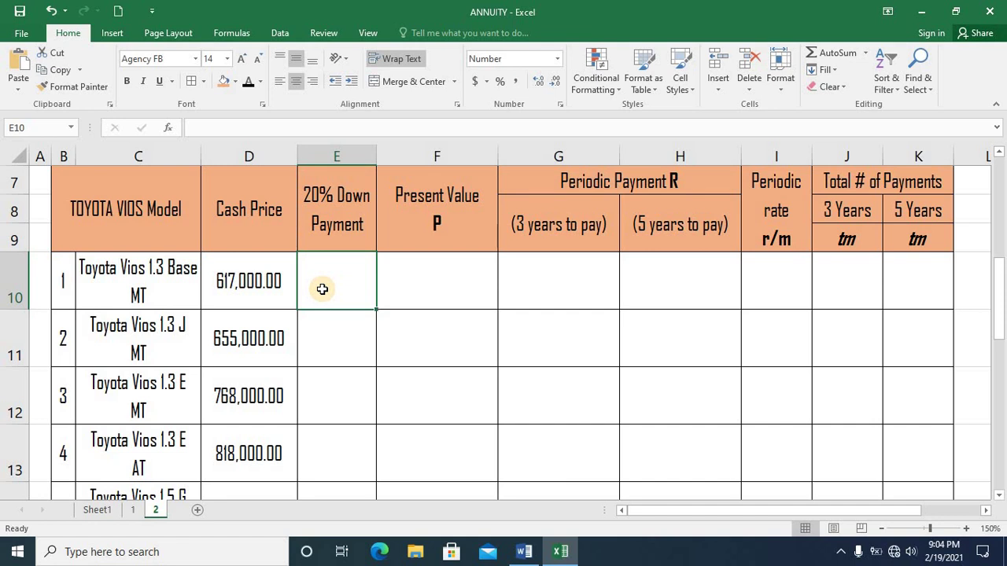
pyautogui.press('Up')
pyautogui.press('Up')
pyautogui.press('Up')
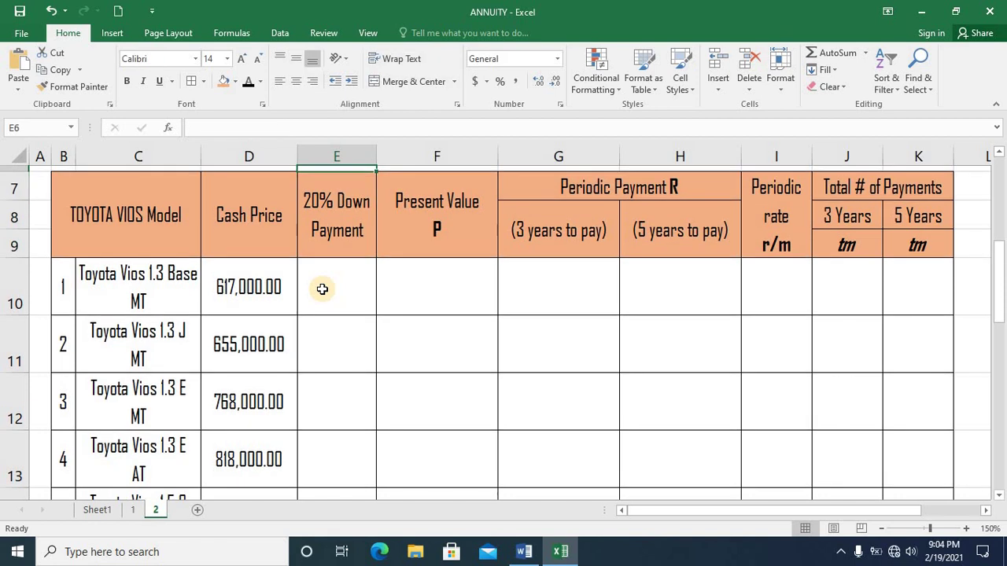
pyautogui.press('Down')
pyautogui.press('Down')
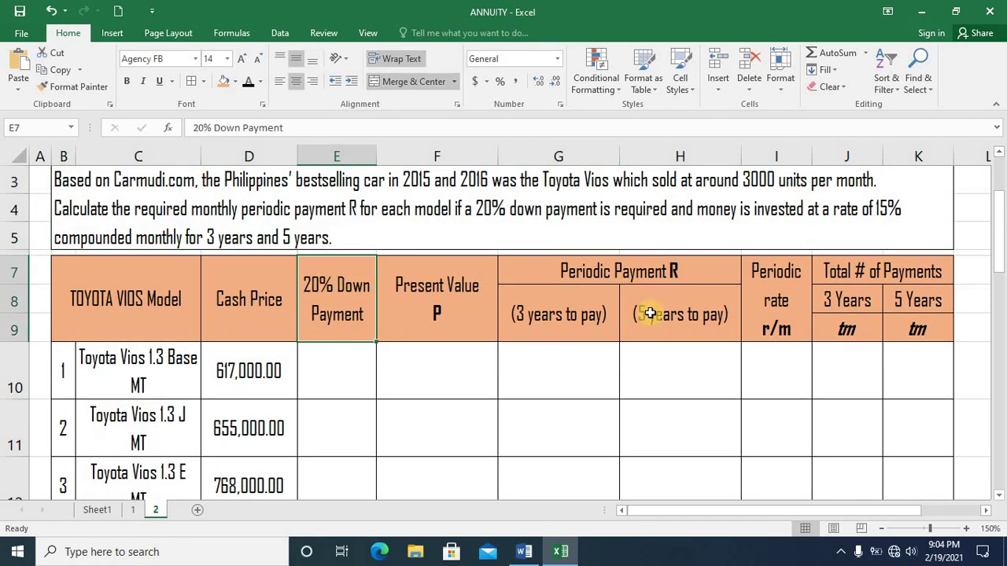
pyautogui.click(551, 363)
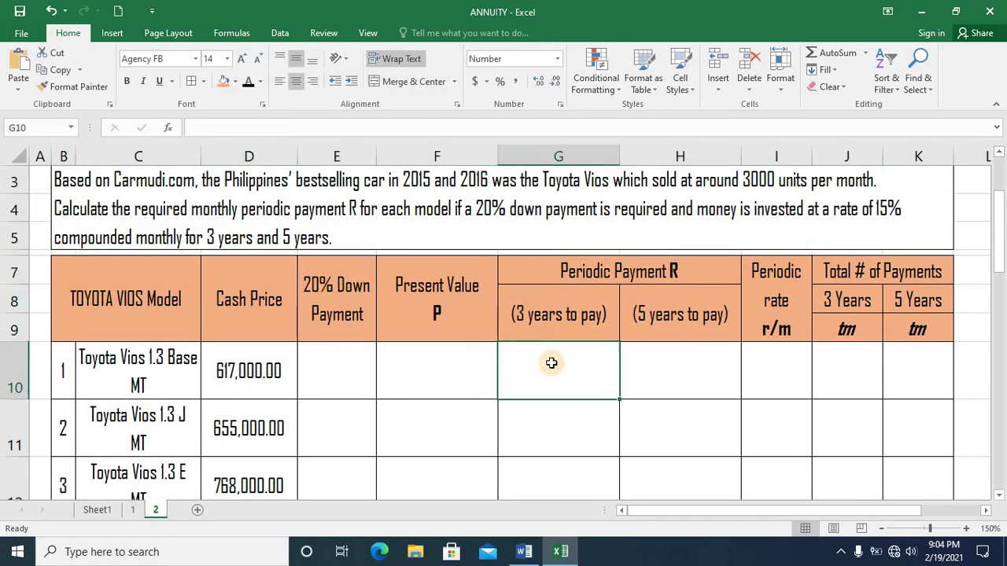
pyautogui.click(660, 358)
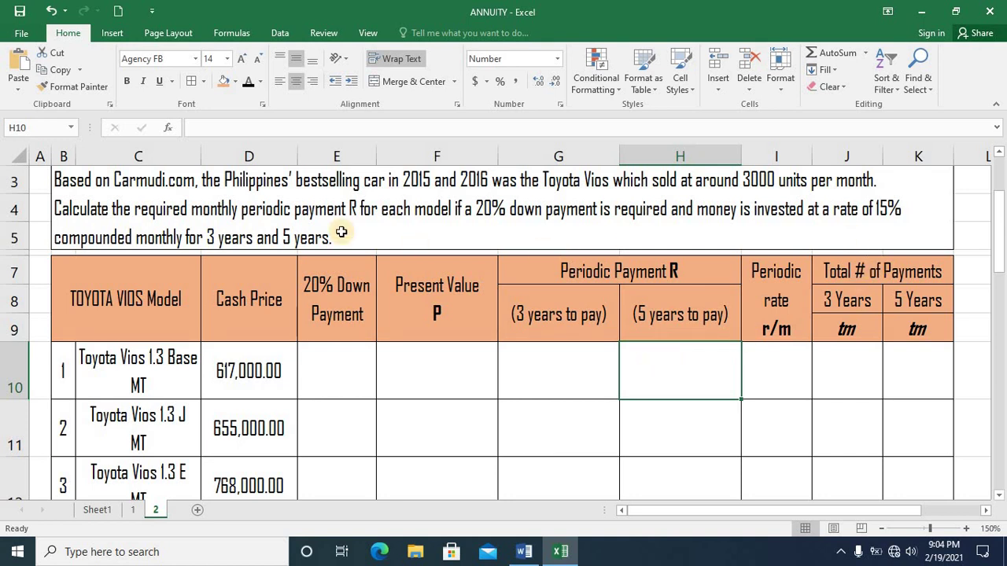
# Calculate the periodic rate r/m in I10 with =0.15/12 and fill it down to I19.
pyautogui.click(797, 371)
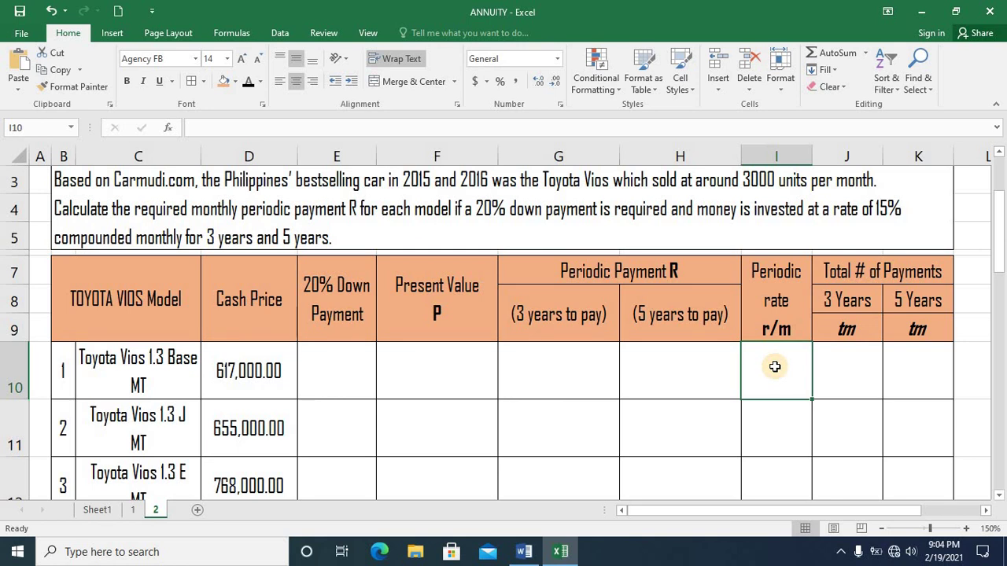
pyautogui.write('=')
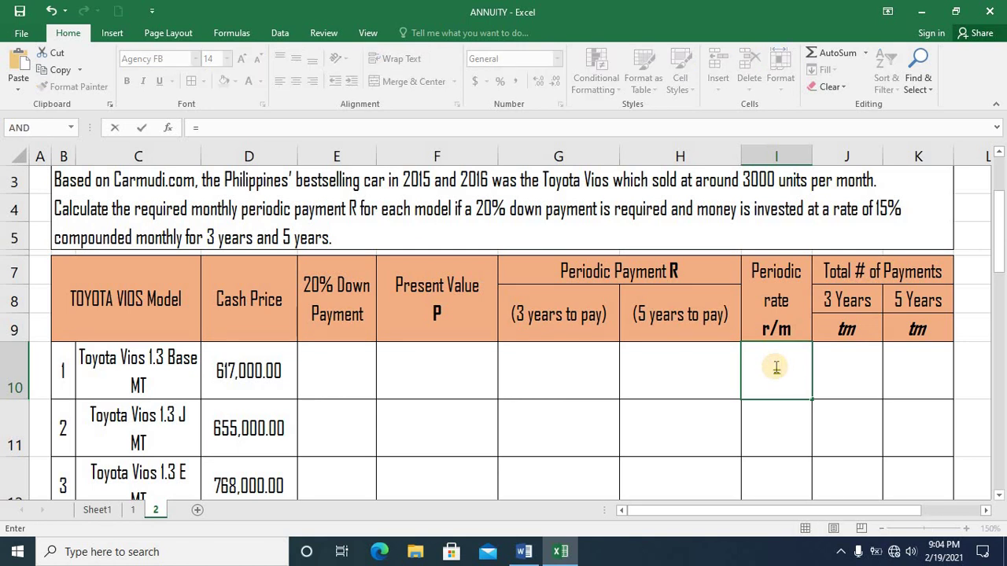
pyautogui.write('0.15')
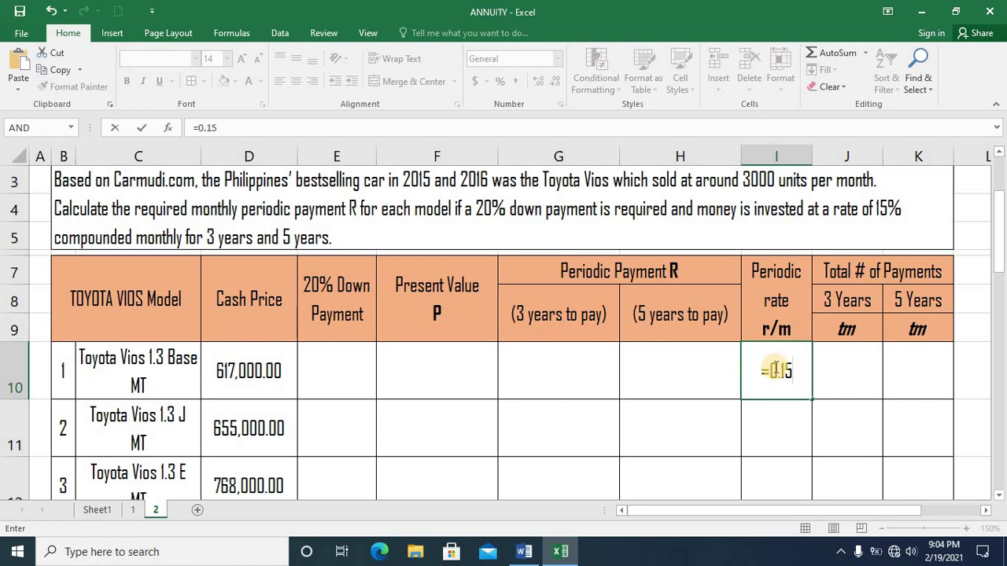
pyautogui.write('/')
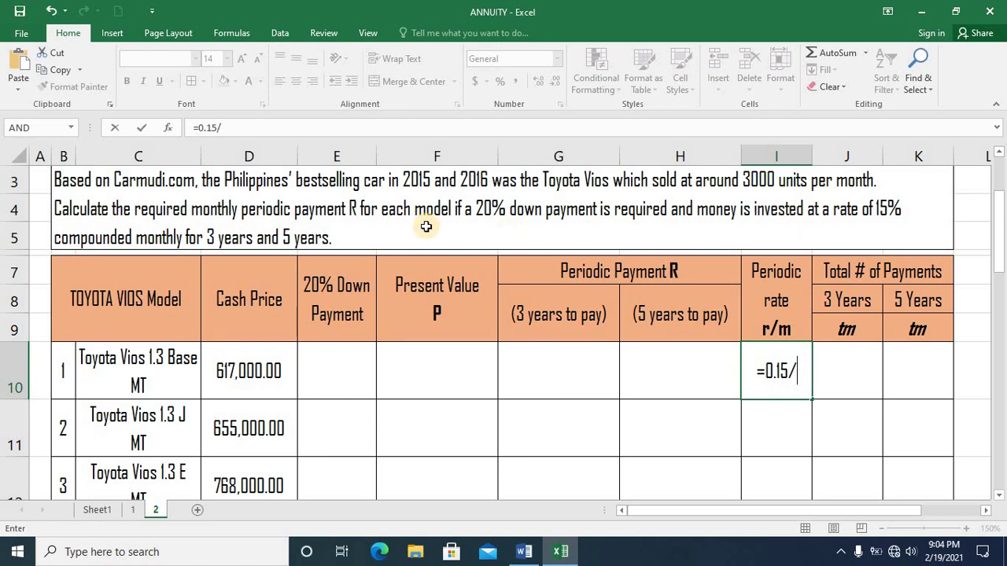
pyautogui.write('12')
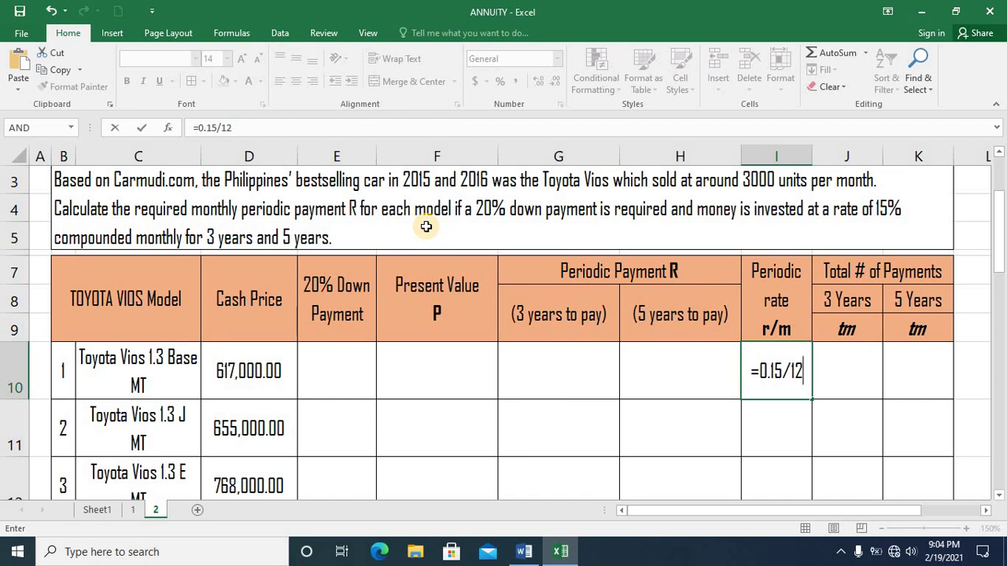
pyautogui.press('Return')
pyautogui.press('Up')
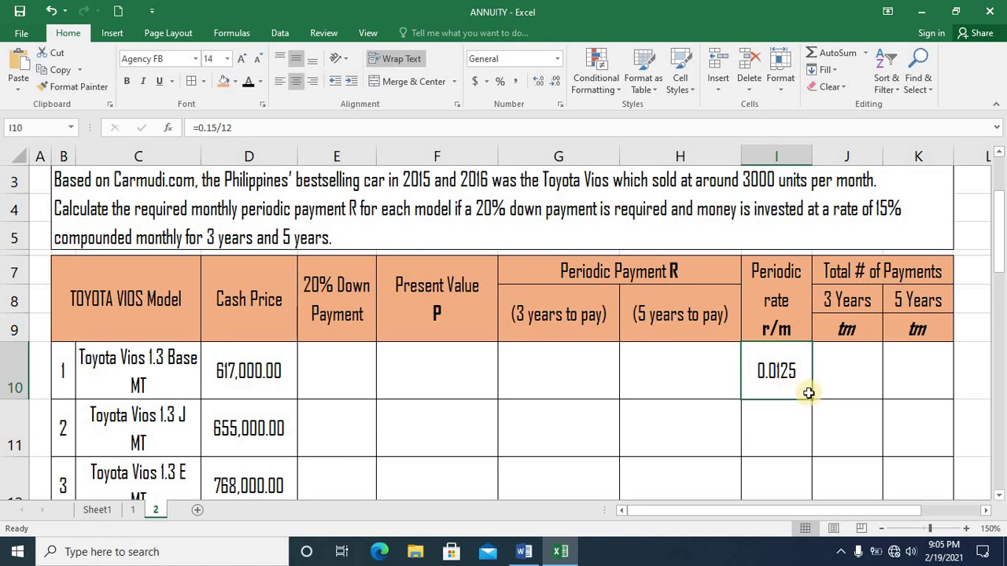
pyautogui.moveTo(811, 400)
pyautogui.mouseDown()
pyautogui.moveTo(832, 517)
pyautogui.moveTo(804, 409)
pyautogui.mouseUp()
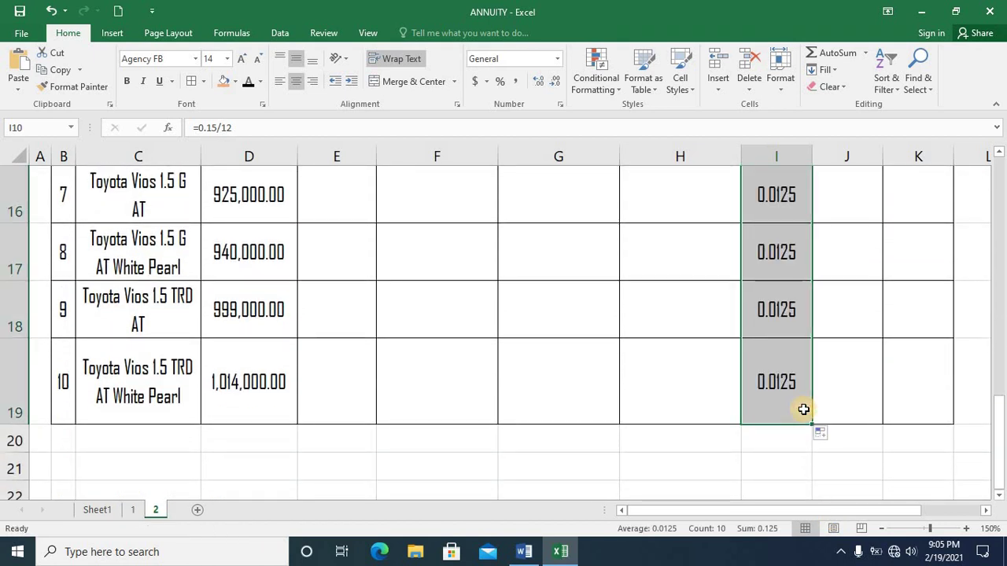
# Calculate the 3-year total number of payments tm in J10 with =3*12 and fill it down to J19.
pyautogui.press('Up')
pyautogui.press('Down')
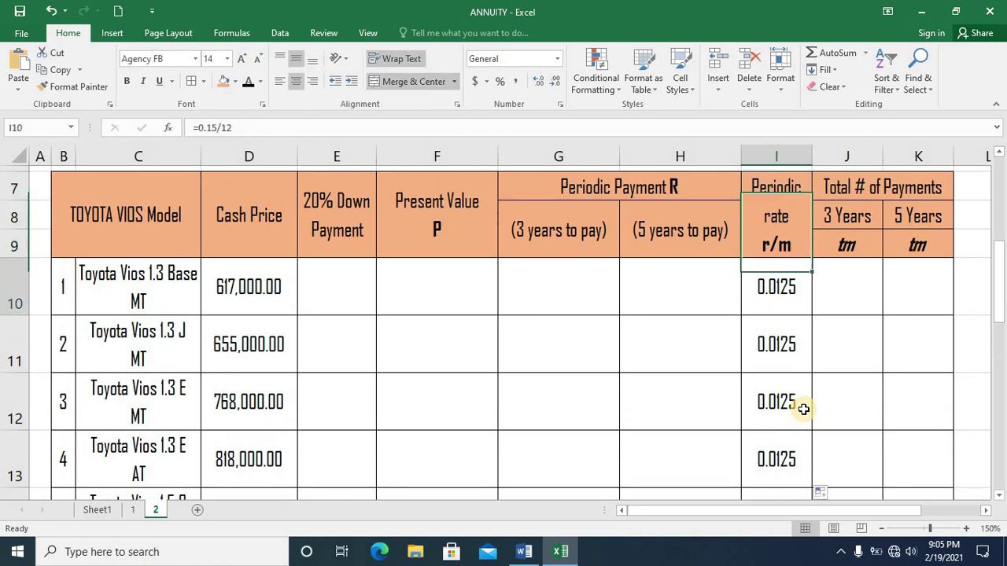
pyautogui.press('Right')
pyautogui.press('Up')
pyautogui.press('Up')
pyautogui.press('Up')
pyautogui.press('Up')
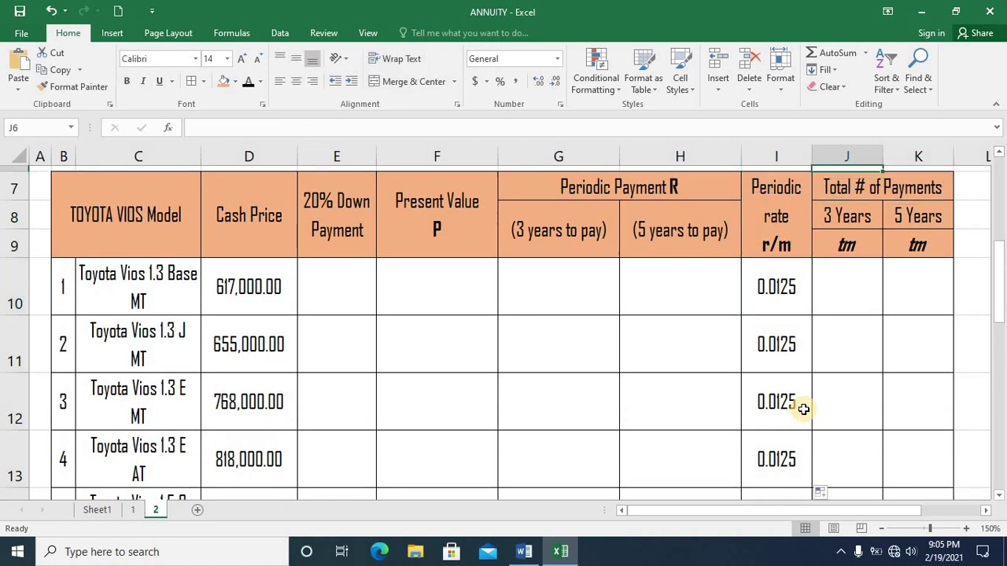
pyautogui.press('Down')
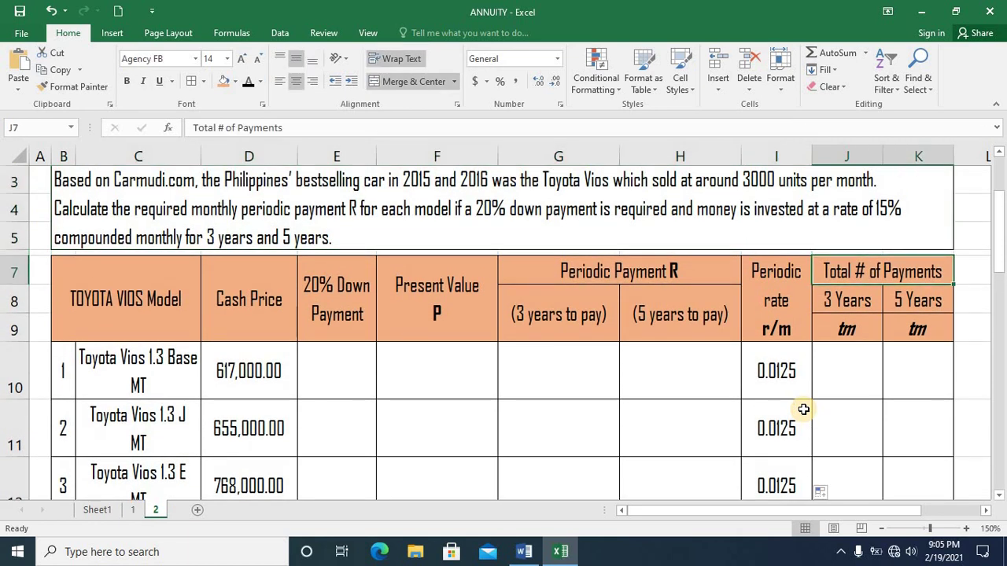
pyautogui.click(842, 361)
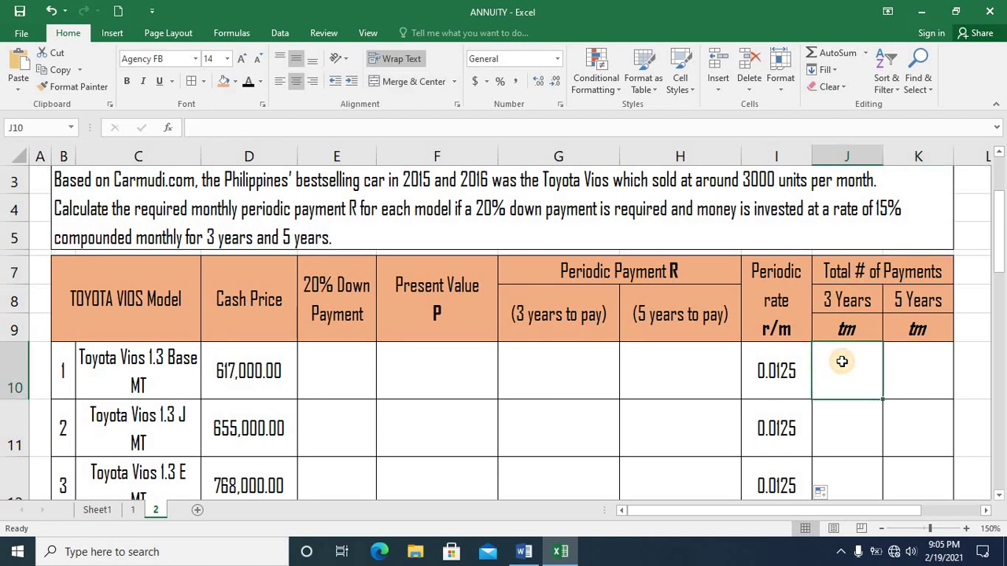
pyautogui.write('=3')
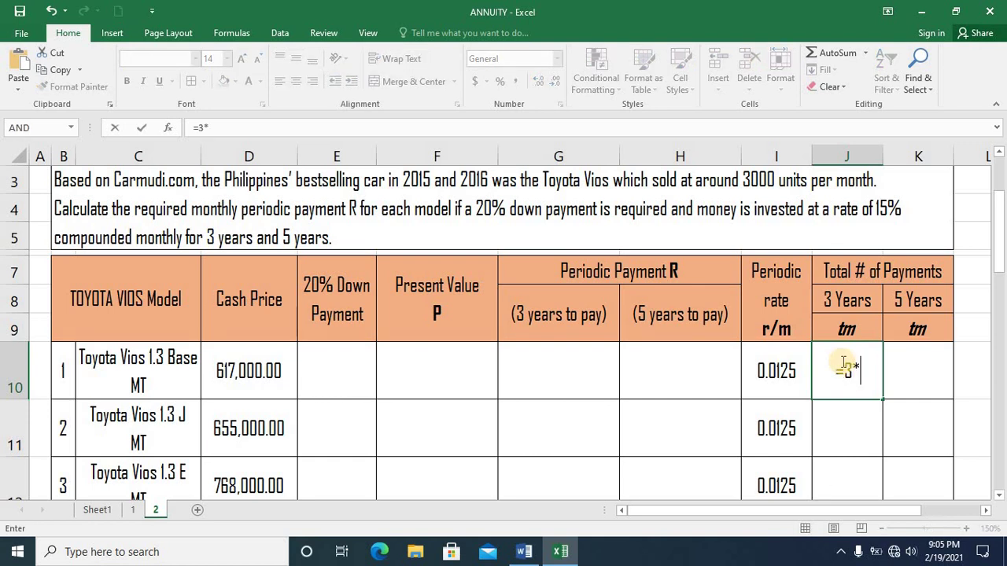
pyautogui.write('*12')
pyautogui.hotkey('ctrl', 'Return')
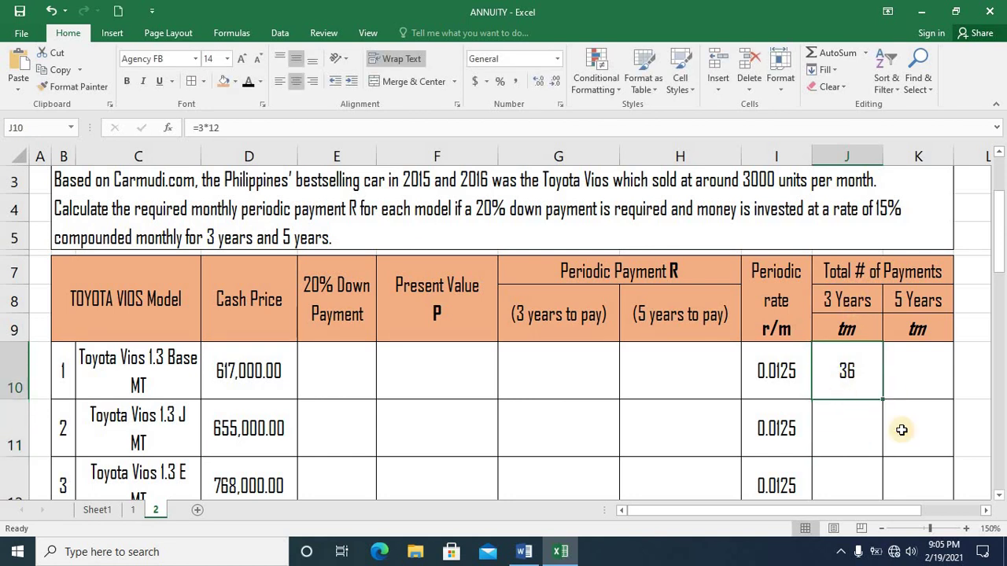
pyautogui.moveTo(884, 400); pyautogui.dragTo(854, 425)
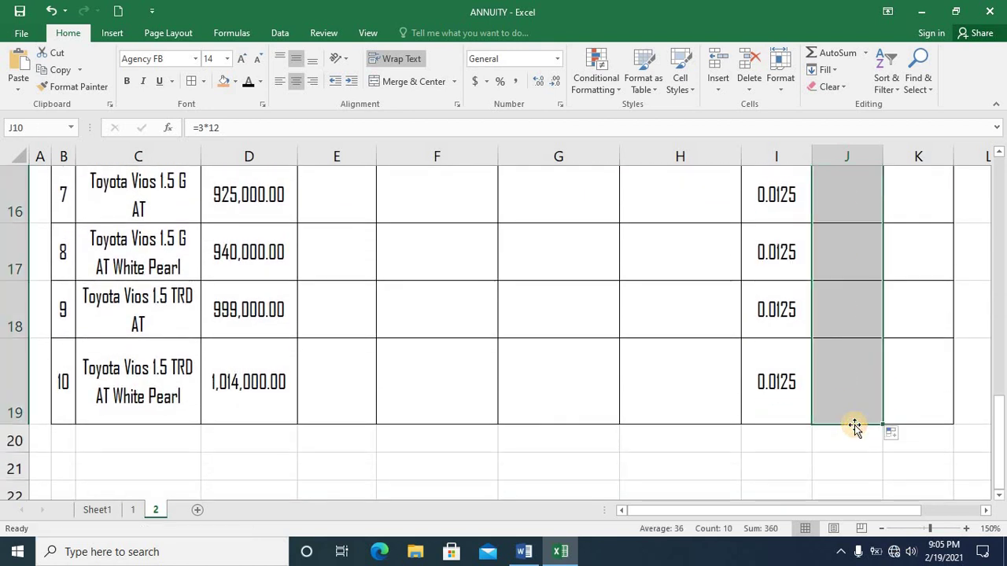
# Calculate the 5-year total number of payments tm in K10 with =5*12 and fill it down to K19.
pyautogui.click(916, 234)
pyautogui.press('Up')
pyautogui.press('Up')
pyautogui.press('Up')
pyautogui.press('Up')
pyautogui.press('Up')
pyautogui.press('Up')
pyautogui.press('Up')
pyautogui.press('Up')
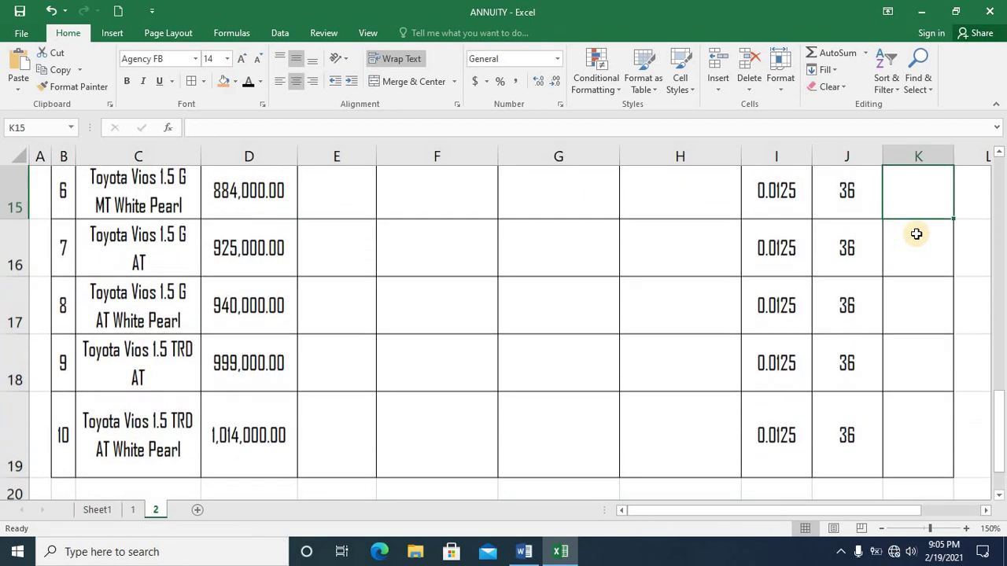
pyautogui.press('Up')
pyautogui.press('Up')
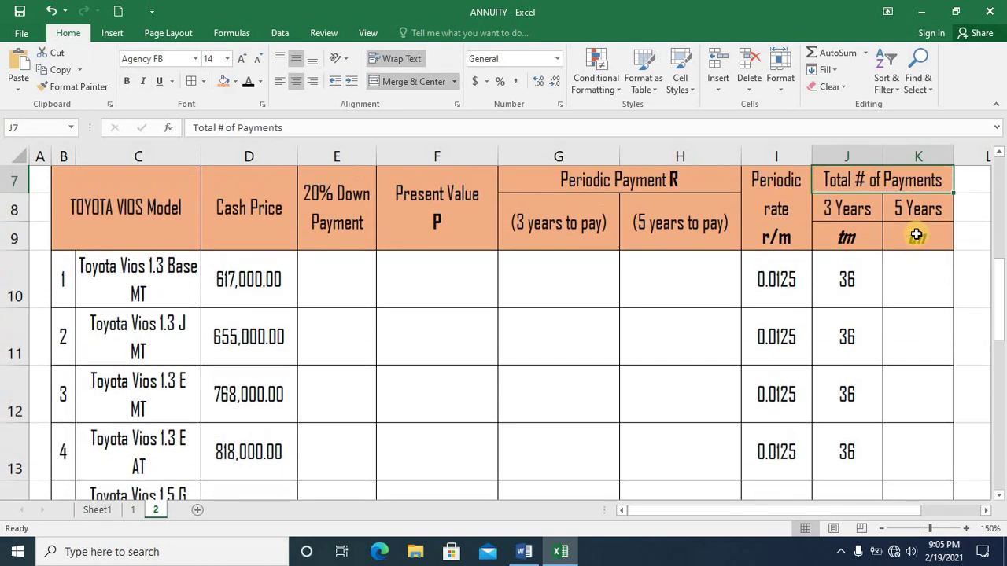
pyautogui.press('Down')
pyautogui.press('Down')
pyautogui.press('Down')
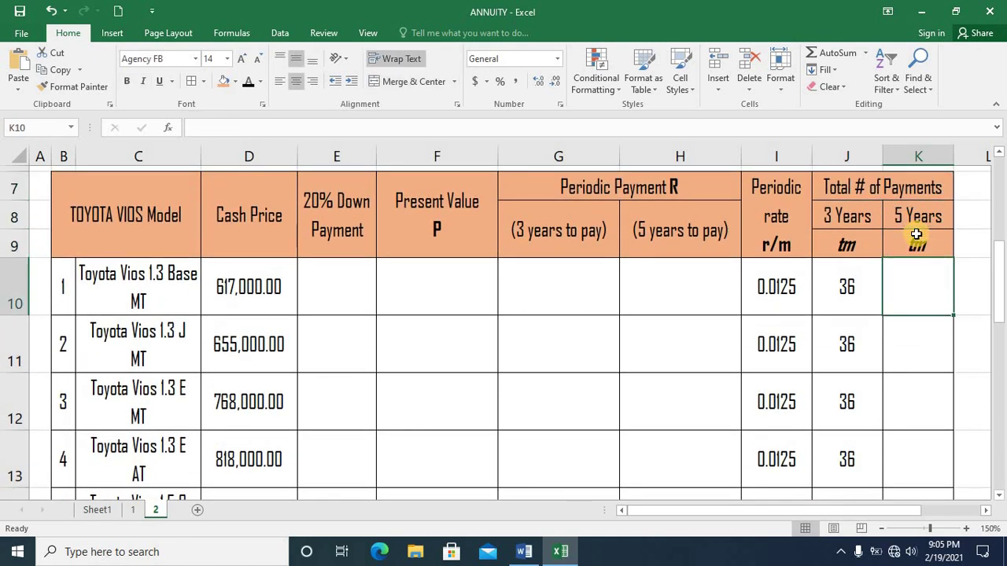
pyautogui.write('=')
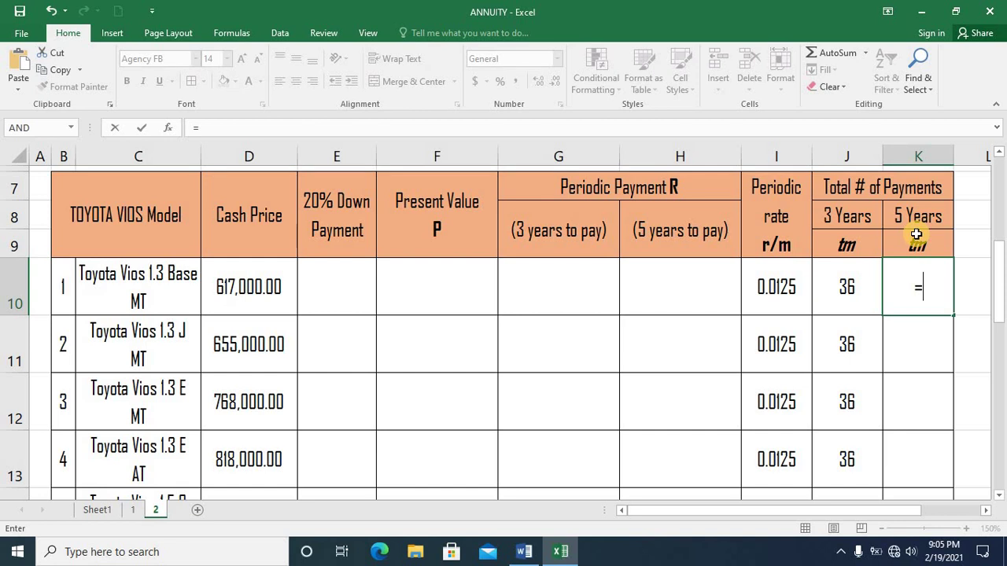
pyautogui.write('5*')
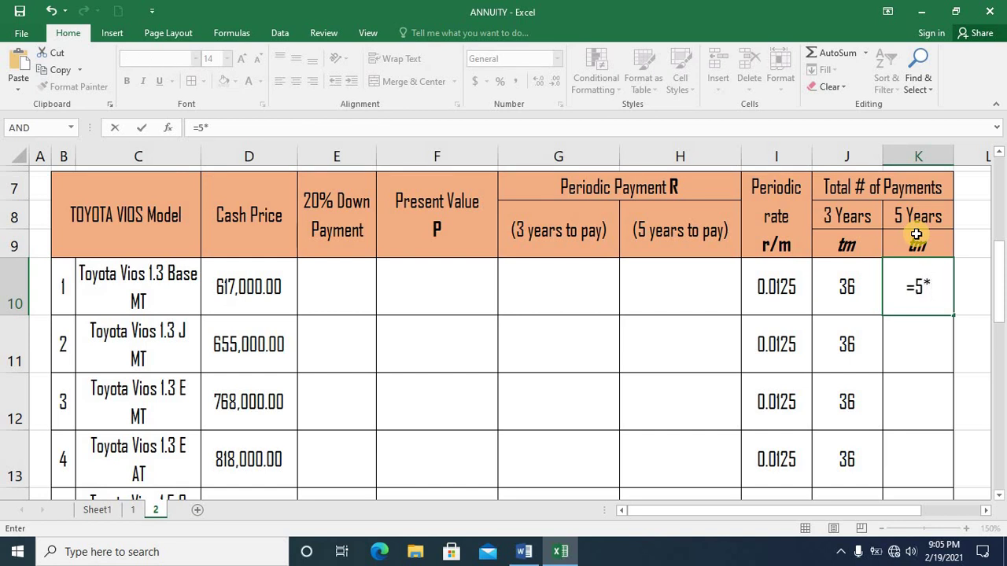
pyautogui.write('12')
pyautogui.press('Return')
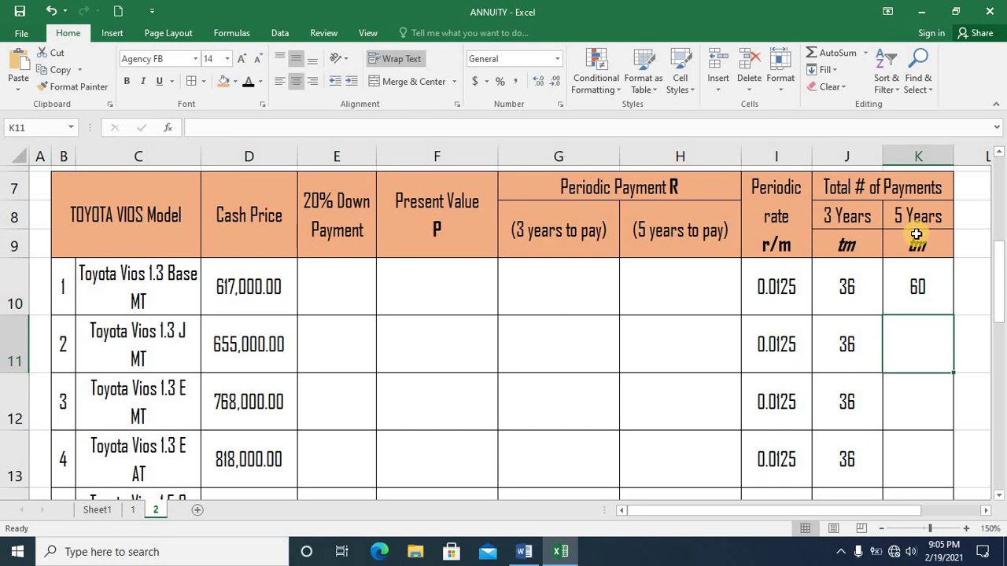
pyautogui.click(926, 287)
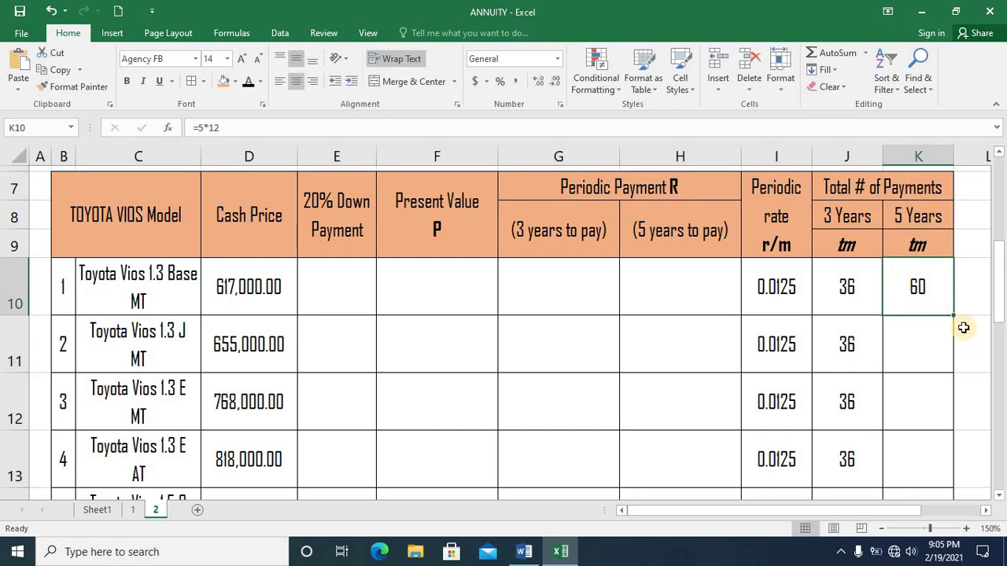
pyautogui.moveTo(954, 314); pyautogui.dragTo(942, 363)
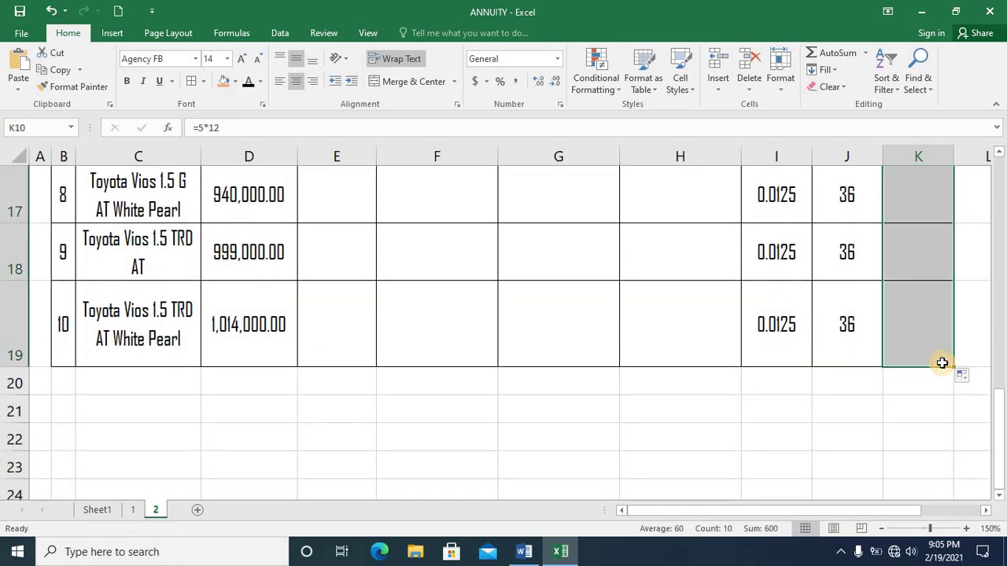
# Calculate the first model's 20% down payment in E10 with =0.2*D10 and fill it down to E19.
pyautogui.click(687, 300)
pyautogui.press('Up')
pyautogui.press('Up')
pyautogui.press('Left')
pyautogui.press('Left')
pyautogui.press('Left')
pyautogui.press('Left')
pyautogui.press('Left')
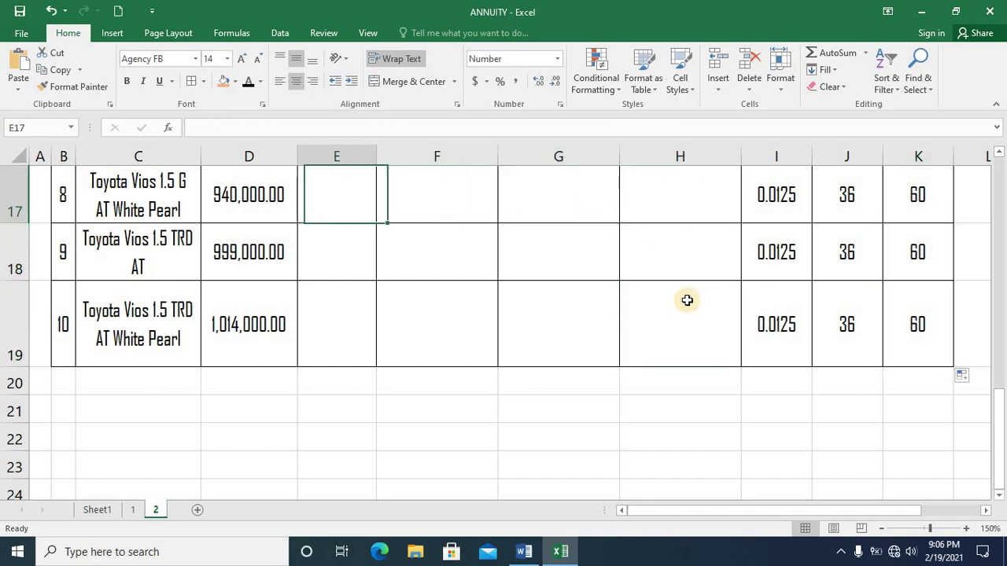
pyautogui.press('Down')
pyautogui.press('Down')
pyautogui.press('Down')
pyautogui.press('Up')
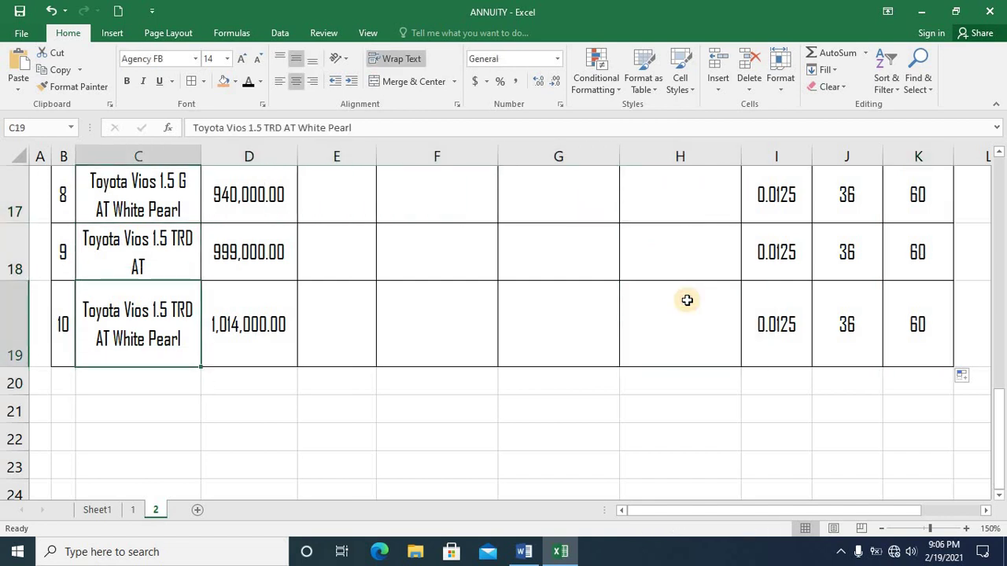
pyautogui.press('Up')
pyautogui.press('Up')
pyautogui.press('Up')
pyautogui.press('Up')
pyautogui.press('Up')
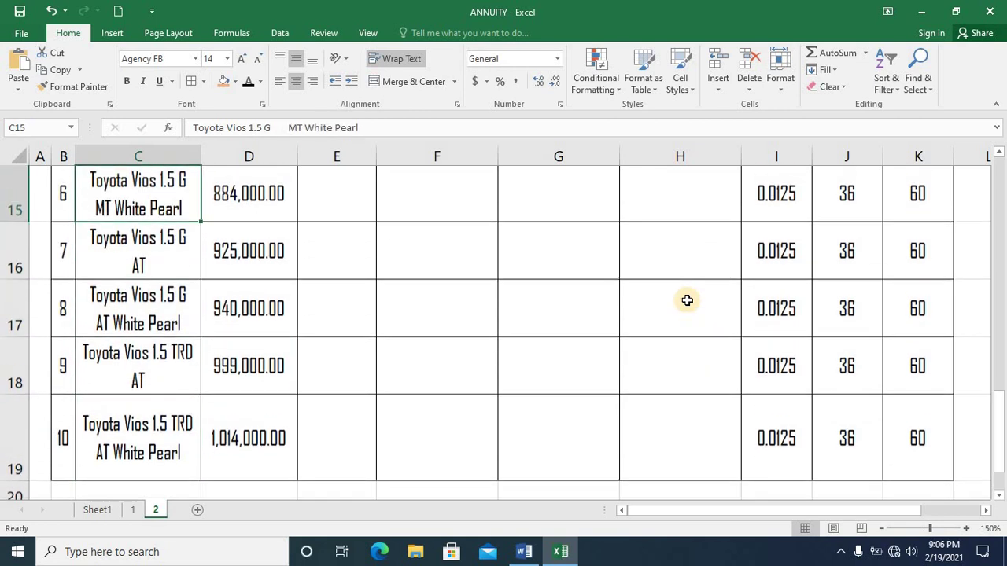
pyautogui.press('Up')
pyautogui.press('Up')
pyautogui.press('Up')
pyautogui.press('Up')
pyautogui.press('Up')
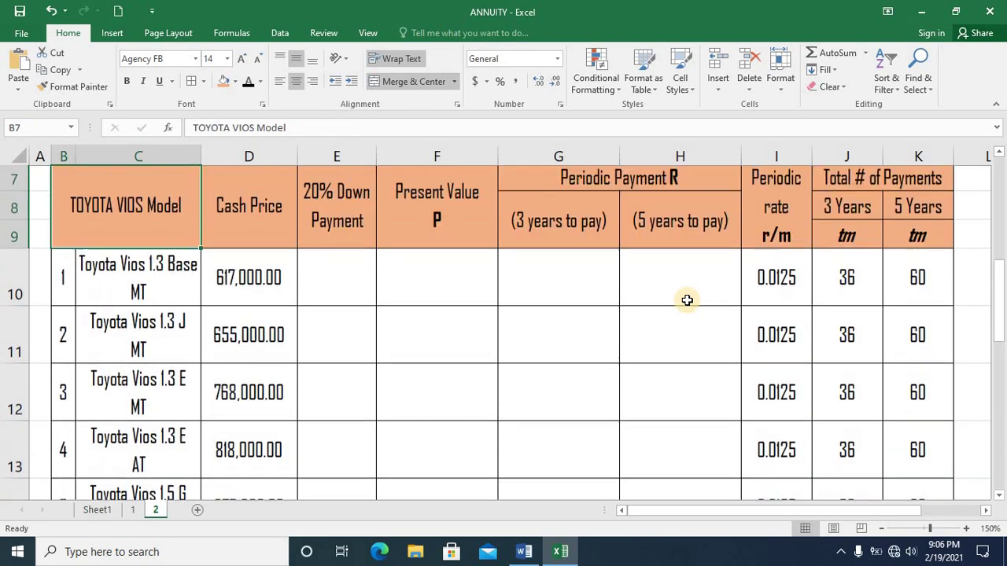
pyautogui.press('Down')
pyautogui.press('Right')
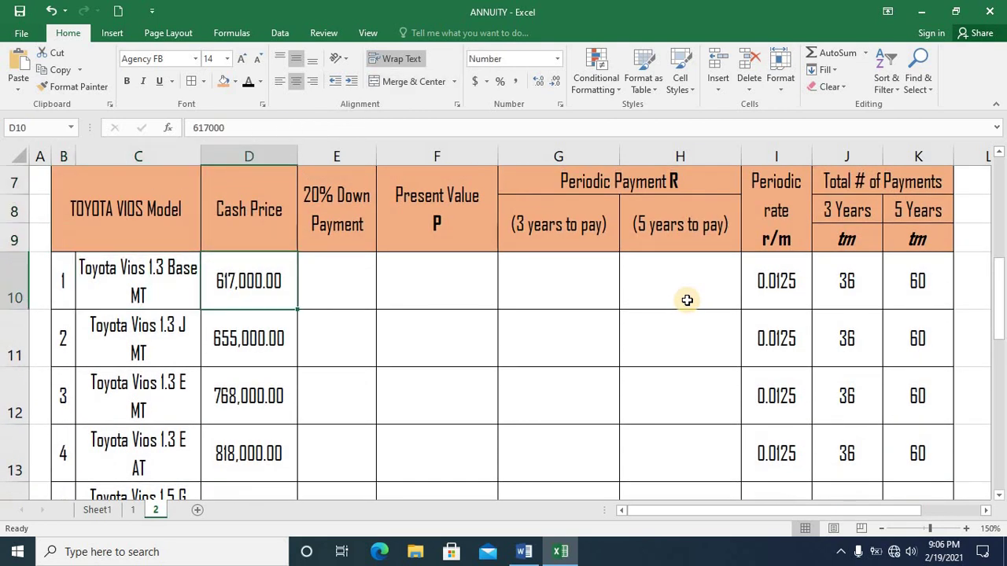
pyautogui.press('Right')
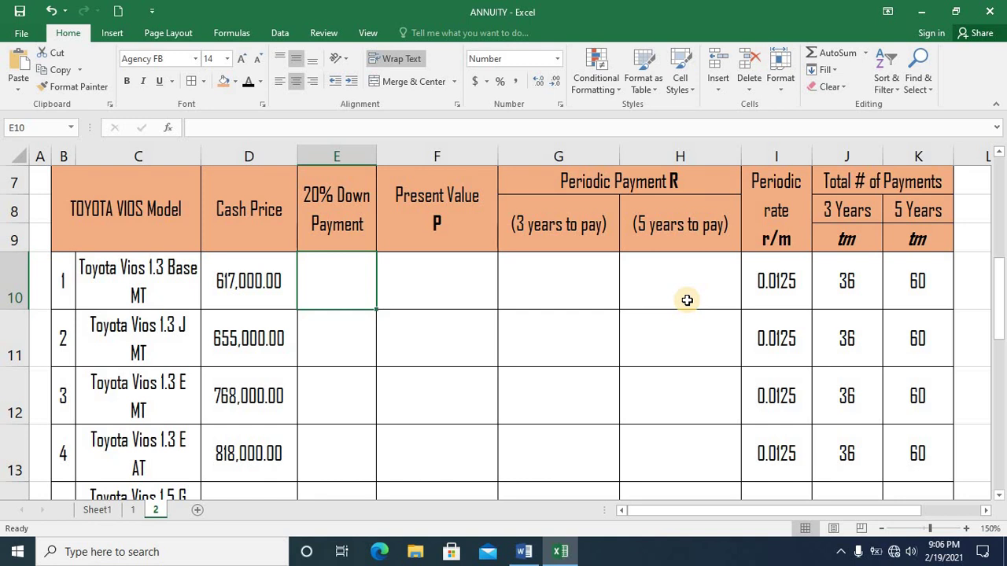
pyautogui.write('=0.2')
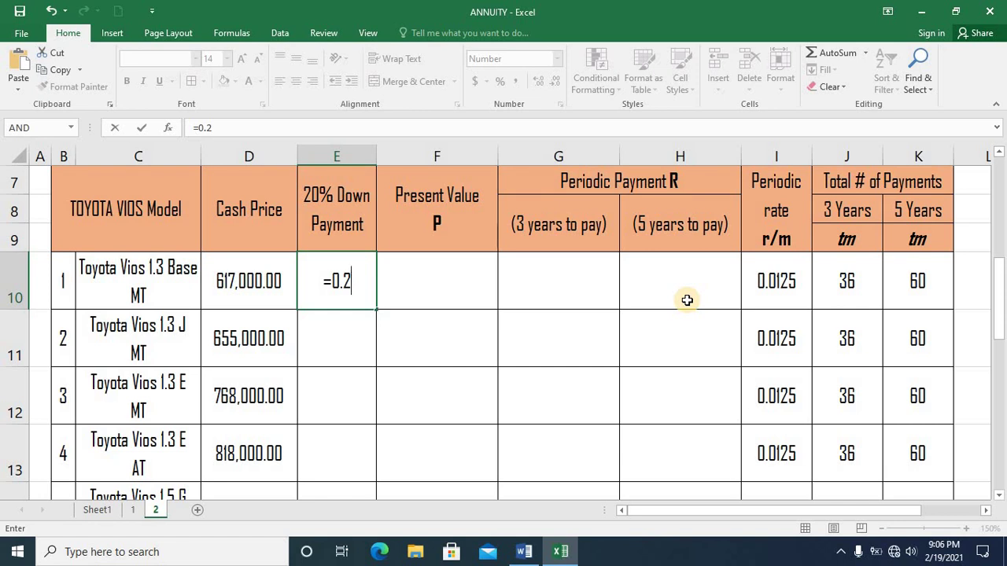
pyautogui.write('*')
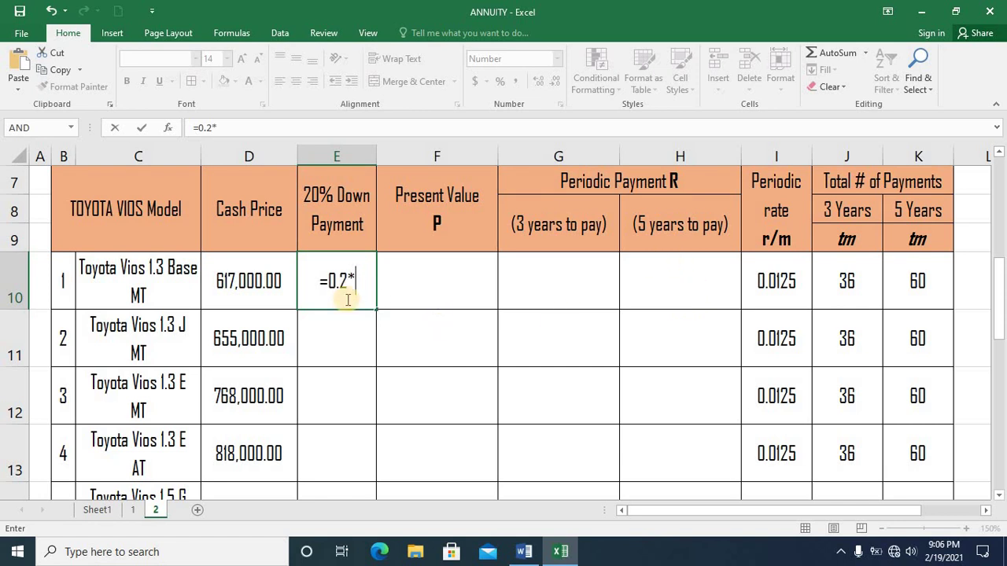
pyautogui.click(258, 273)
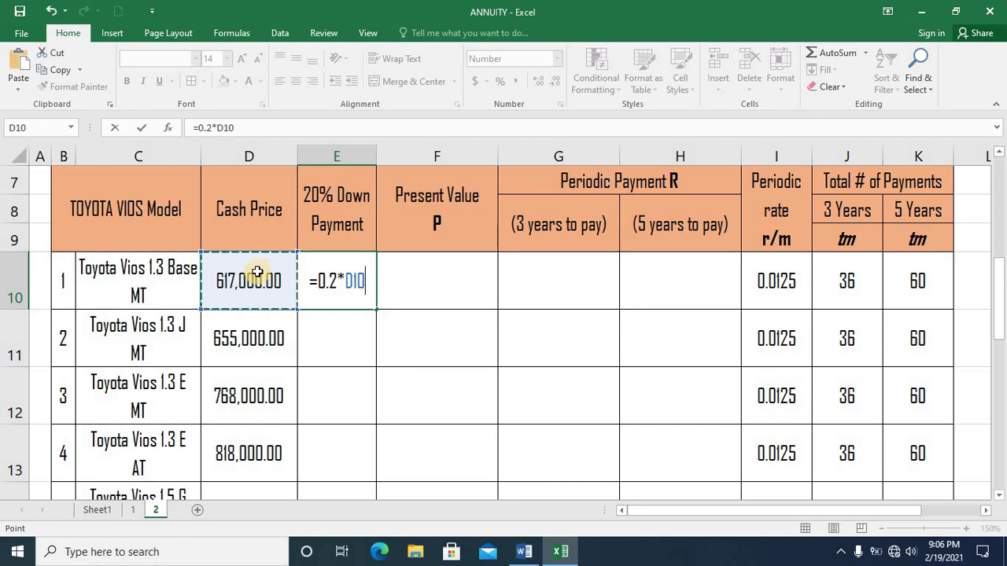
pyautogui.press('Return')
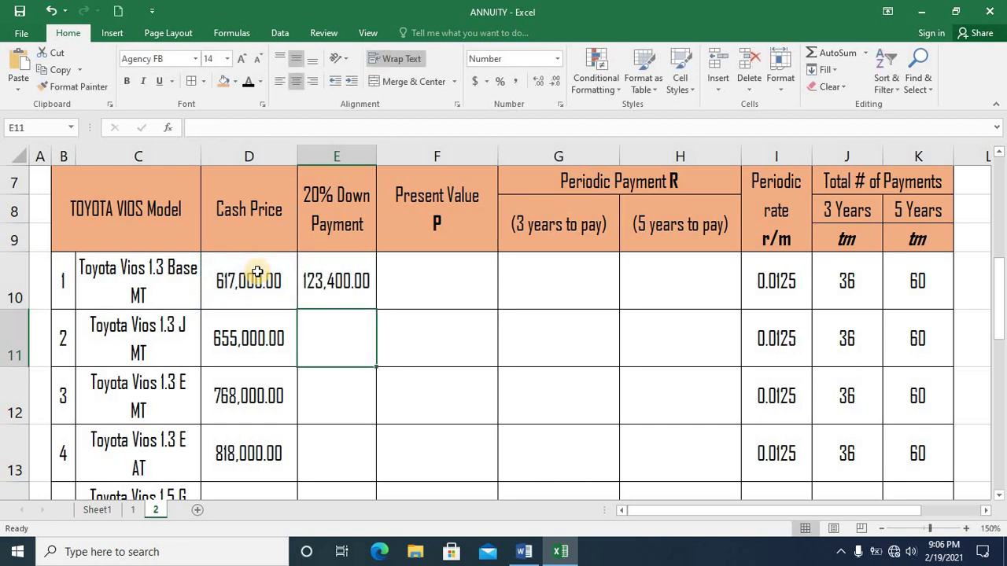
pyautogui.click(340, 297)
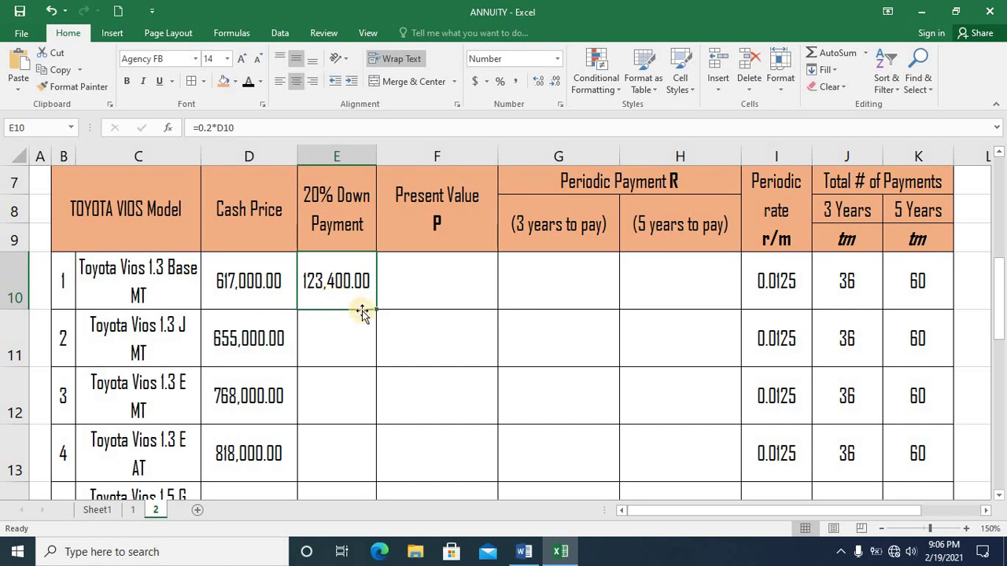
pyautogui.moveTo(376, 312); pyautogui.dragTo(358, 424)
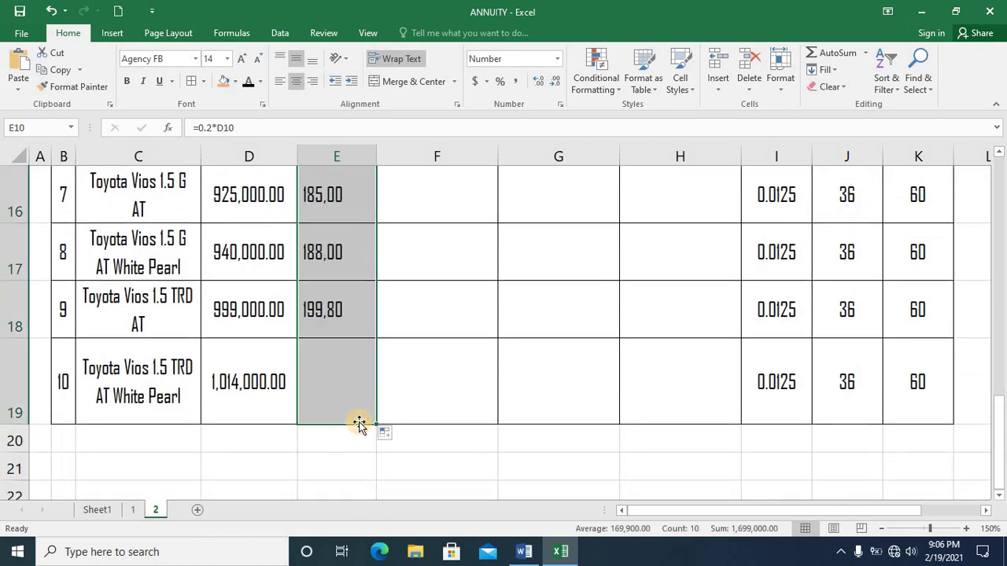
# Examine the tenth model's row, comparing its cash price in D19 with its down payment in E19.
pyautogui.click(341, 399)
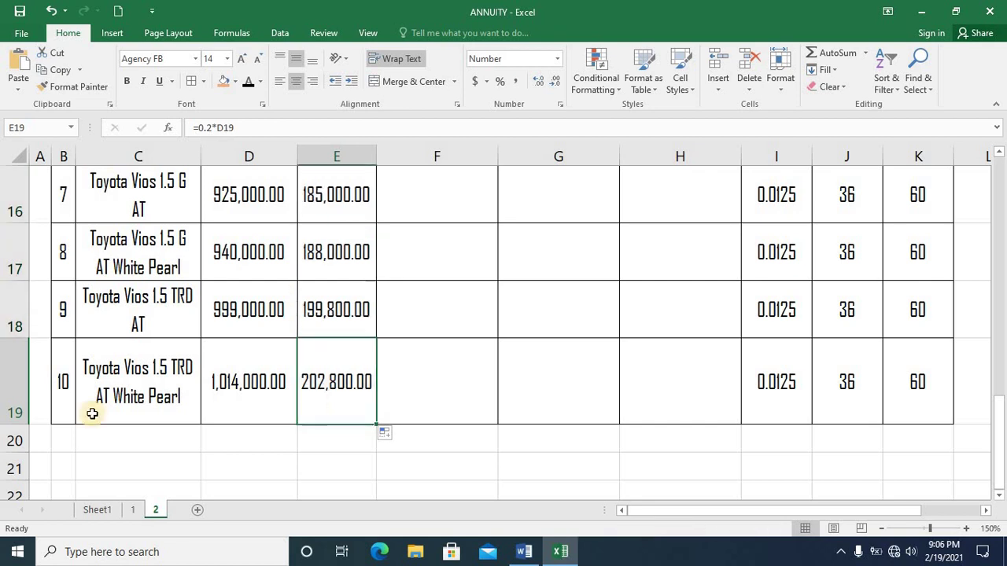
pyautogui.click(4, 378)
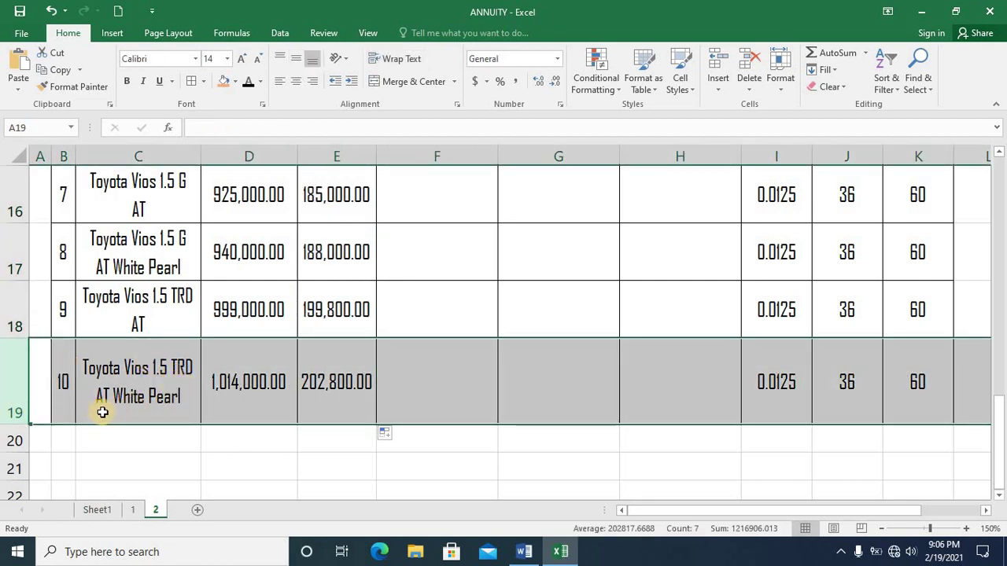
pyautogui.click(257, 399)
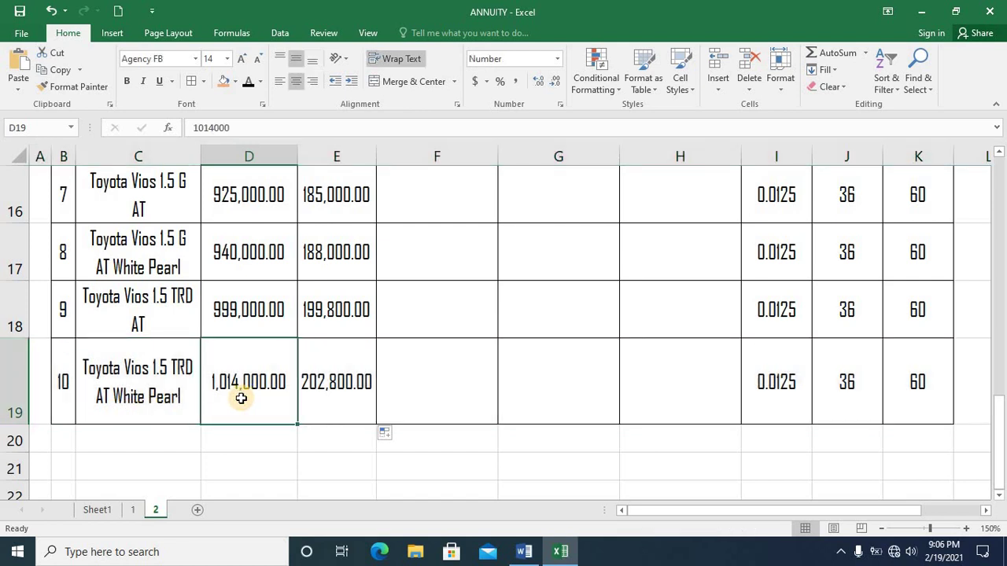
pyautogui.click(333, 403)
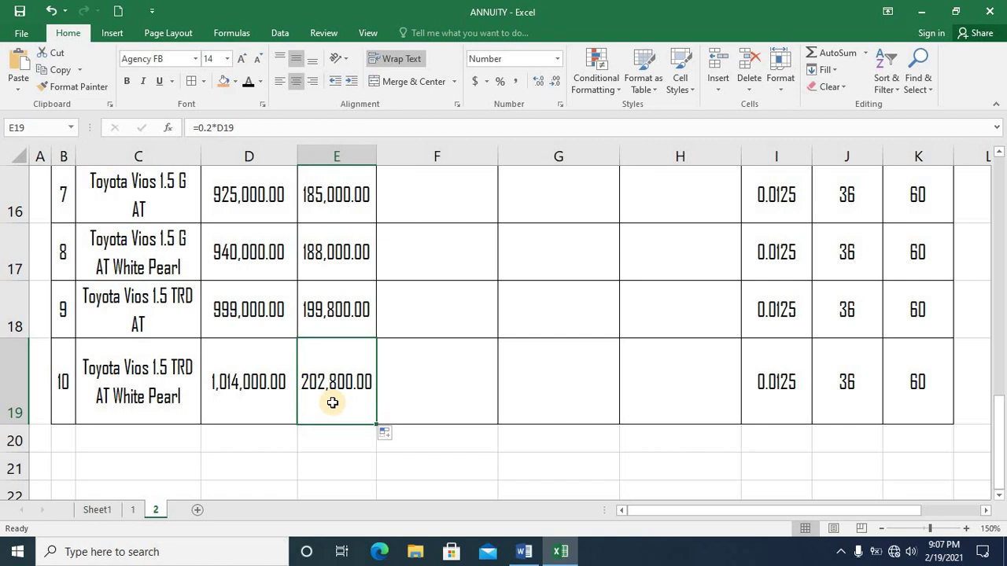
# Calculate the first model's present value P in F10 with =D10-E10 and fill it down to F19.
pyautogui.press('Up')
pyautogui.press('Up')
pyautogui.press('Up')
pyautogui.press('Up')
pyautogui.press('Up')
pyautogui.press('Up')
pyautogui.press('Up')
pyautogui.press('Up')
pyautogui.press('Up')
pyautogui.press('Up')
pyautogui.press('Up')
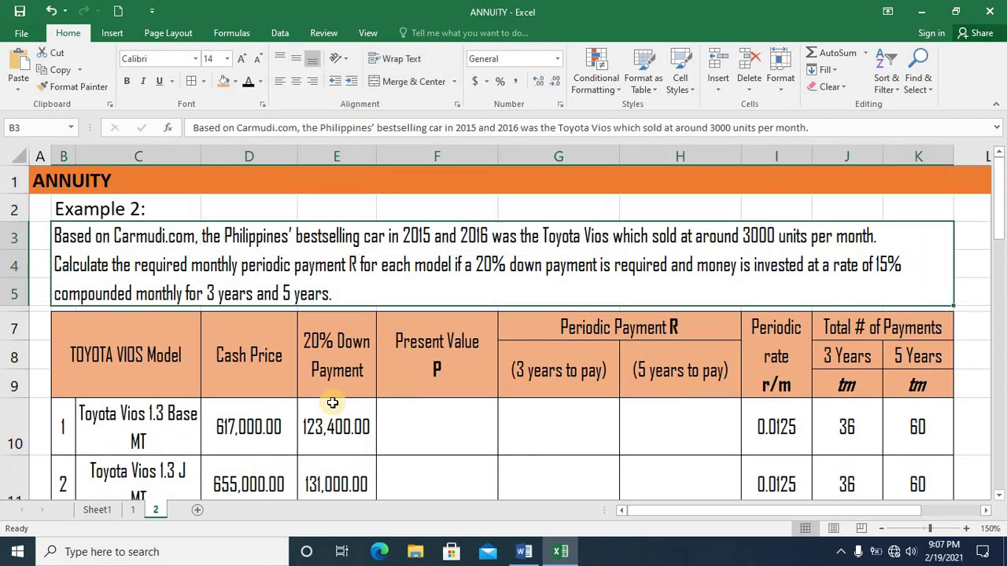
pyautogui.press('Down')
pyautogui.press('Down')
pyautogui.press('Right')
pyautogui.press('Down')
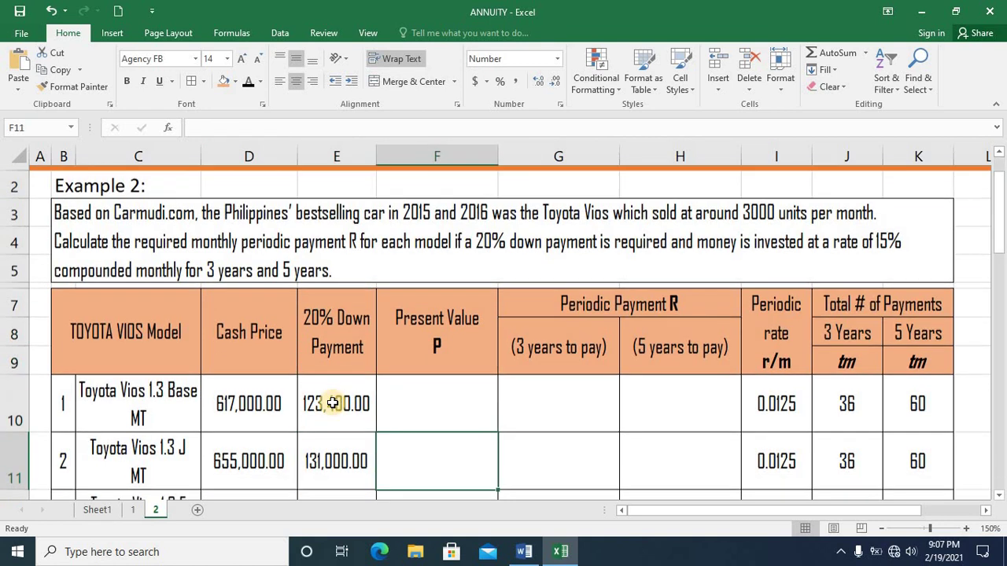
pyautogui.press('Up')
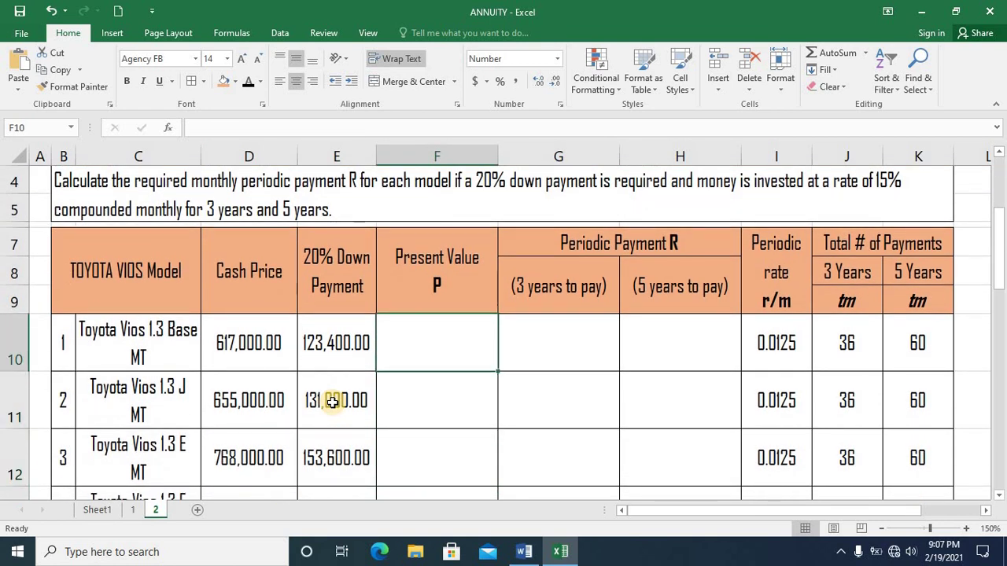
pyautogui.doubleClick(385, 323)
pyautogui.write('=')
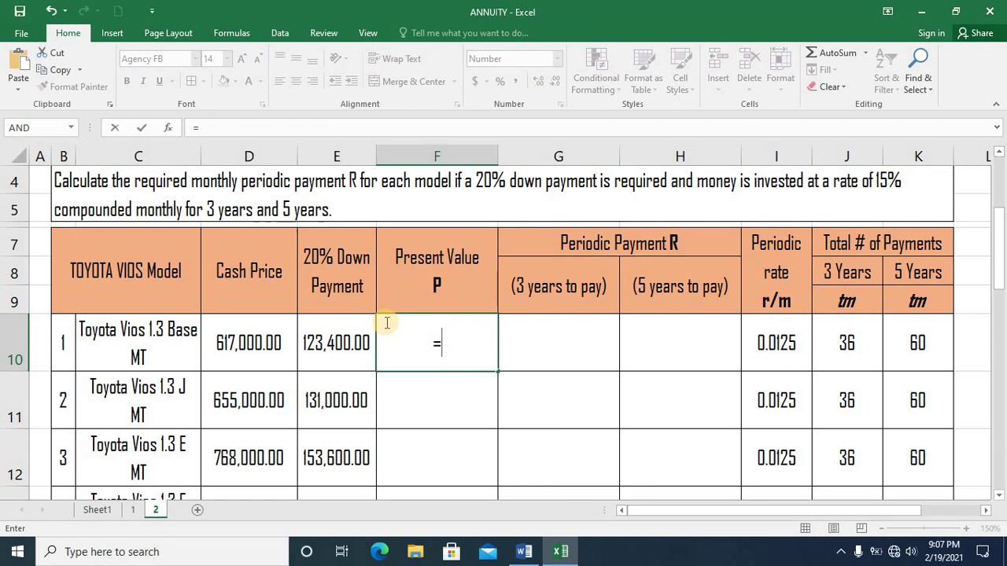
pyautogui.click(234, 347)
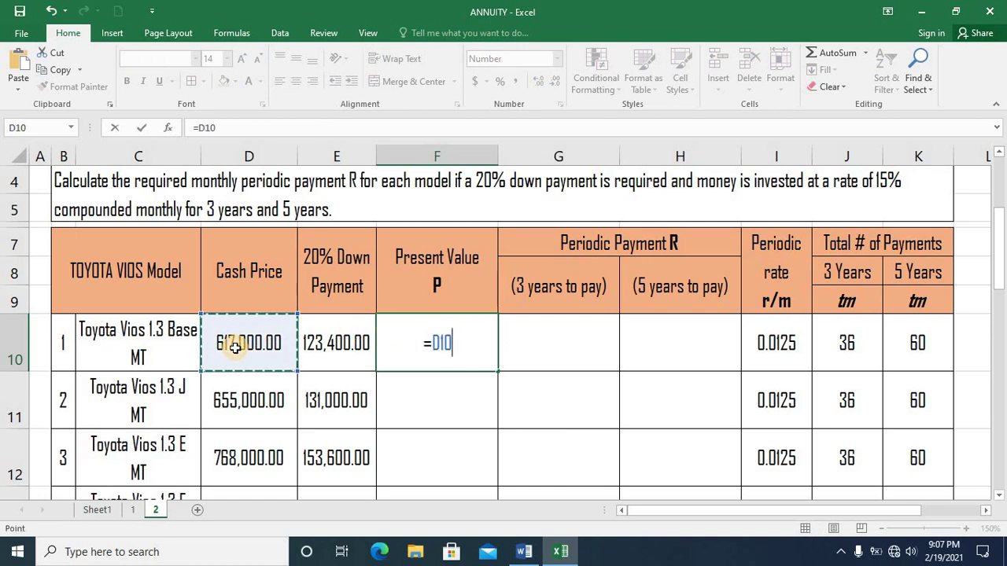
pyautogui.write('-')
pyautogui.click(335, 344)
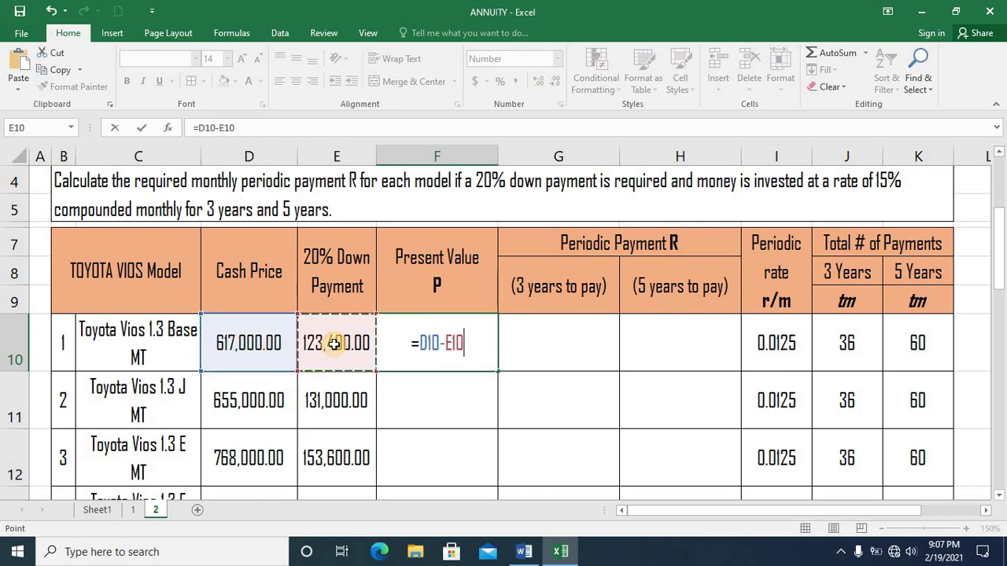
pyautogui.press('Return')
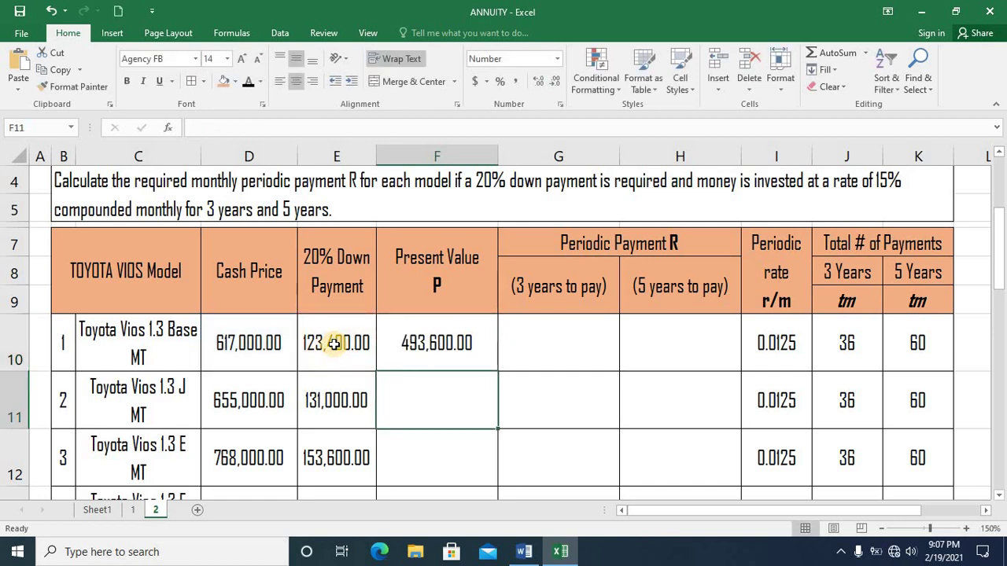
pyautogui.press('Up')
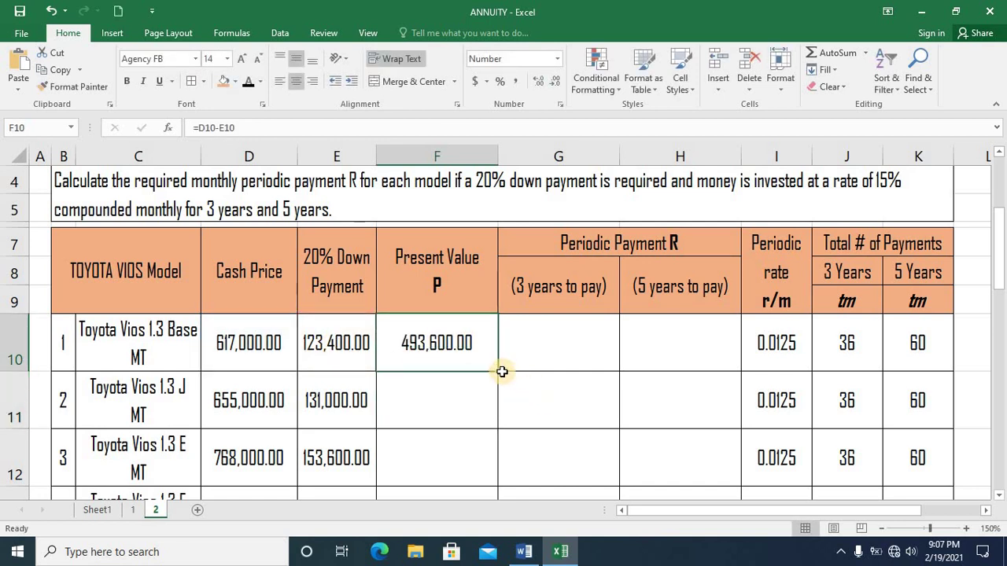
pyautogui.moveTo(500, 374); pyautogui.dragTo(477, 437)
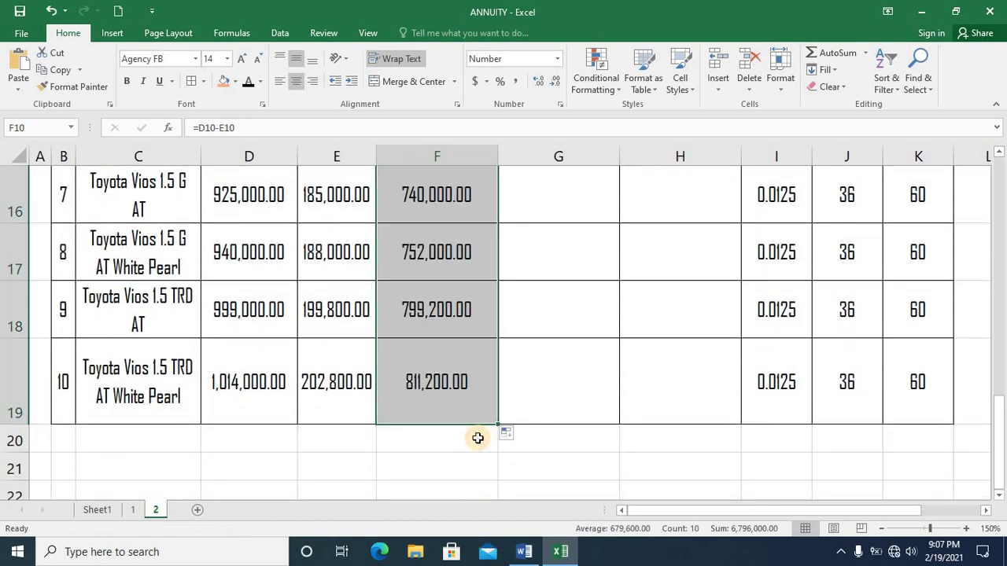
# Begin the first model's 3-year periodic payment formula in G10 as =(F10*I10)/(), multiplying present value by periodic rate in the numerator.
pyautogui.click(580, 373)
pyautogui.press('Up')
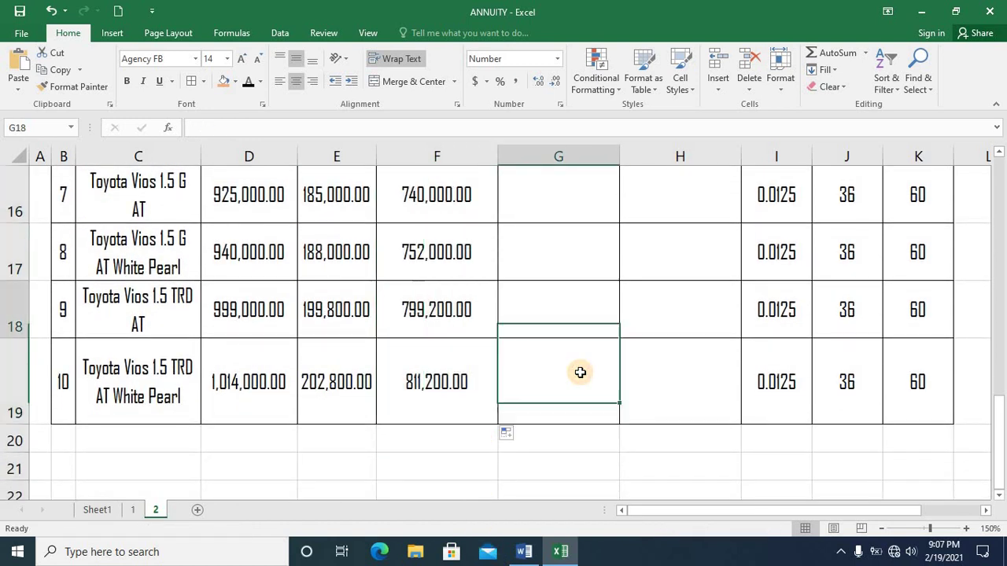
pyautogui.press('Up')
pyautogui.press('Up')
pyautogui.press('Up')
pyautogui.press('Up')
pyautogui.press('Up')
pyautogui.press('Up')
pyautogui.press('Up')
pyautogui.press('Up')
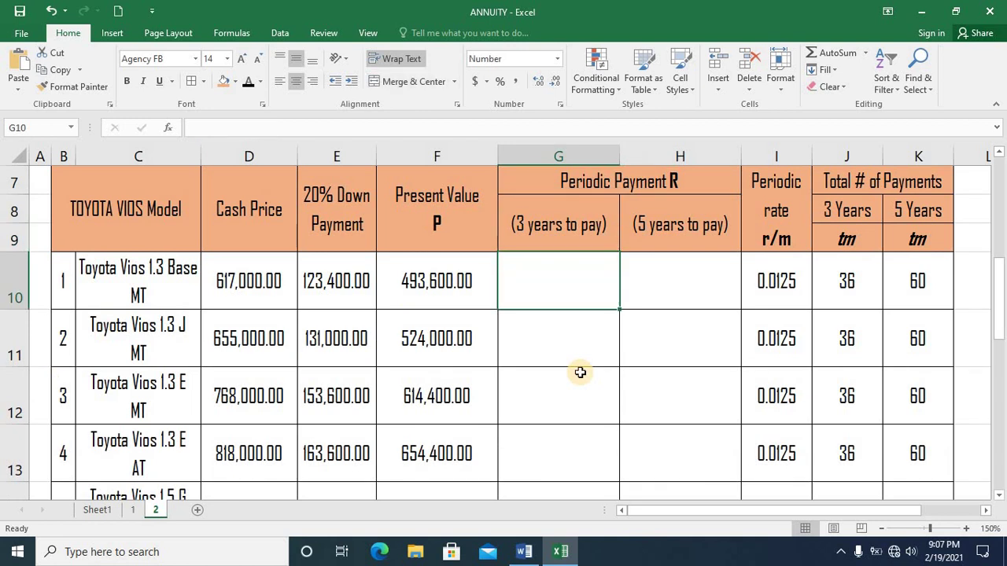
pyautogui.press('Up')
pyautogui.press('Up')
pyautogui.press('Up')
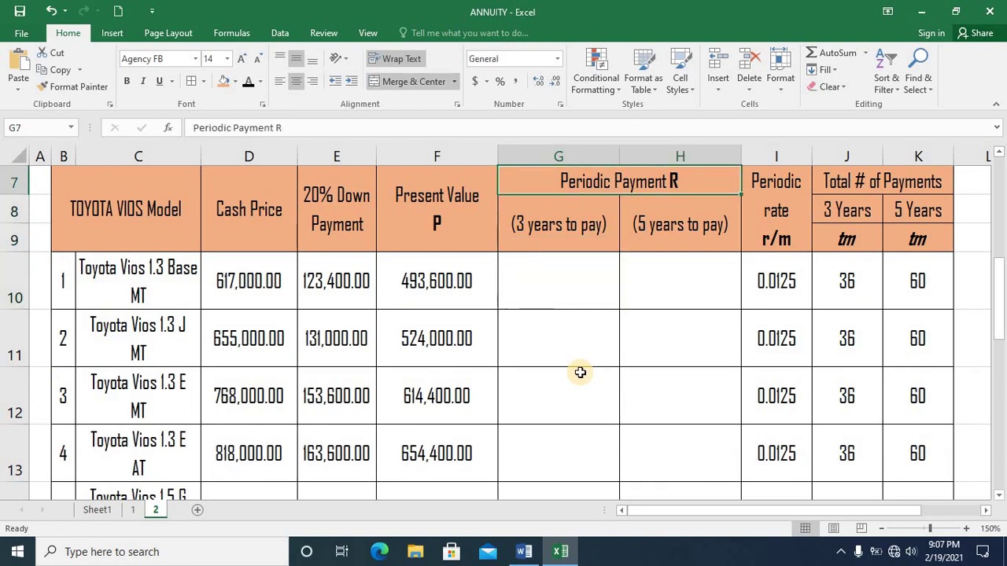
pyautogui.press('Down')
pyautogui.press('Down')
pyautogui.press('Down')
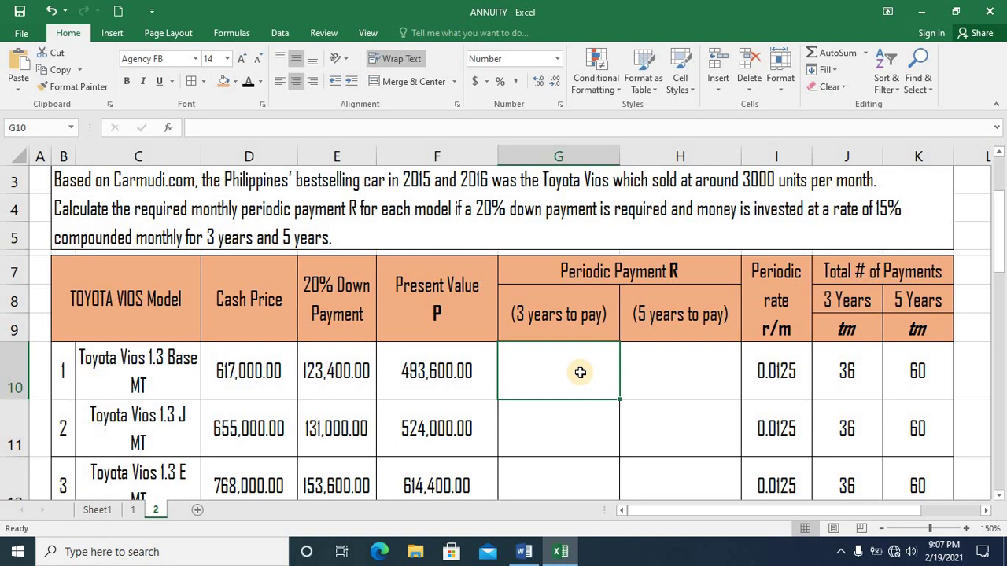
pyautogui.click(550, 324)
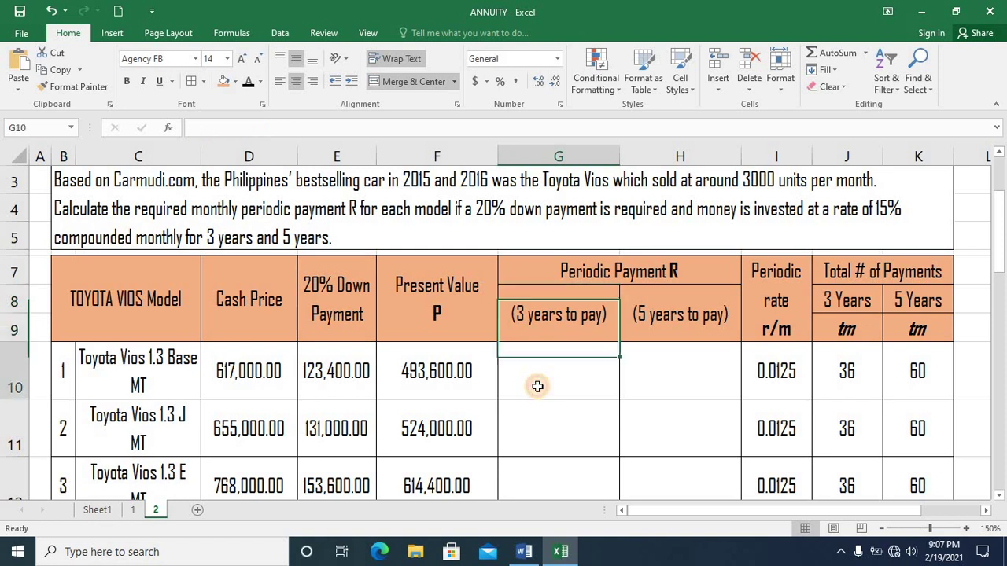
pyautogui.click(537, 386)
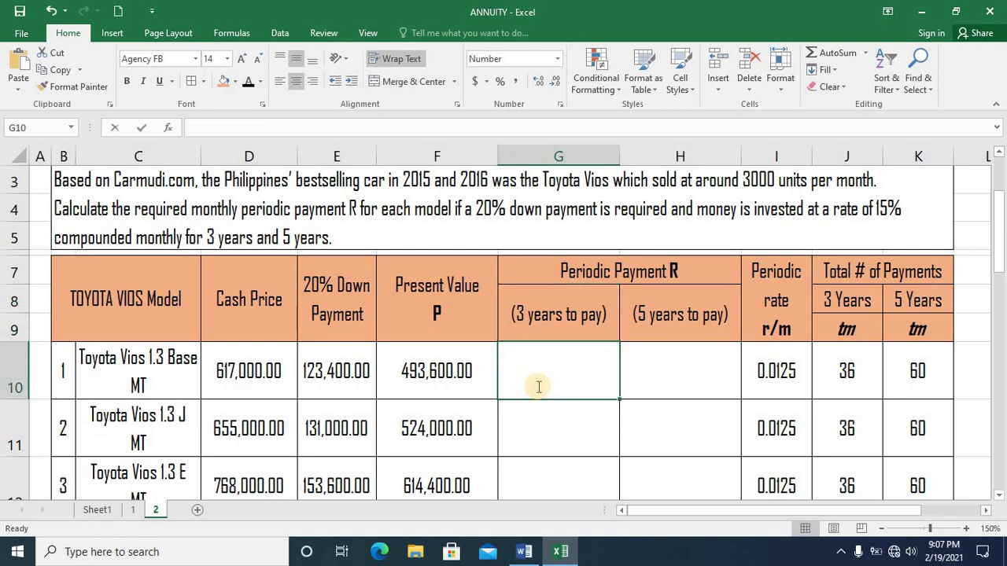
pyautogui.write('=')
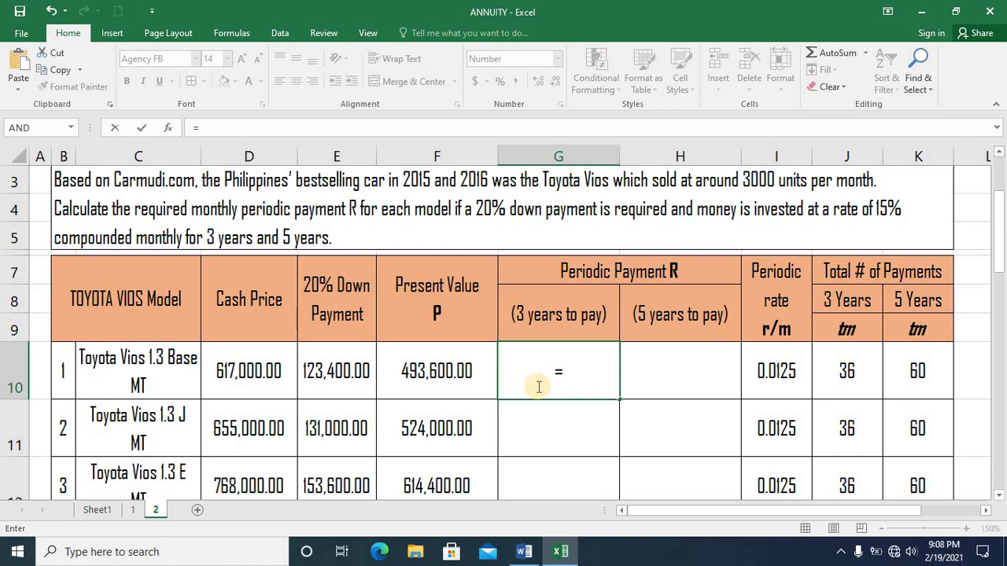
pyautogui.write('()/()')
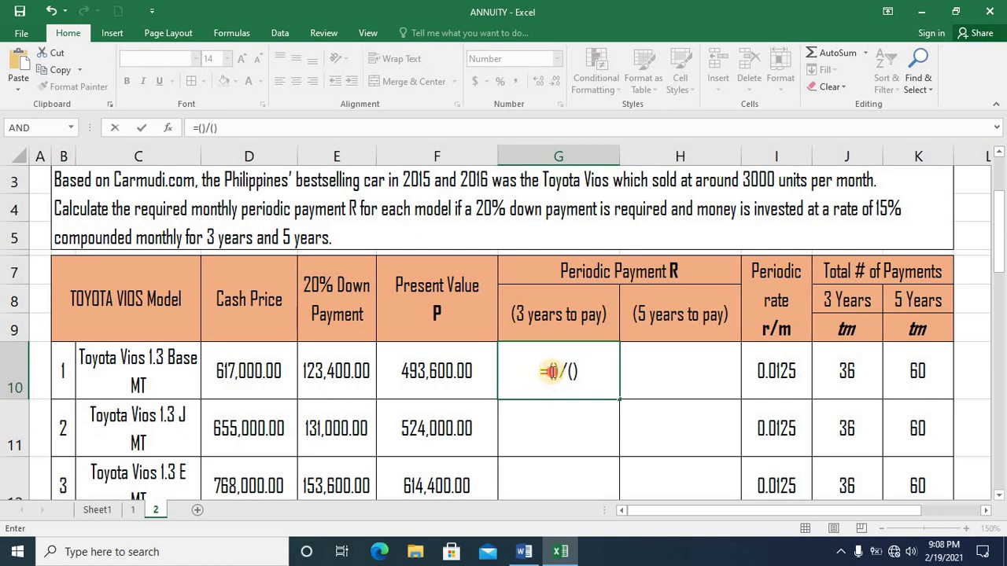
pyautogui.click(552, 370)
pyautogui.click(464, 370)
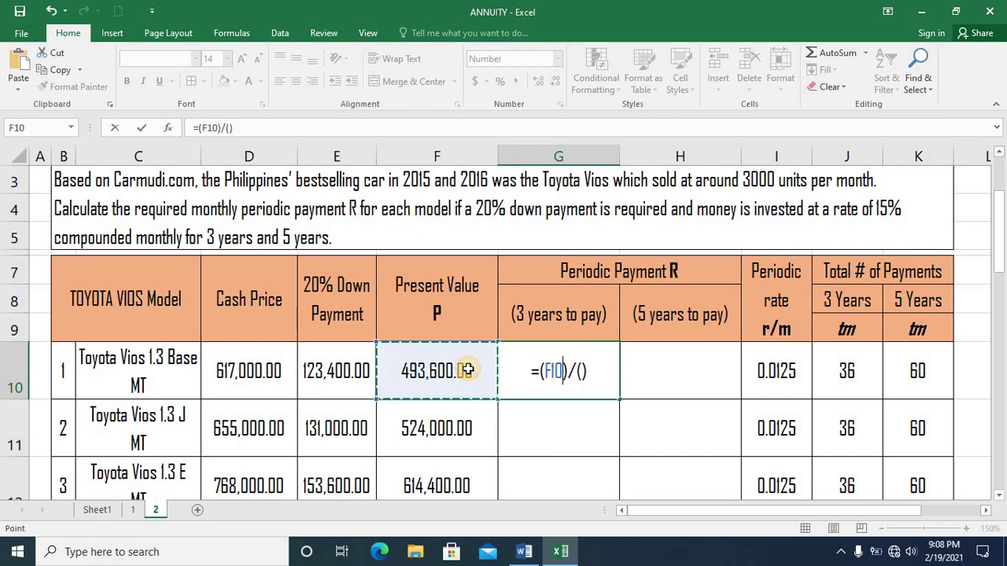
pyautogui.write('*')
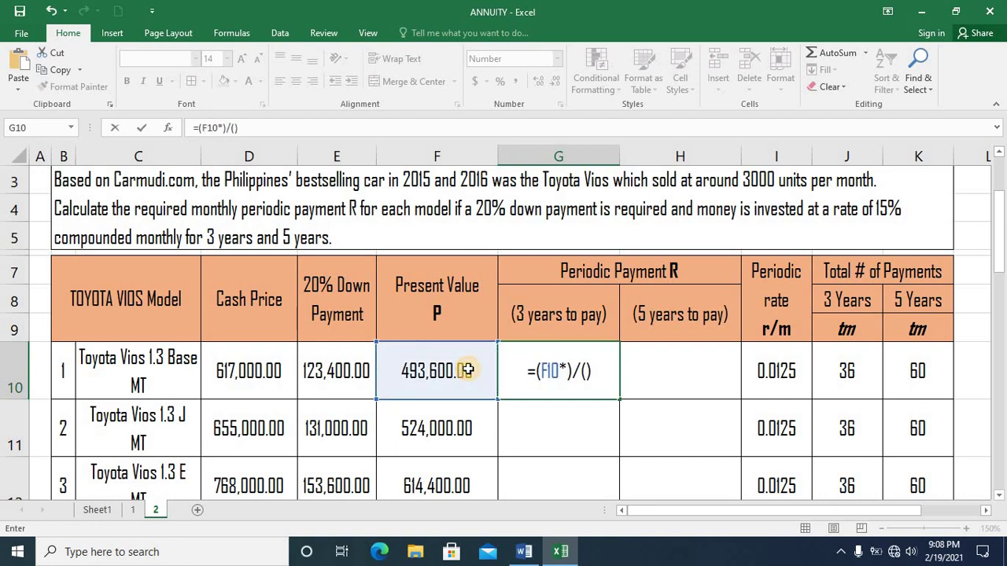
pyautogui.click(779, 370)
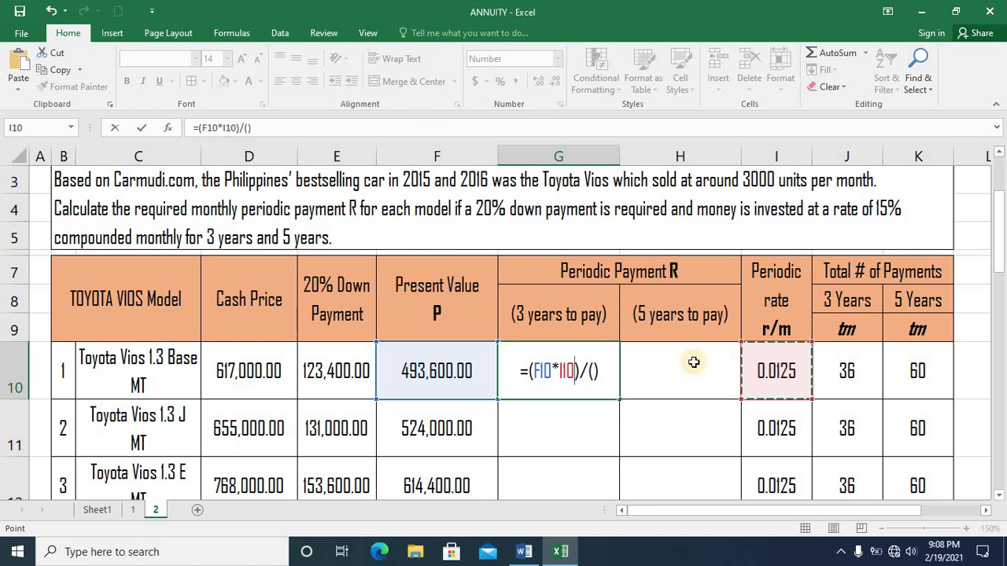
# Complete the denominator of the G10 formula so that it reads =(F10*I10)/(1-(1+I10)^(-K10)).
pyautogui.click(593, 372)
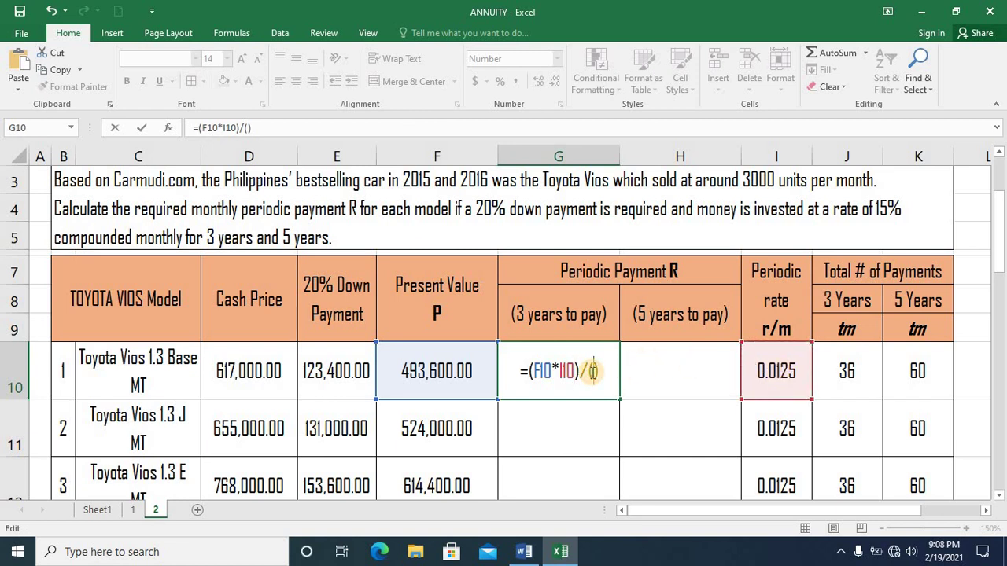
pyautogui.write('1-')
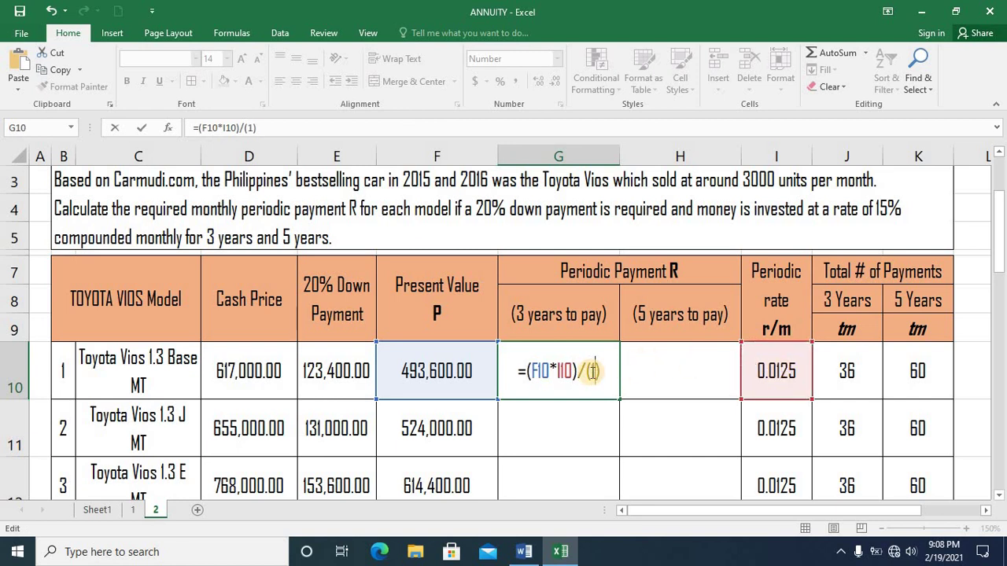
pyautogui.write('()')
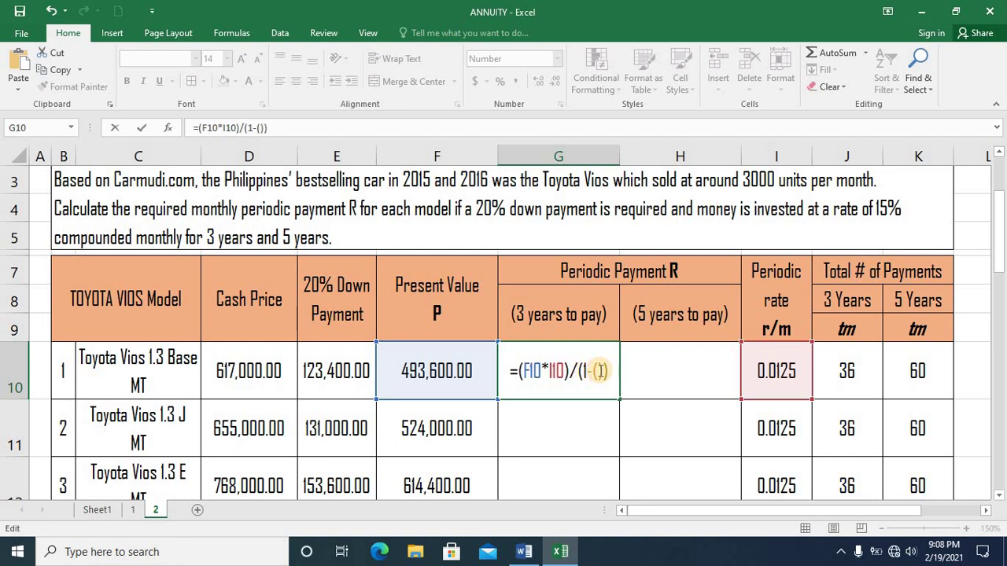
pyautogui.write('1')
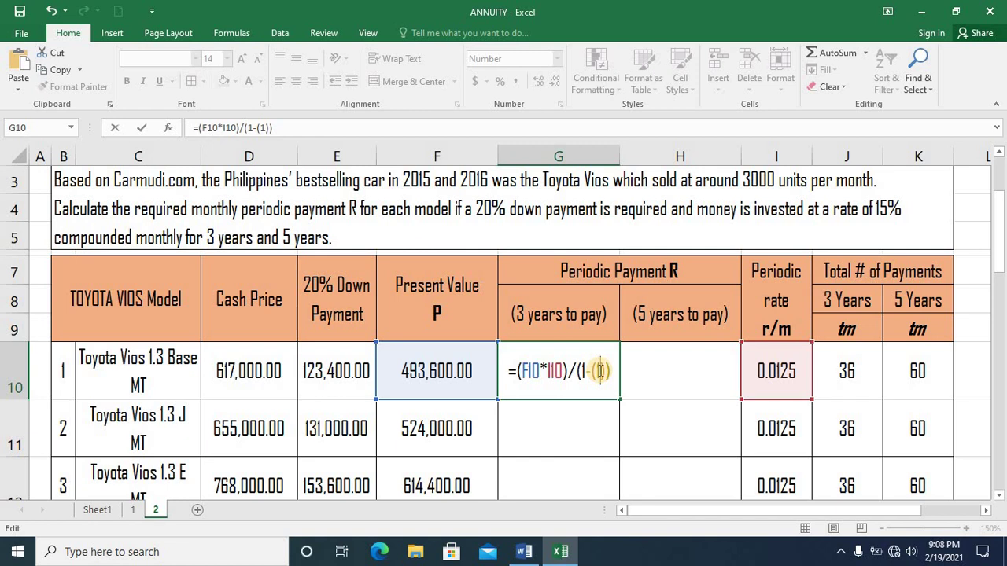
pyautogui.write('+')
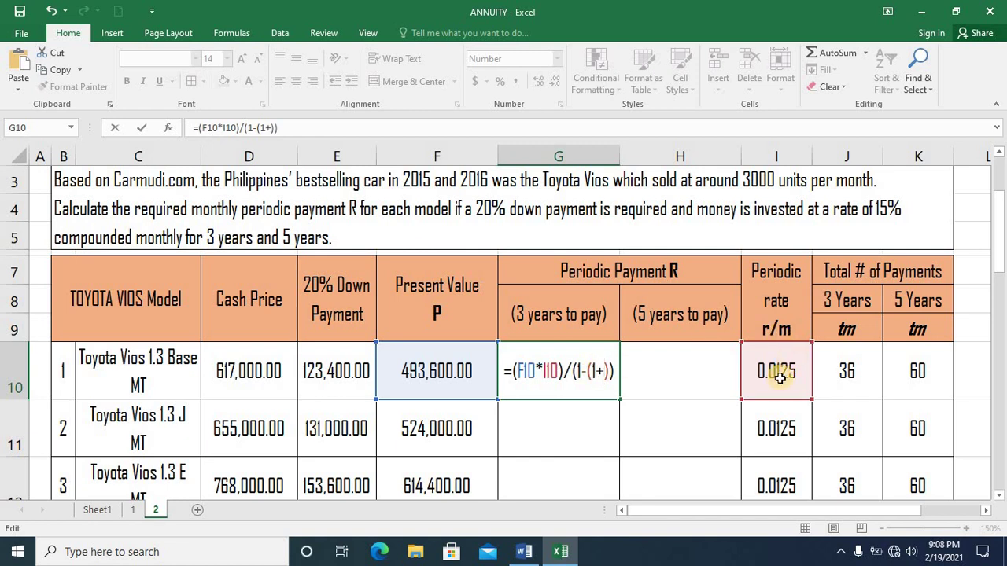
pyautogui.click(779, 377)
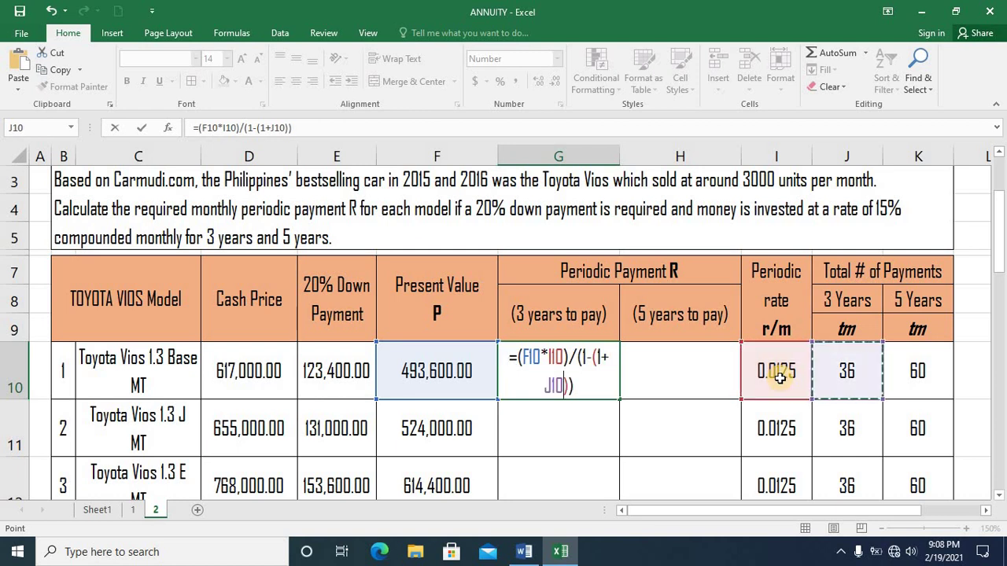
pyautogui.press('Right')
pyautogui.press('Left')
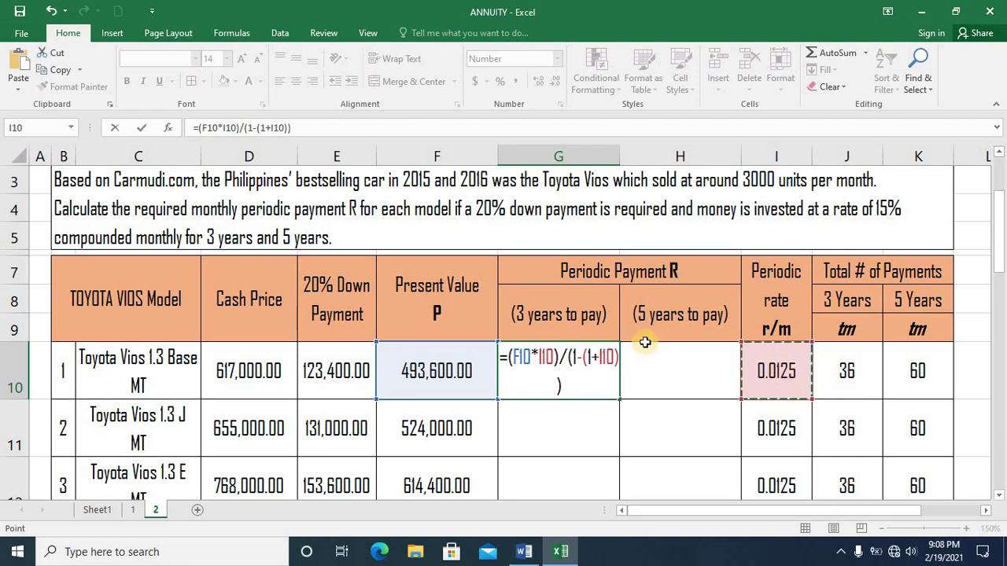
pyautogui.click(288, 127)
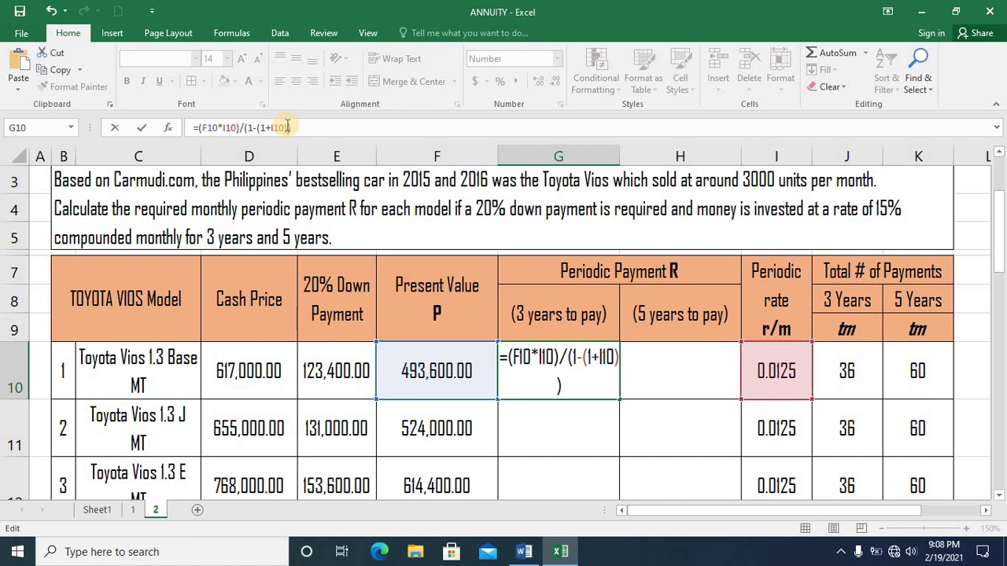
pyautogui.write('^')
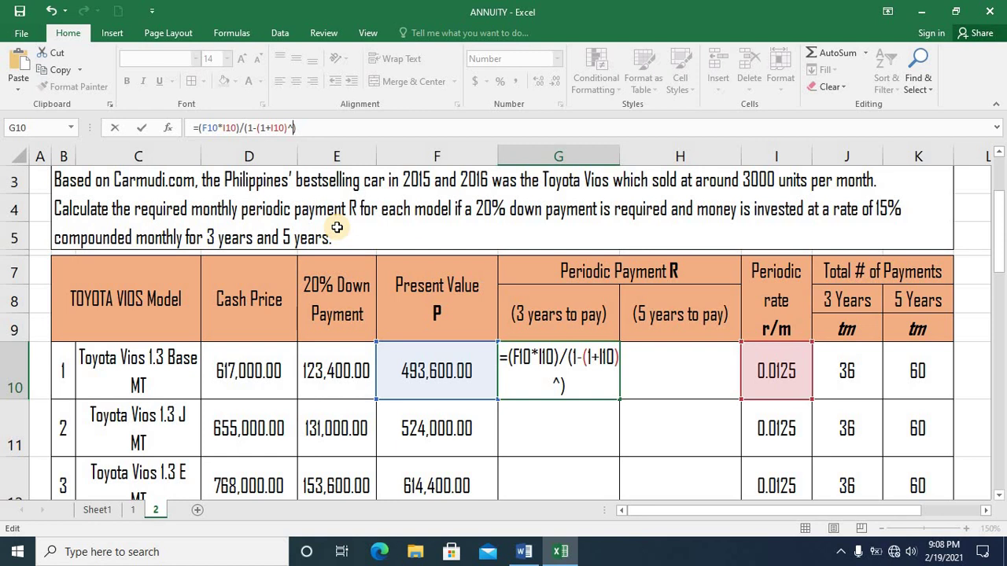
pyautogui.write('()')
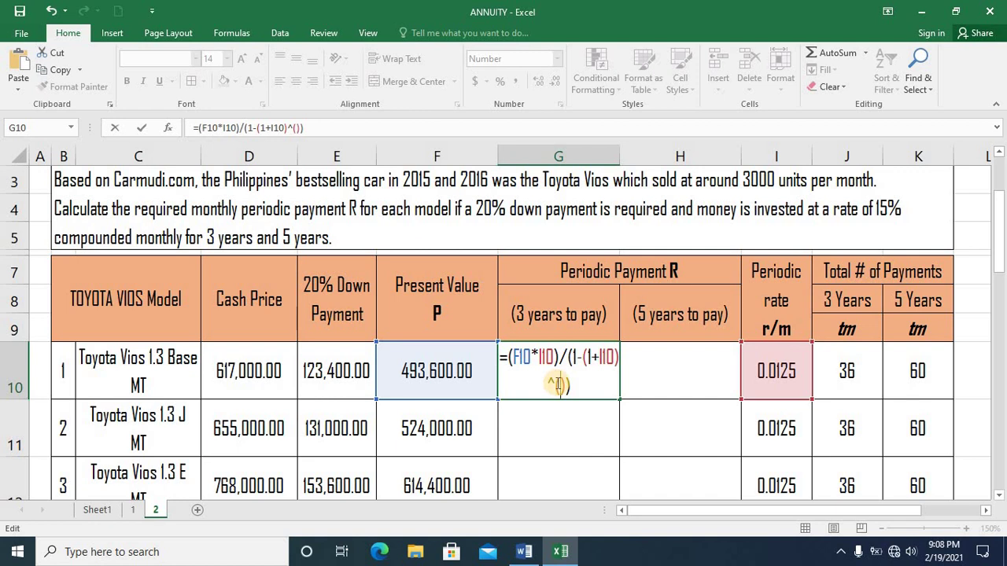
pyautogui.write('-')
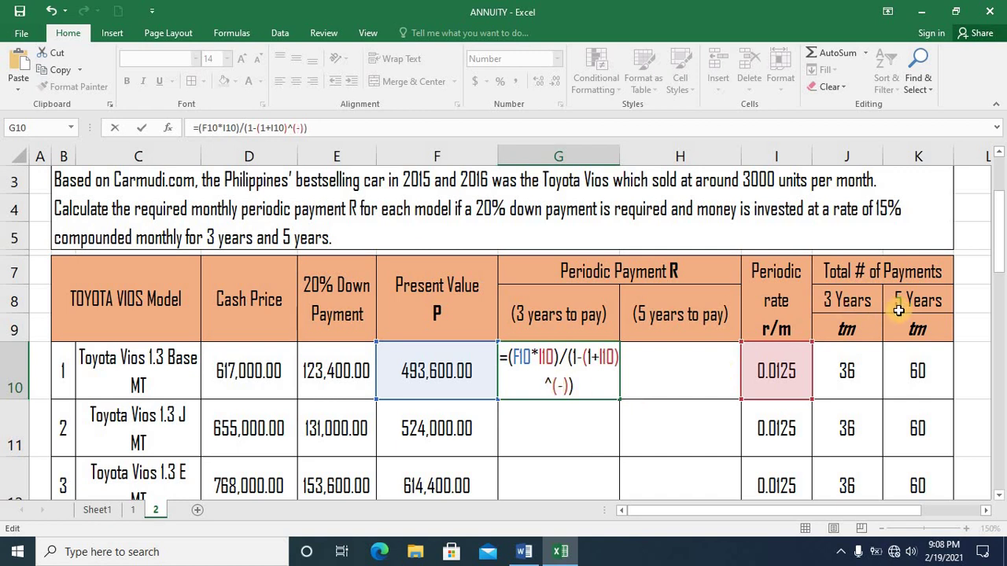
pyautogui.click(938, 375)
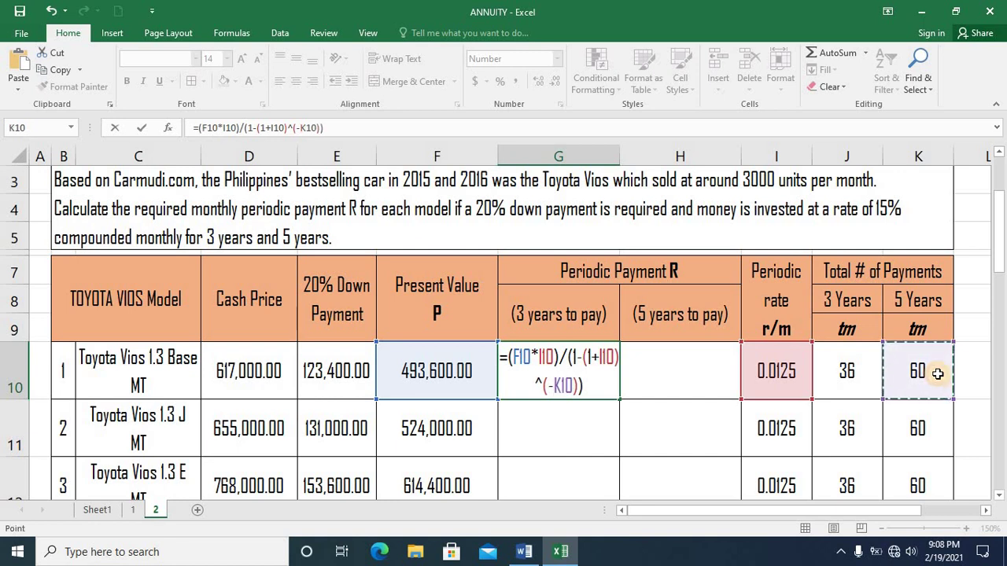
pyautogui.press('Return')
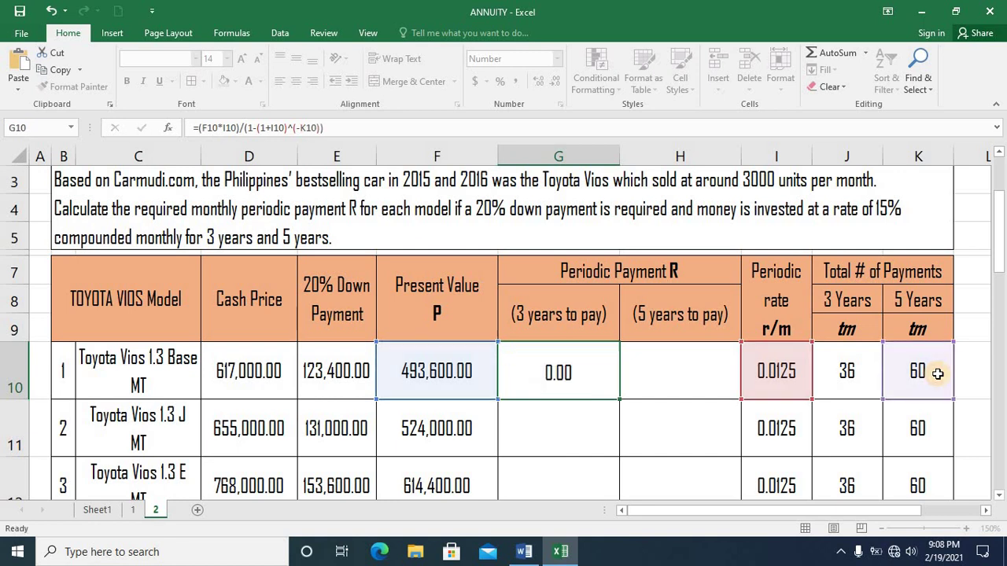
# Fill the 3-year periodic payment formula from G10 down to G19 and inspect the copied formula in G19.
pyautogui.press('Up')
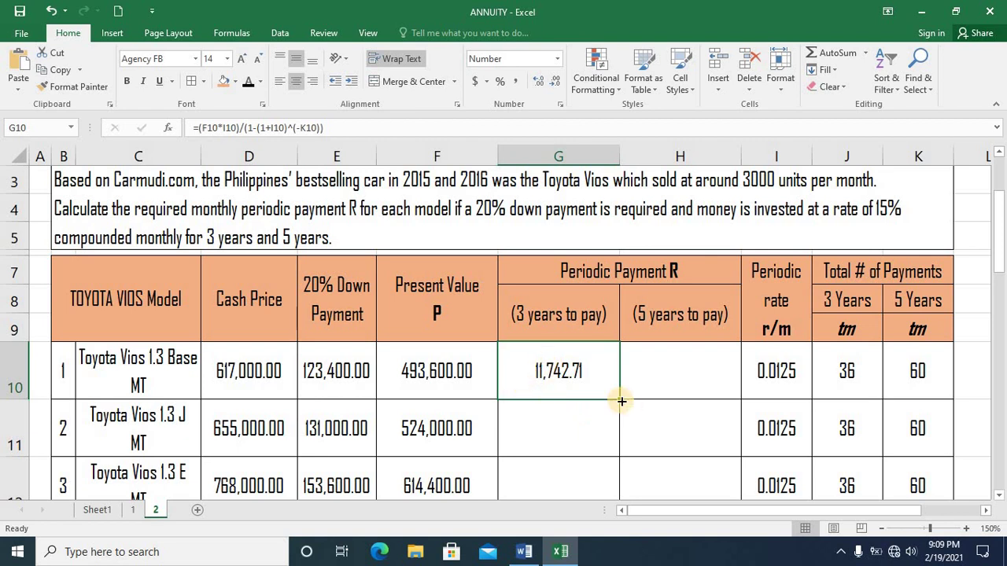
pyautogui.moveTo(622, 401); pyautogui.dragTo(607, 419)
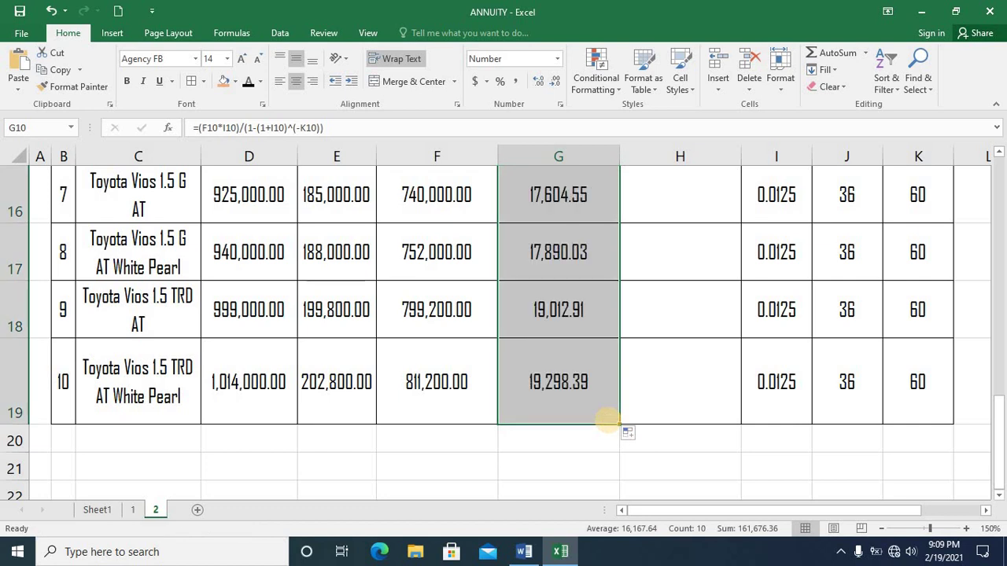
pyautogui.click(569, 393)
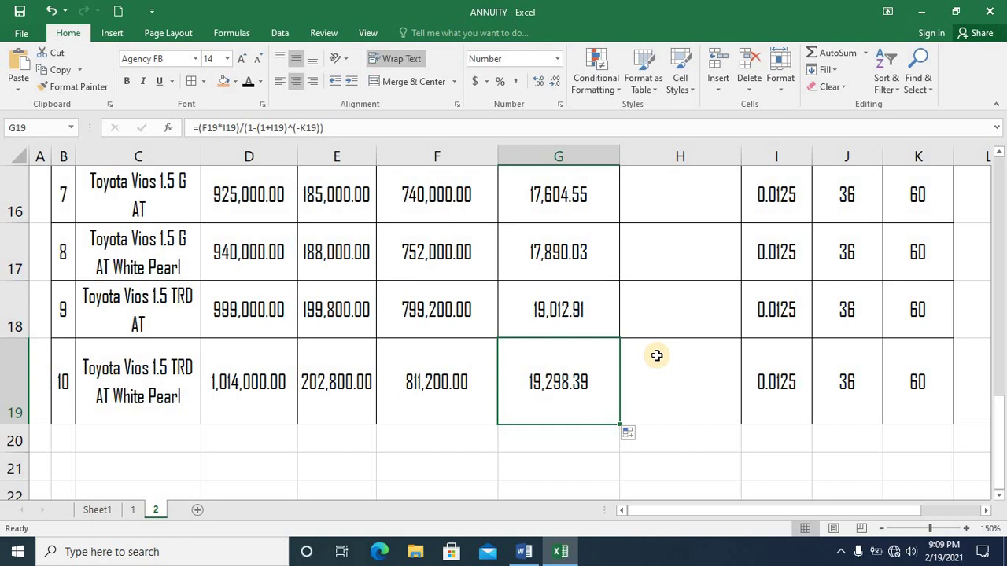
# Begin the first model's 5-year periodic payment formula in H10 as =(F10*I10)/(), multiplying present value by periodic rate in the numerator.
pyautogui.press('Up')
pyautogui.press('Up')
pyautogui.press('Up')
pyautogui.press('Up')
pyautogui.press('Up')
pyautogui.press('Up')
pyautogui.press('Up')
pyautogui.press('Up')
pyautogui.press('Up')
pyautogui.press('Up')
pyautogui.press('Up')
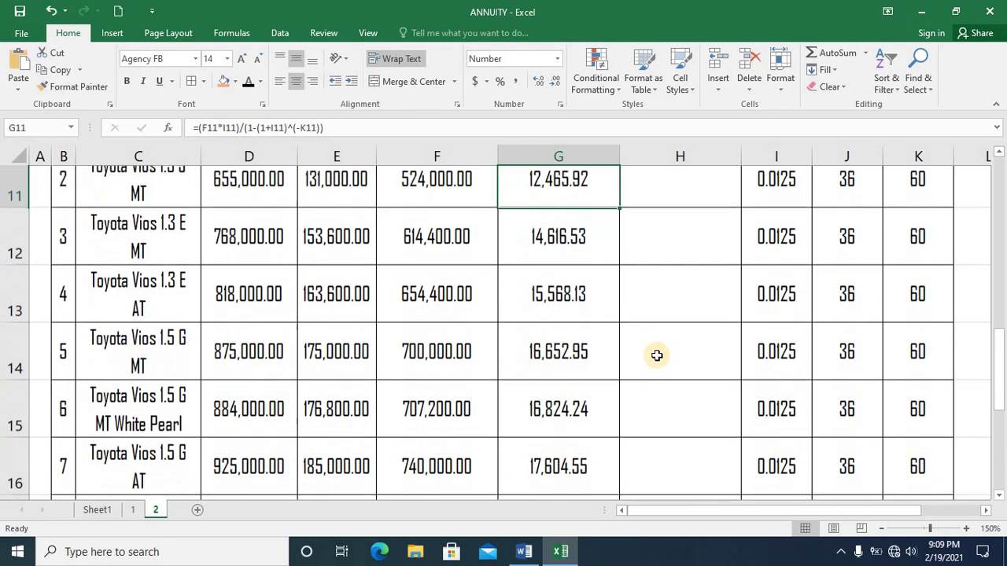
pyautogui.press('Down')
pyautogui.press('Down')
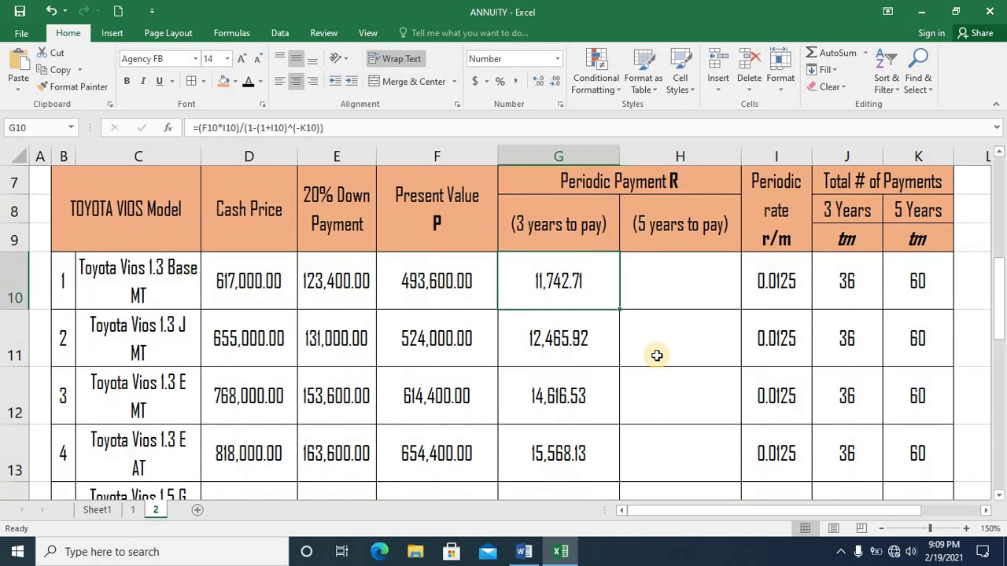
pyautogui.press('Right')
pyautogui.press('Up')
pyautogui.press('Up')
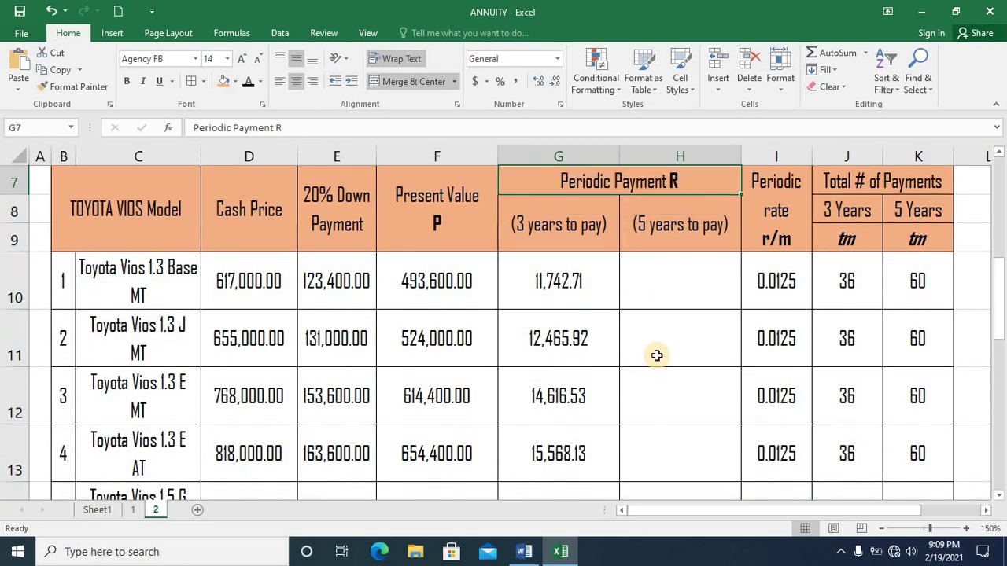
pyautogui.press('Down')
pyautogui.press('Down')
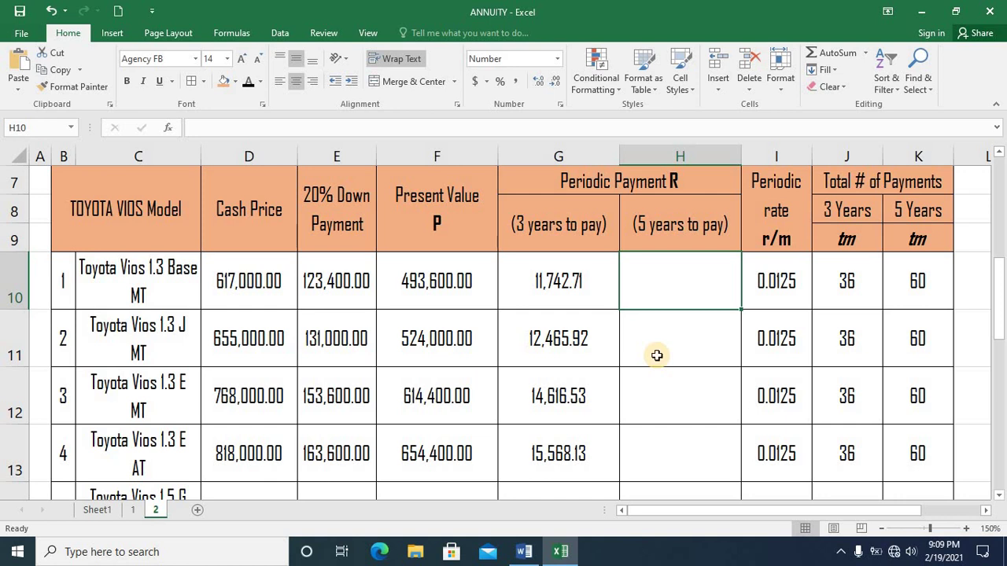
pyautogui.write('=')
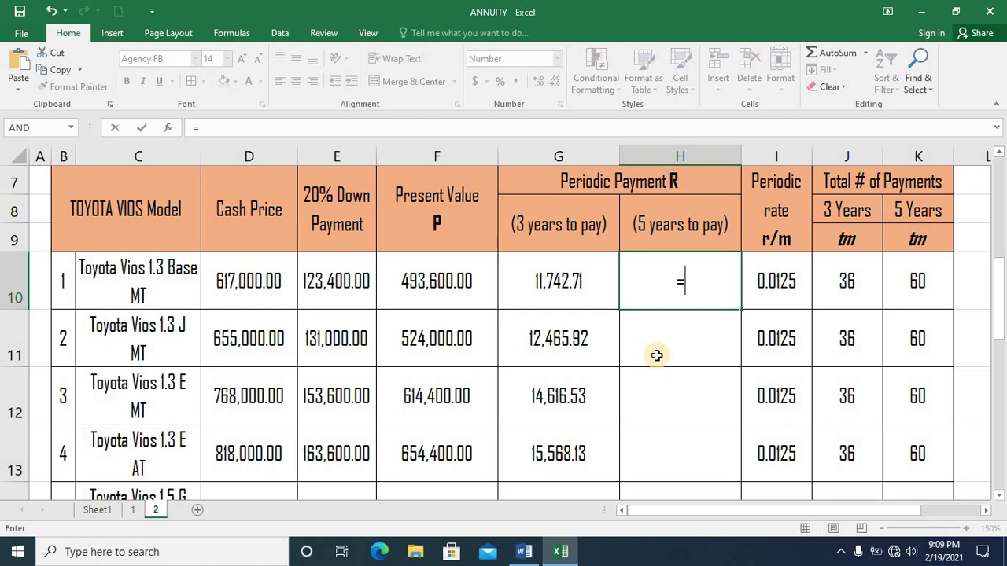
pyautogui.write('()/()')
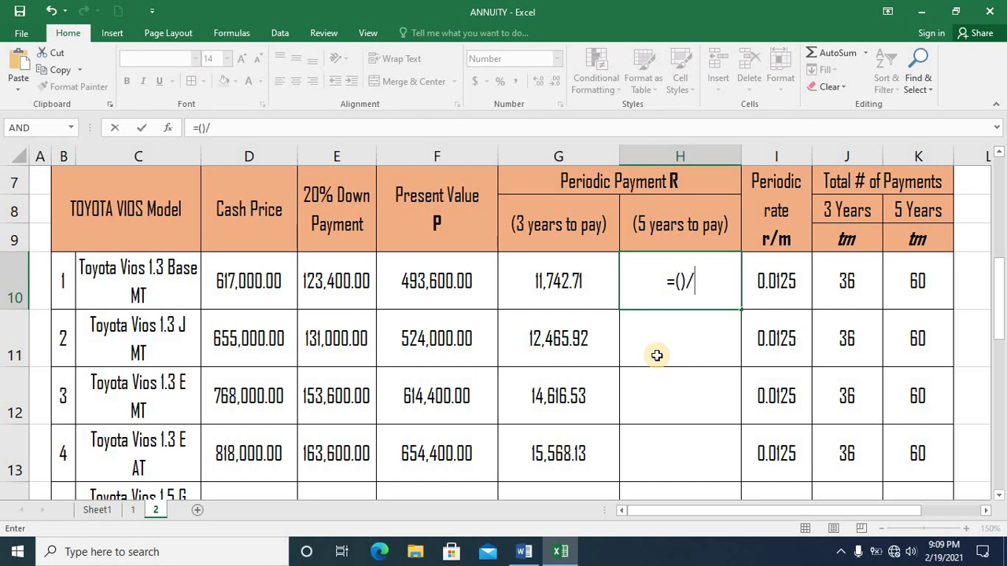
pyautogui.click(674, 280)
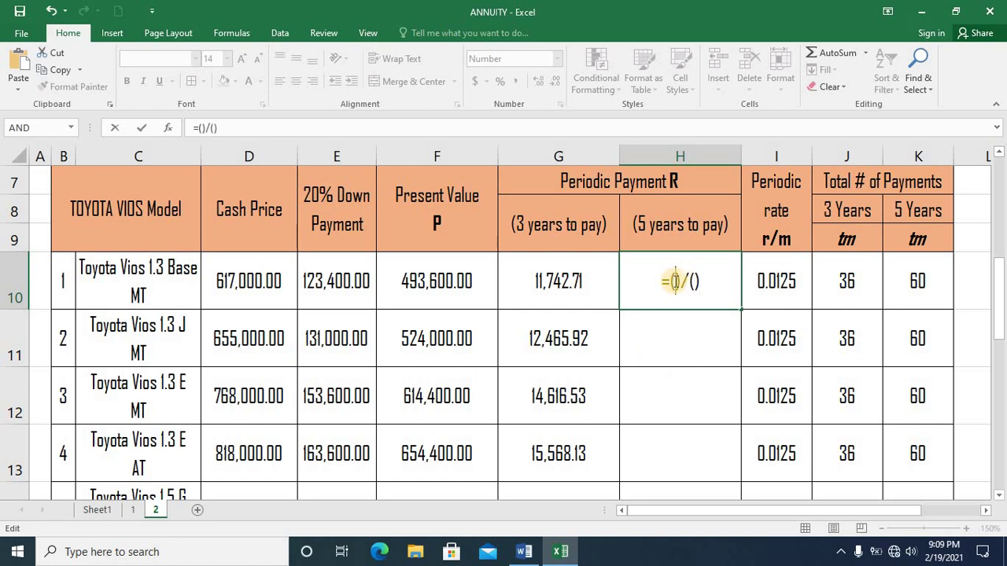
pyautogui.click(413, 288)
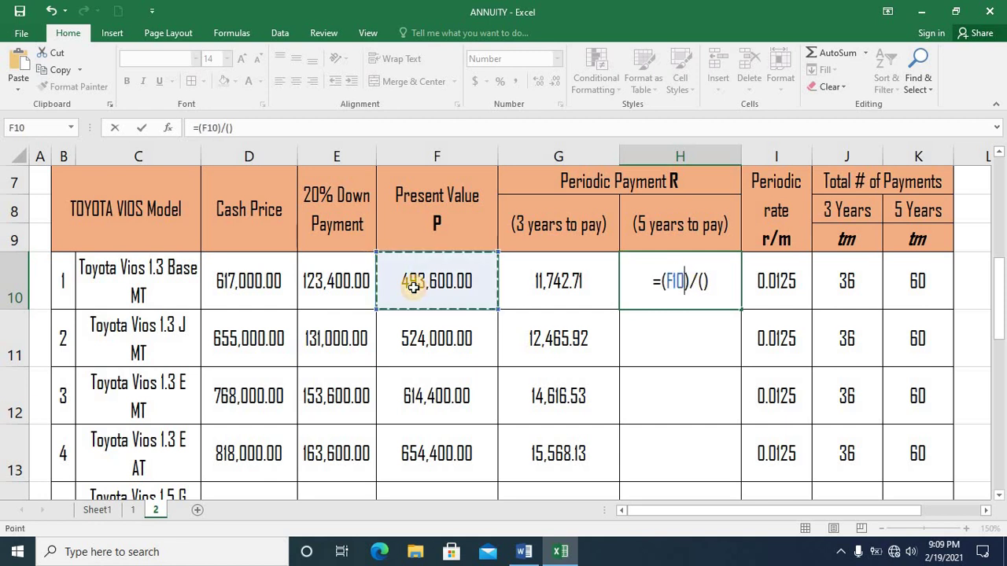
pyautogui.write('*')
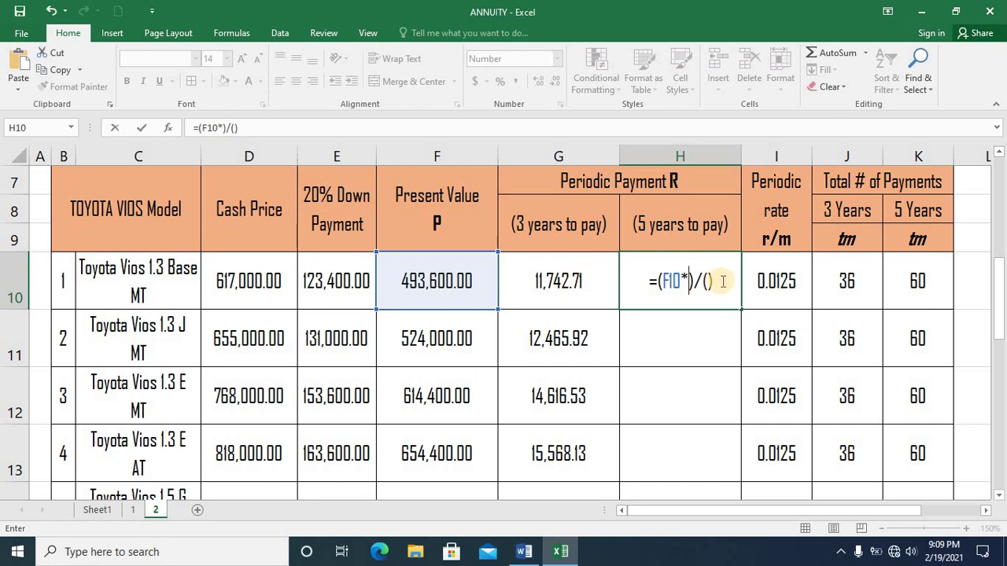
pyautogui.click(777, 281)
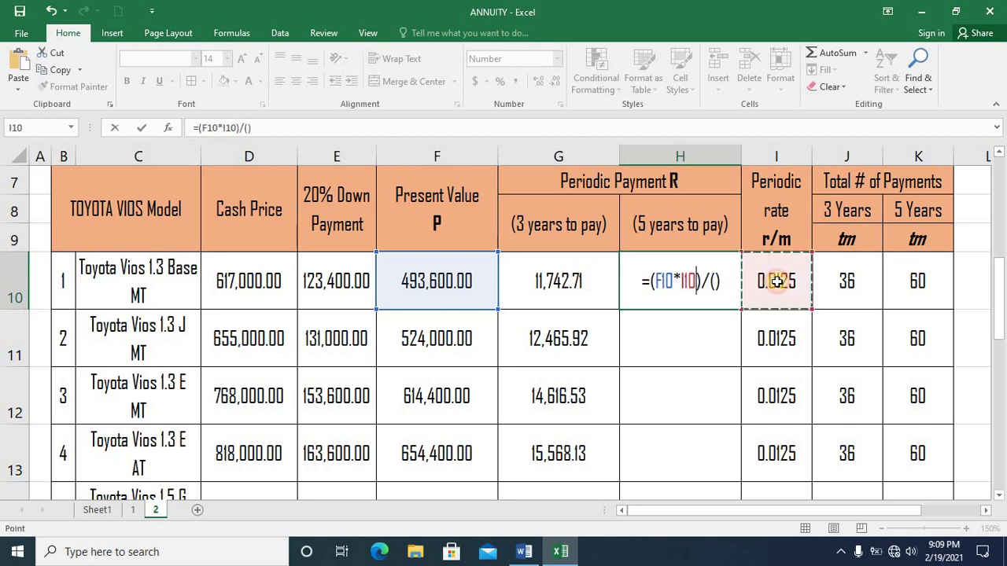
# Add 1-(1+I10) to the denominator of the H10 formula.
pyautogui.click(713, 281)
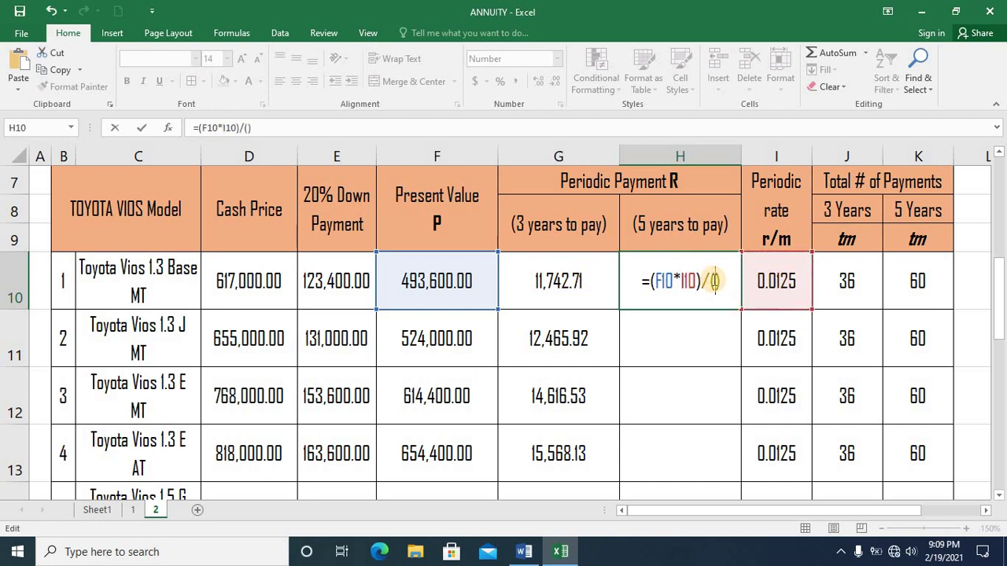
pyautogui.write('1-')
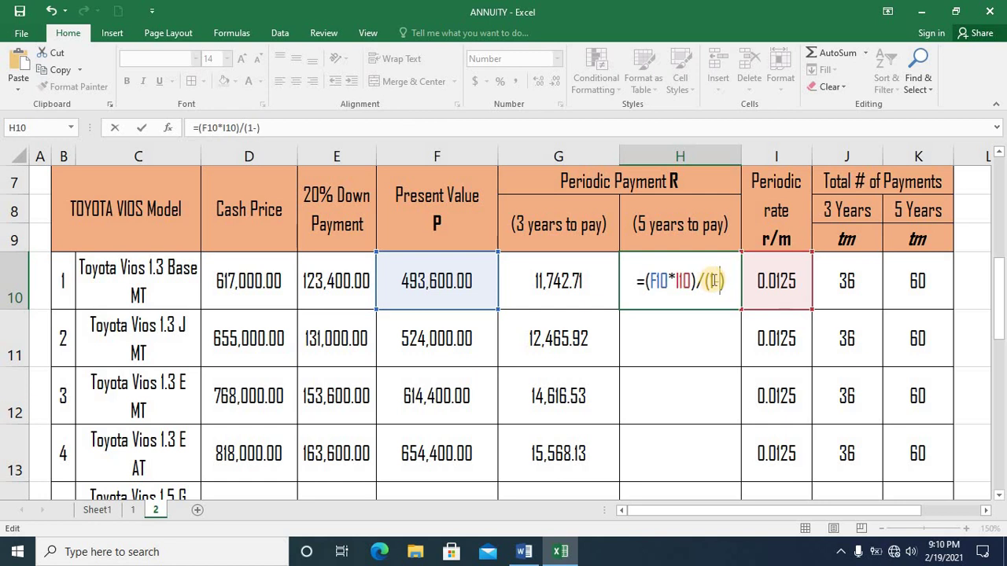
pyautogui.write('()')
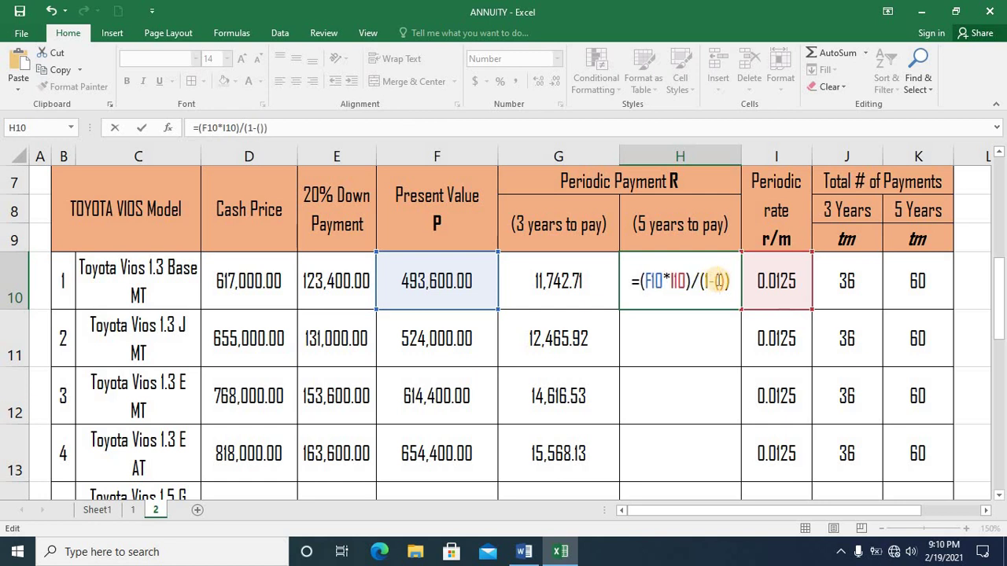
pyautogui.write('1+')
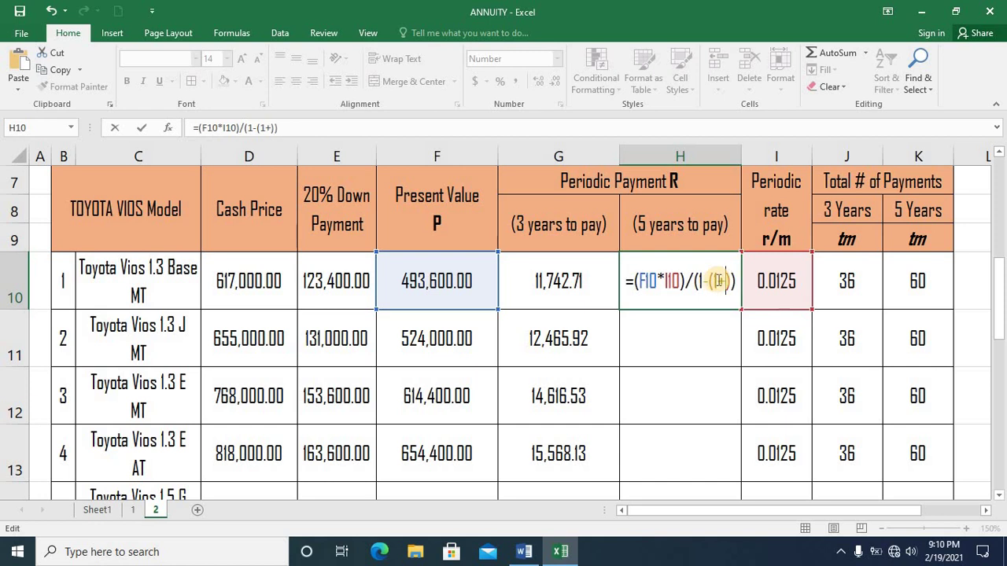
pyautogui.click(764, 281)
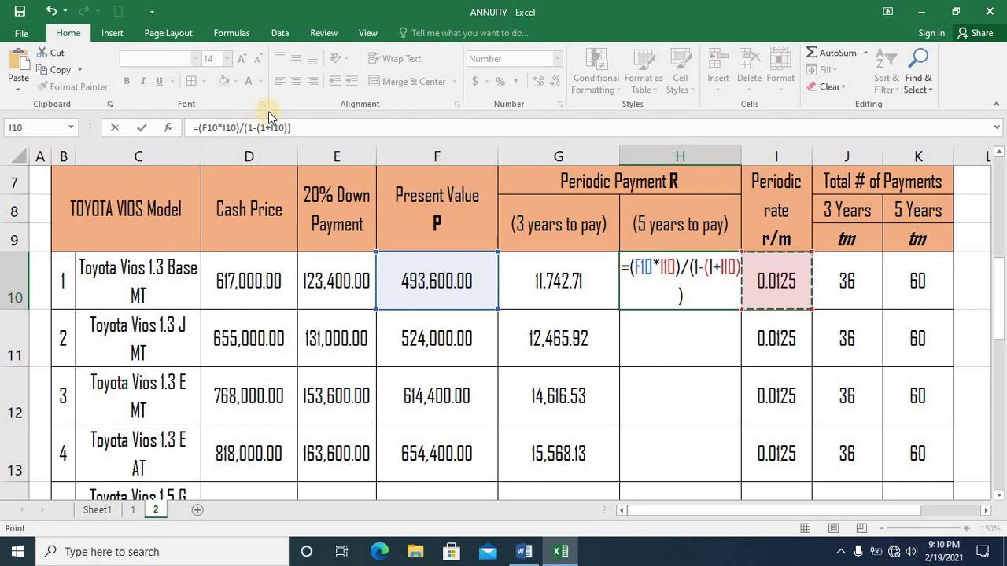
# Raise (1+I10) to the exponent (-K10) and enter the H10 formula as =(F10*I10)/(1-(1+I10)^(-K10)).
pyautogui.click(287, 126)
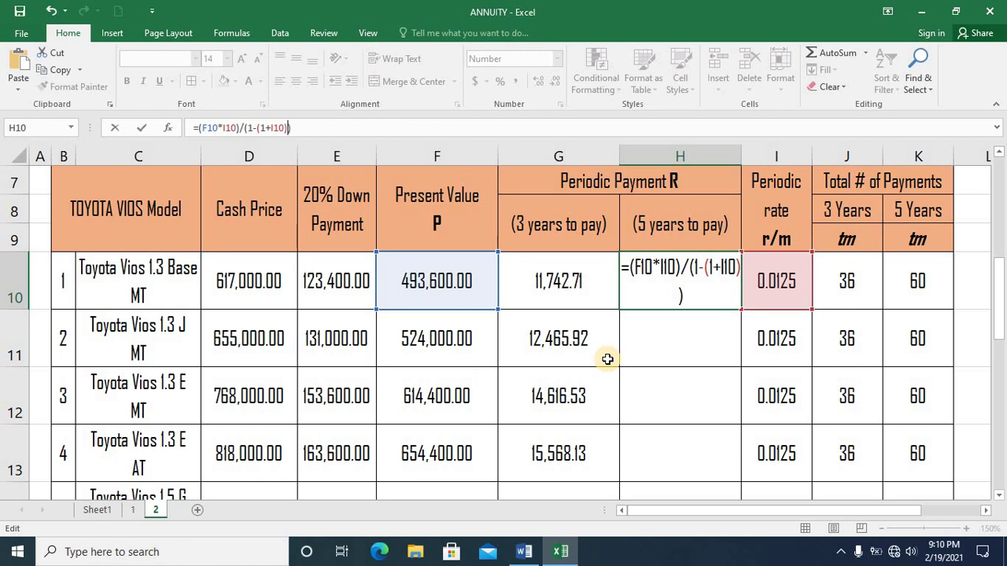
pyautogui.write('^()')
pyautogui.click(682, 296)
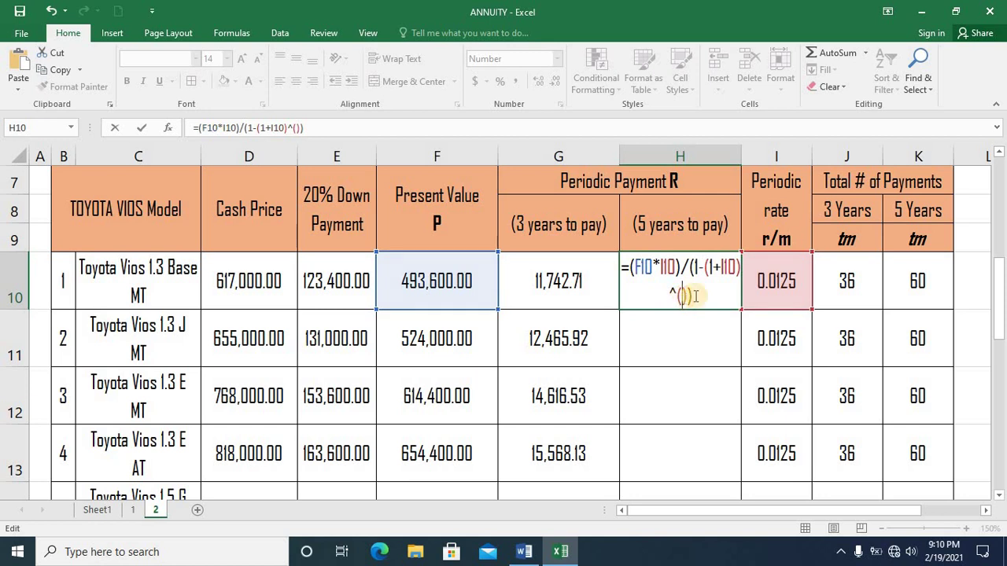
pyautogui.write('=')
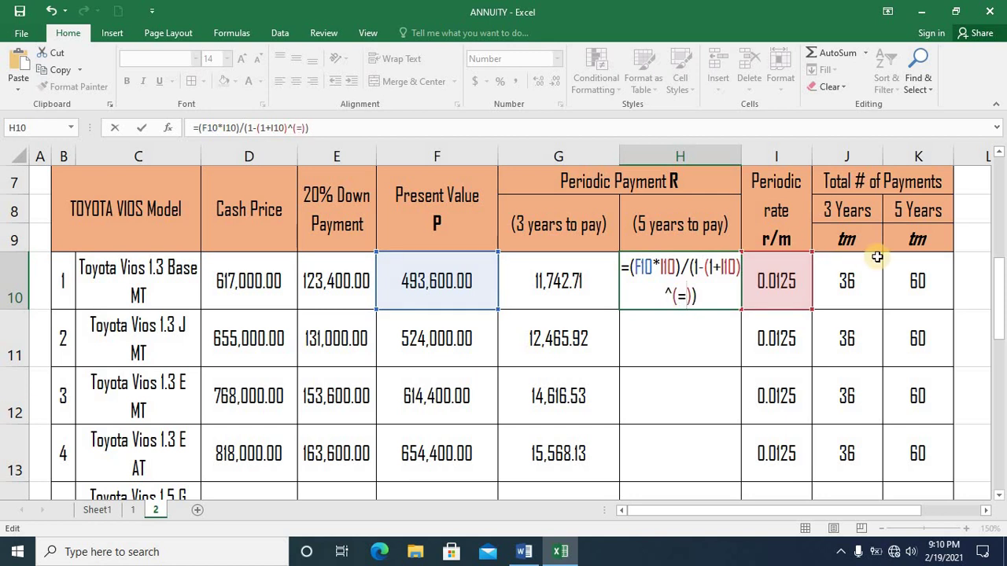
pyautogui.press('BackSpace')
pyautogui.write('-')
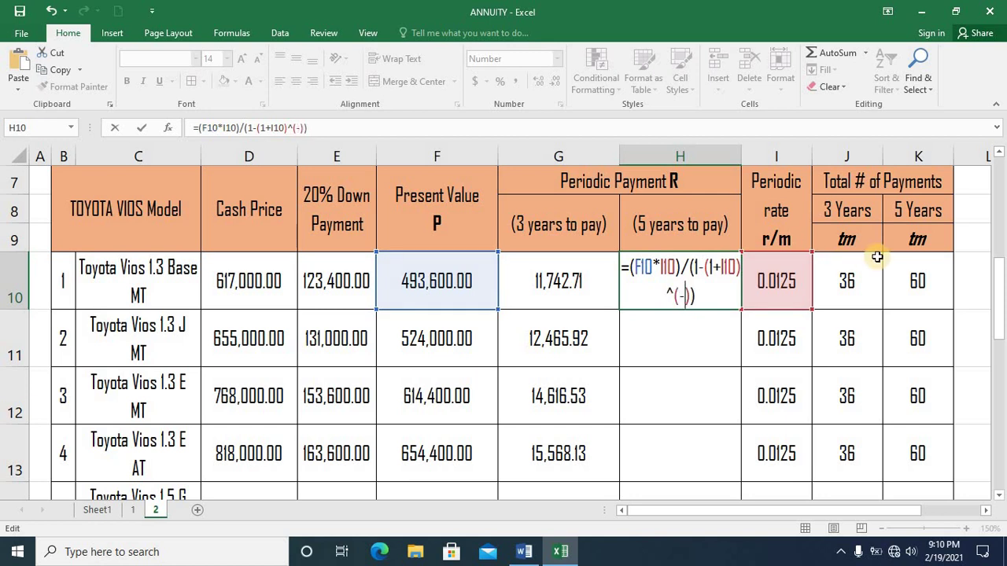
pyautogui.click(912, 283)
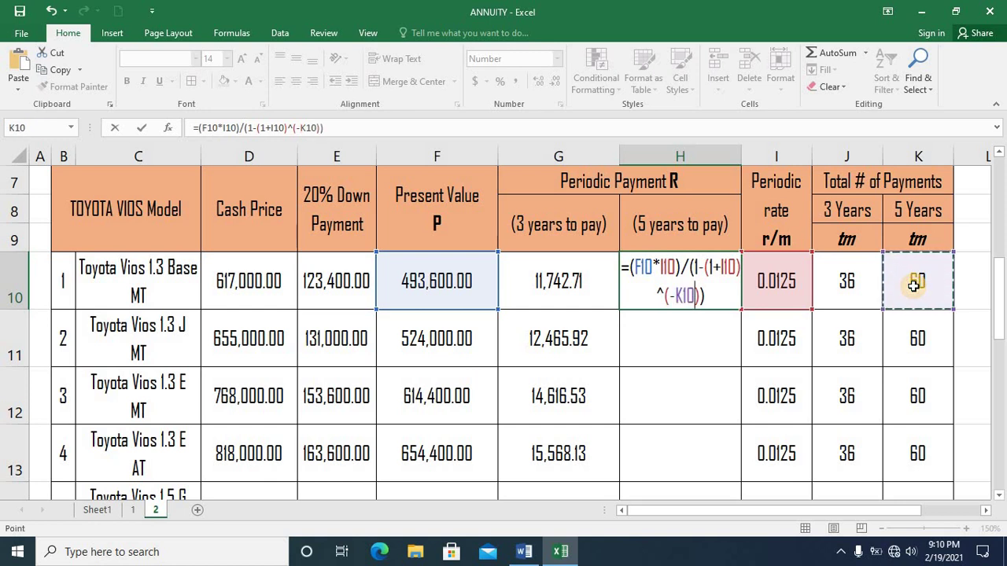
pyautogui.press('Return')
pyautogui.press('Up')
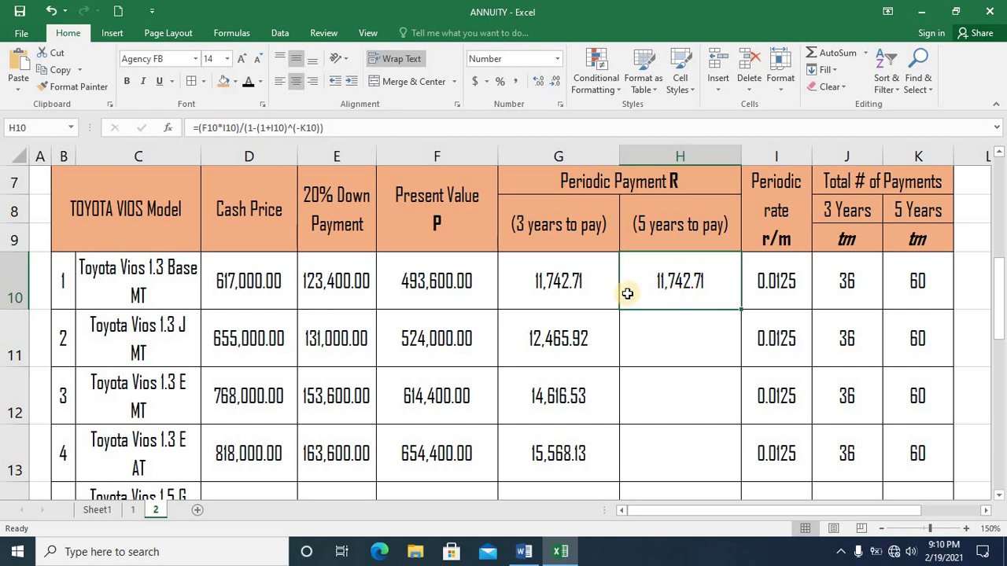
# Compare the G10 and H10 formulas and correct the exponent in G10 so it reads =(F10*I10)/(1-(1+I10)^(-J10)).
pyautogui.click(596, 290)
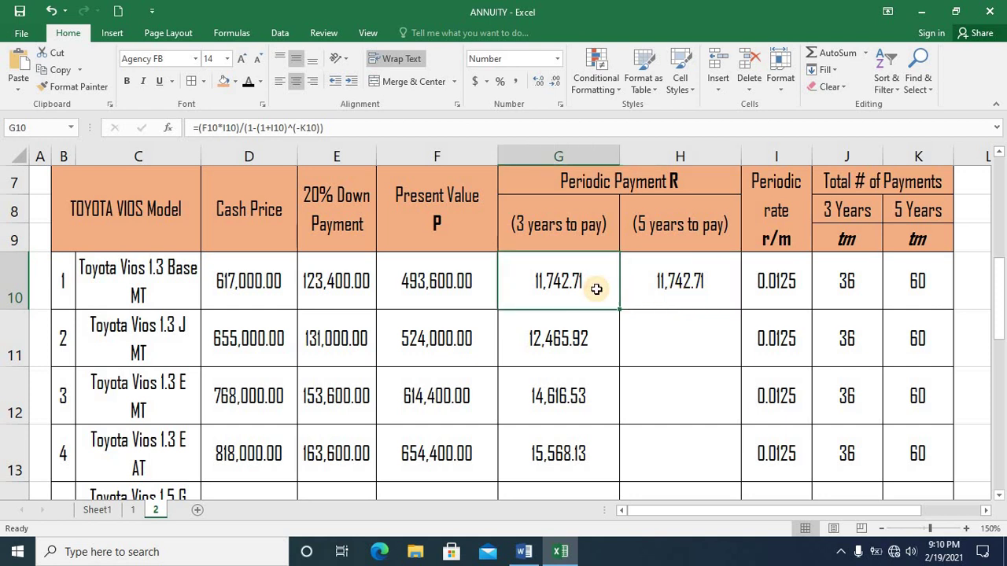
pyautogui.click(649, 289)
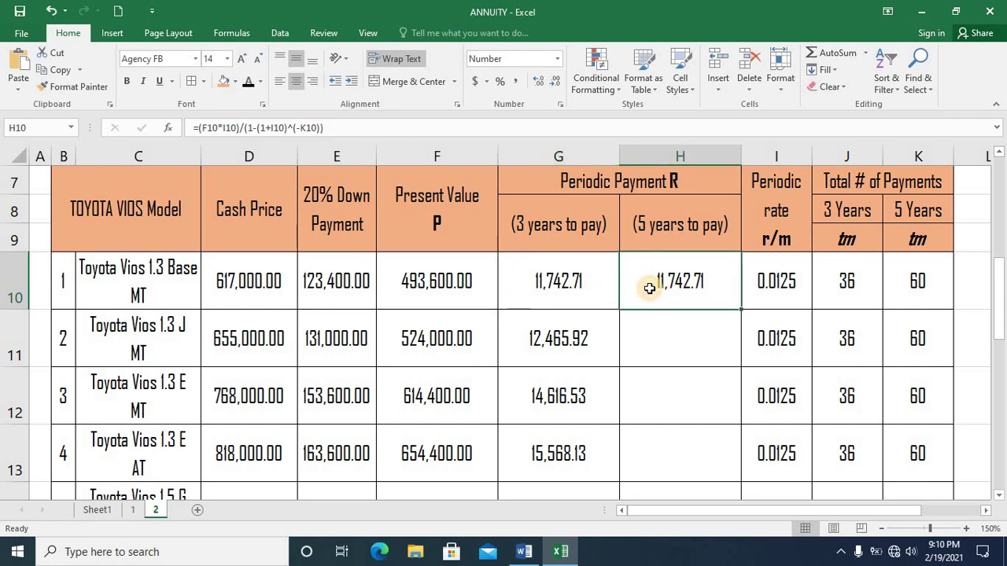
pyautogui.click(577, 285)
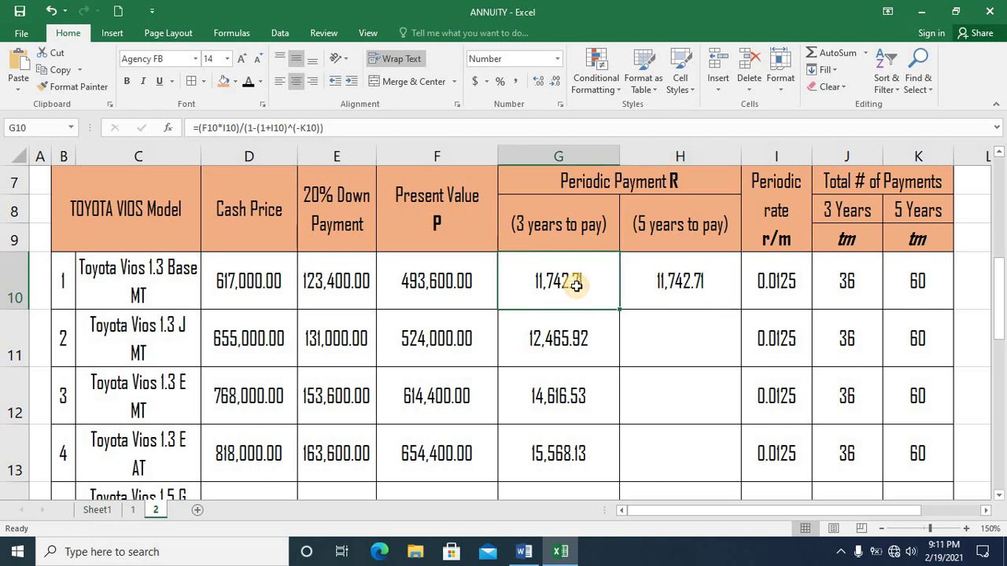
pyautogui.click(320, 127)
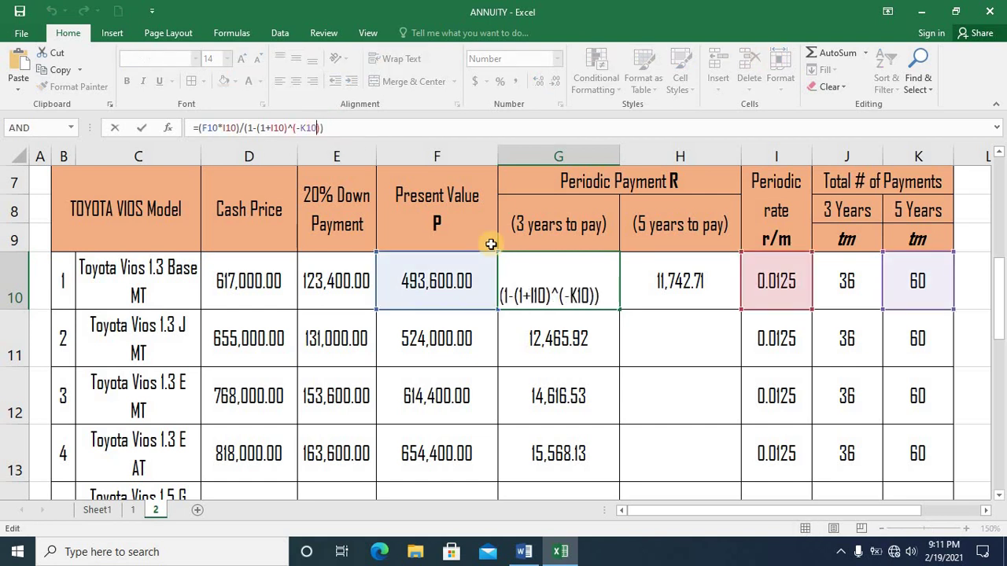
pyautogui.press('BackSpace')
pyautogui.press('BackSpace')
pyautogui.press('BackSpace')
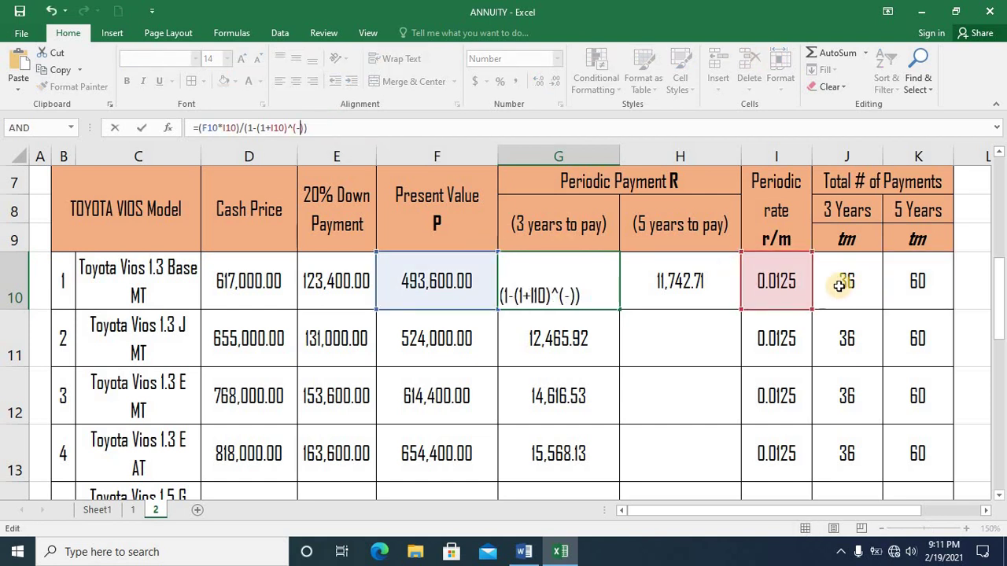
pyautogui.click(846, 274)
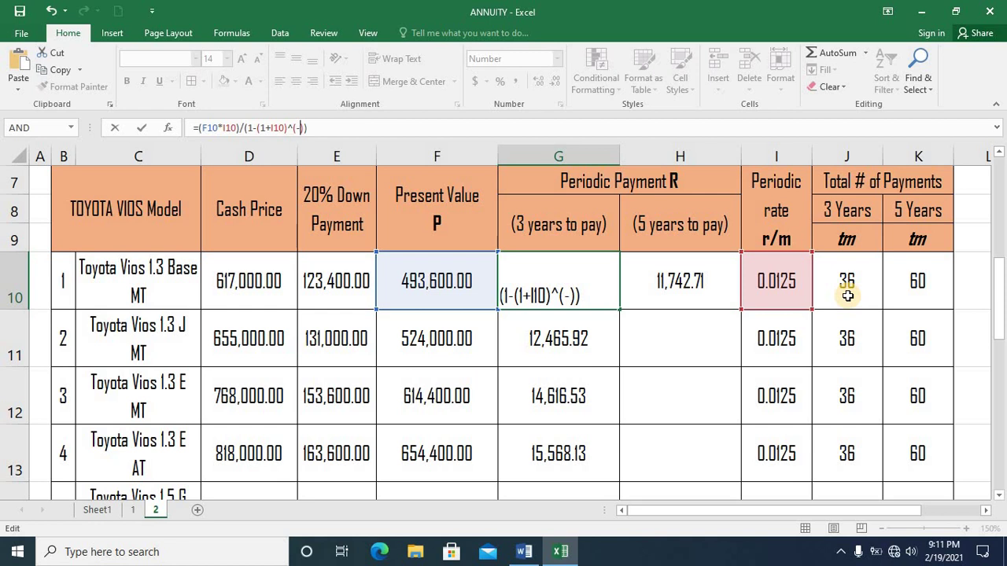
pyautogui.click(848, 295)
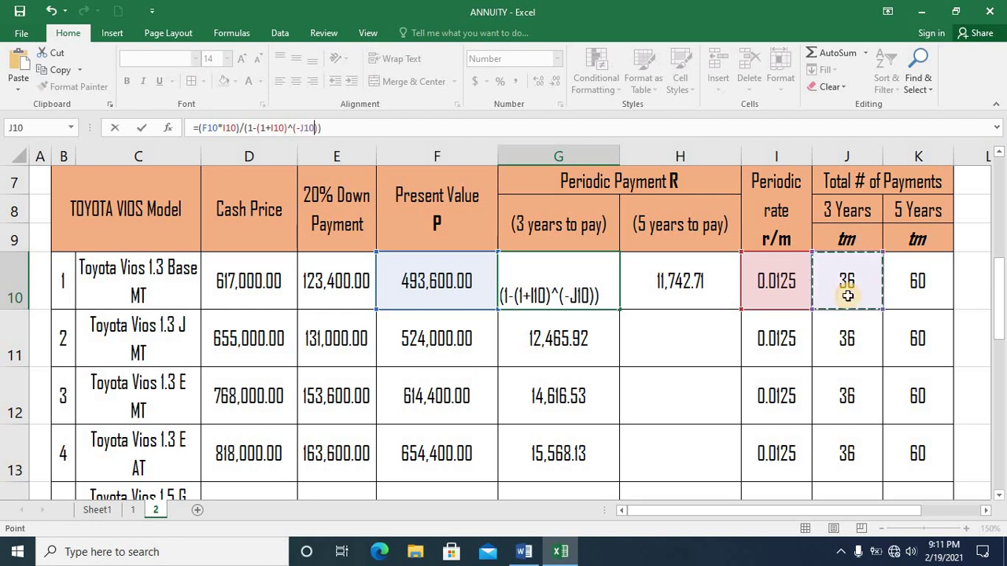
pyautogui.press('Return')
pyautogui.press('Up')
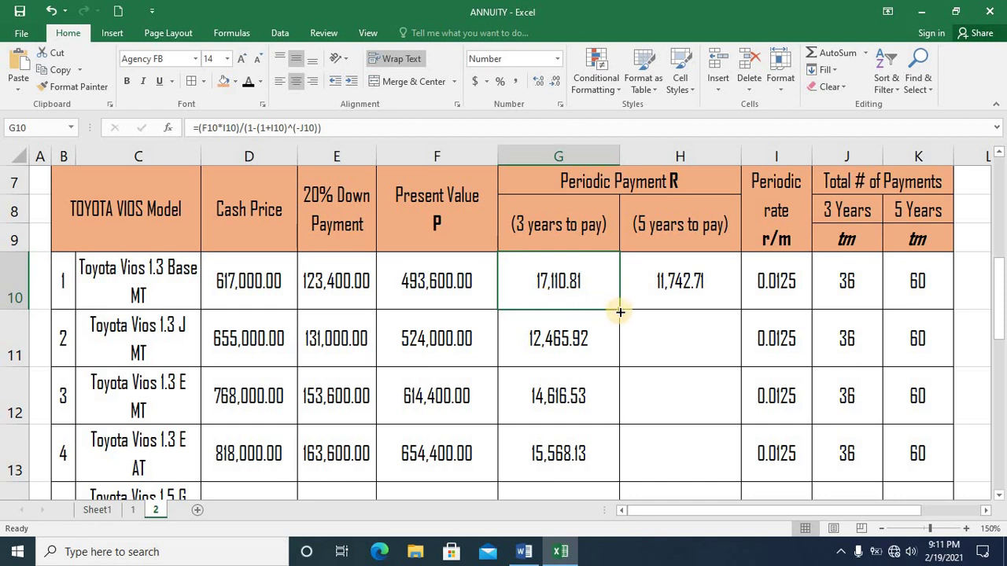
# Fill the corrected 3-year payment formula from G10 down to G19, replacing the earlier copies.
pyautogui.click(581, 334)
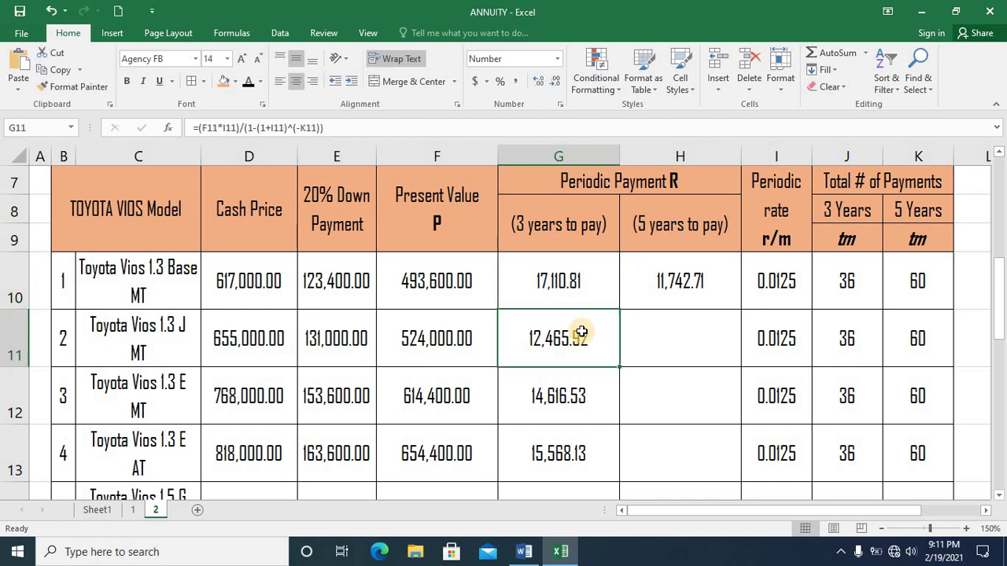
pyautogui.press('Down')
pyautogui.press('Down')
pyautogui.press('Down')
pyautogui.press('Up')
pyautogui.press('Up')
pyautogui.press('Up')
pyautogui.press('Up')
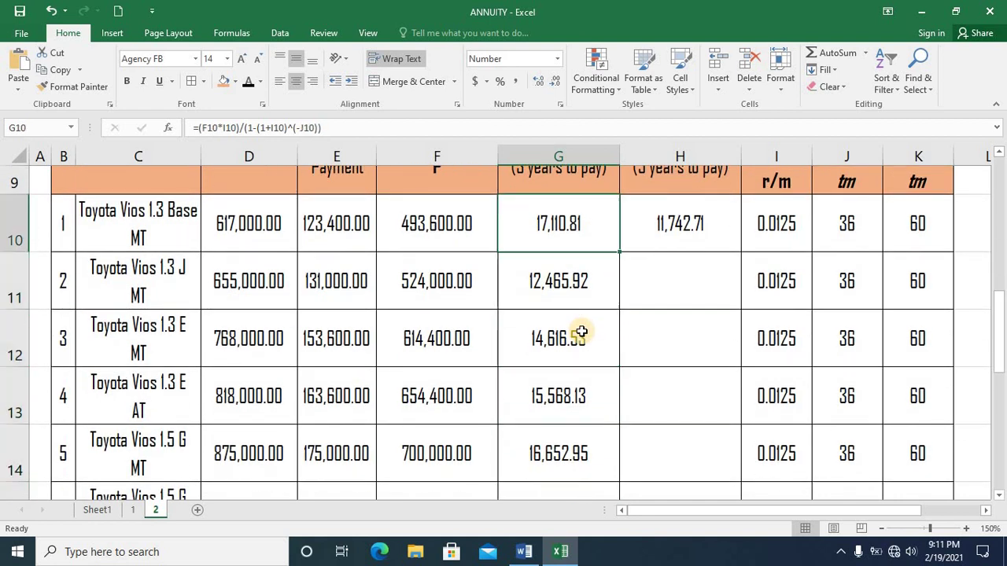
pyautogui.moveTo(622, 252); pyautogui.dragTo(598, 387)
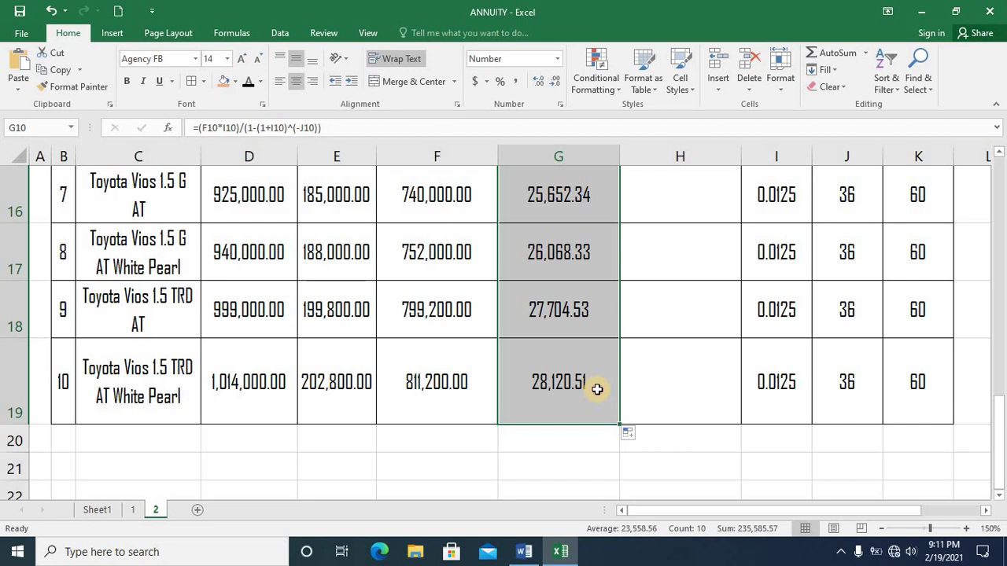
# Review the refilled 3-year periodic payments from G19 back up to G10.
pyautogui.click(597, 390)
pyautogui.press('Up')
pyautogui.press('Up')
pyautogui.press('Up')
pyautogui.press('Up')
pyautogui.press('Up')
pyautogui.press('Up')
pyautogui.press('Up')
pyautogui.press('Up')
pyautogui.press('Up')
pyautogui.press('Up')
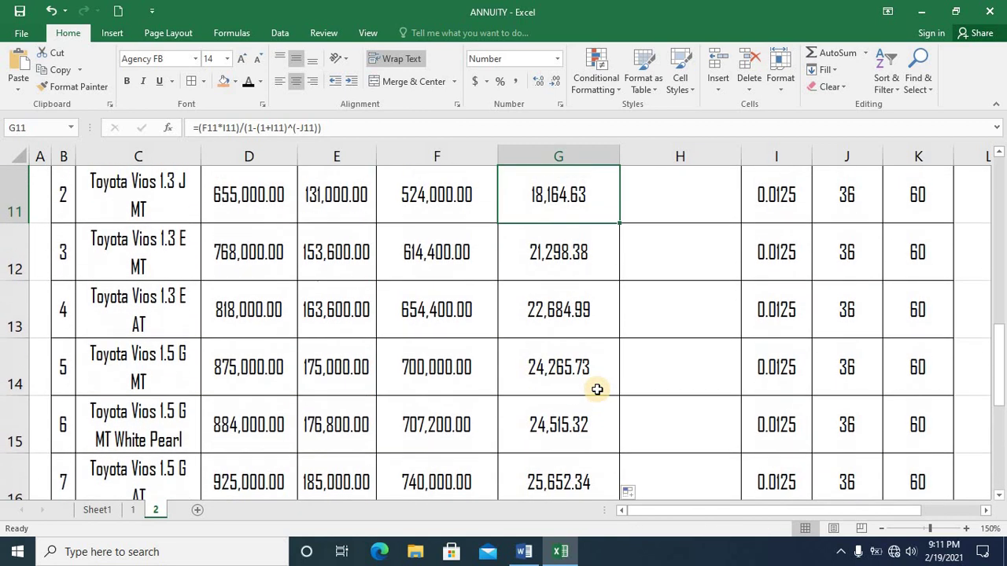
pyautogui.press('Down')
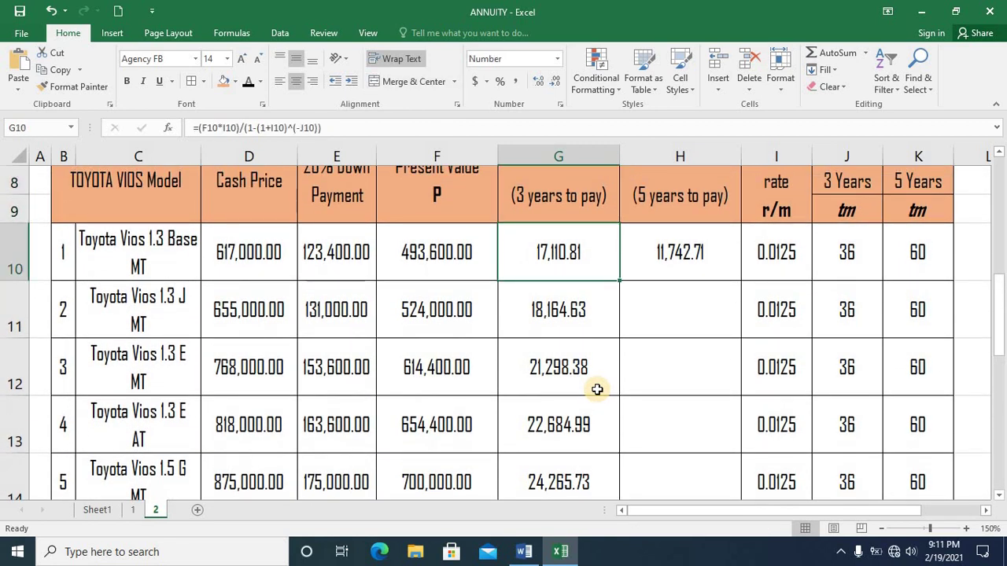
pyautogui.scroll(1, 597, 390)
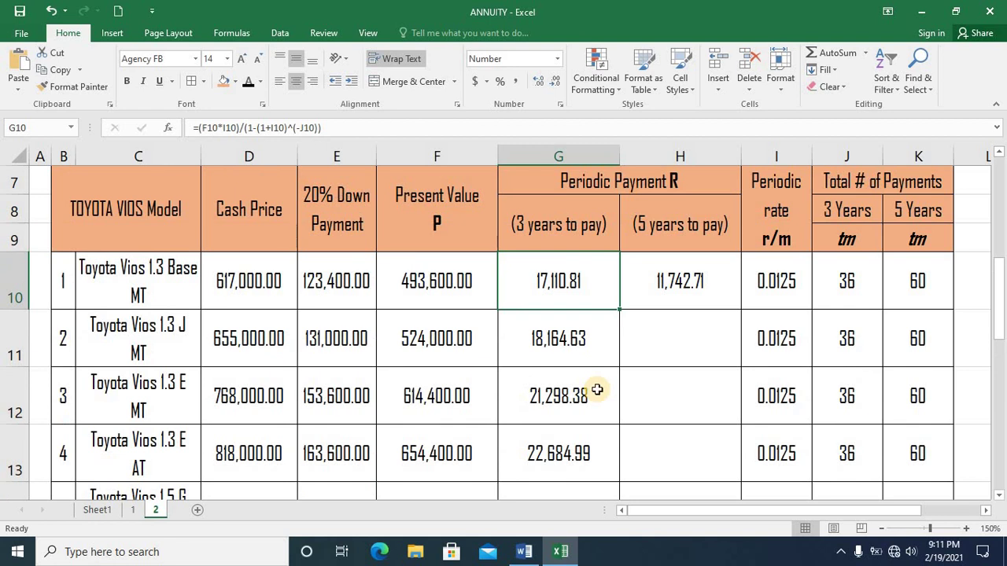
# Compare the G10 and H10 formulas and fill the 5-year payment formula from H10 down to H19.
pyautogui.press('Right')
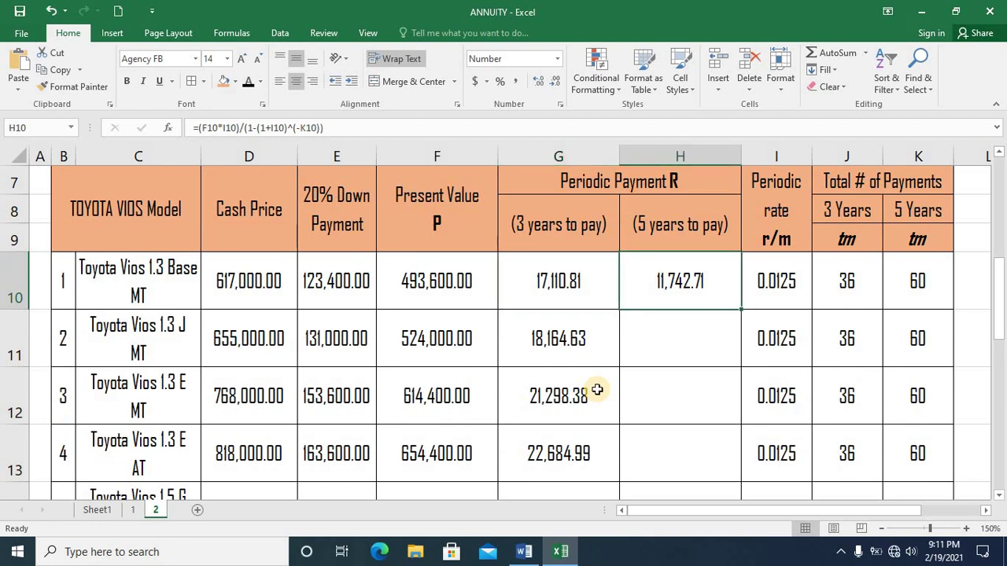
pyautogui.press('Left')
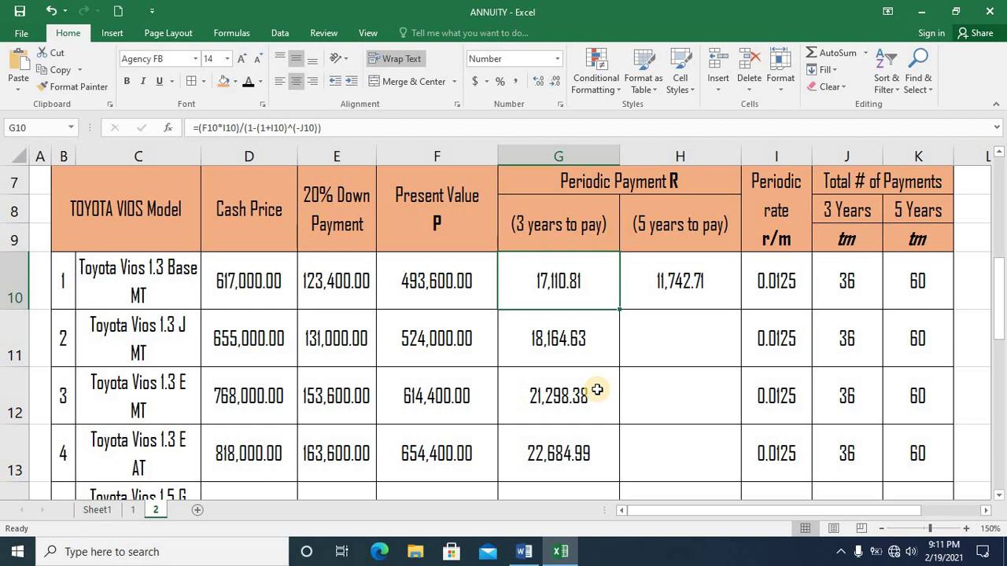
pyautogui.press('Right')
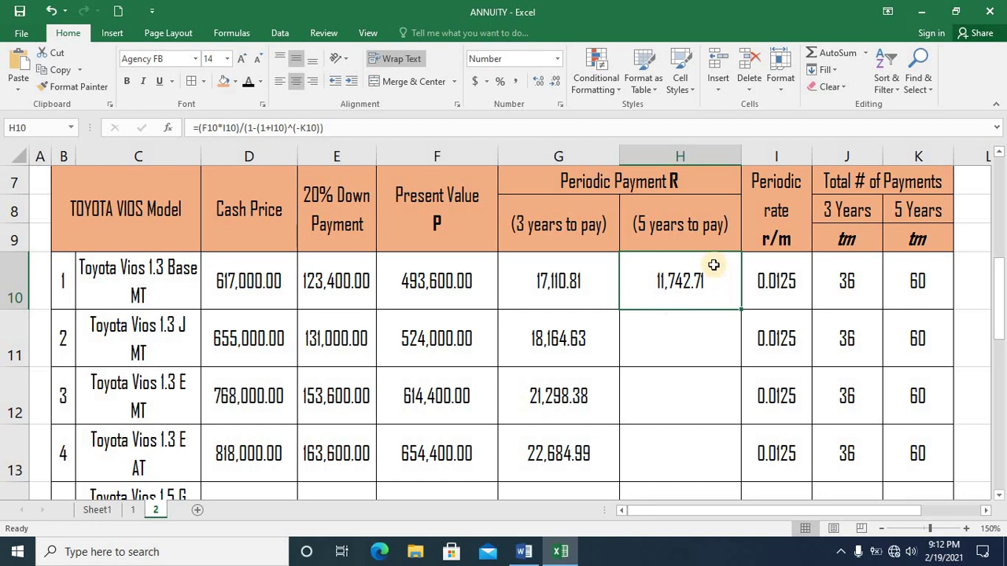
pyautogui.moveTo(742, 308)
pyautogui.mouseDown()
pyautogui.moveTo(712, 492)
pyautogui.moveTo(712, 425)
pyautogui.mouseUp()
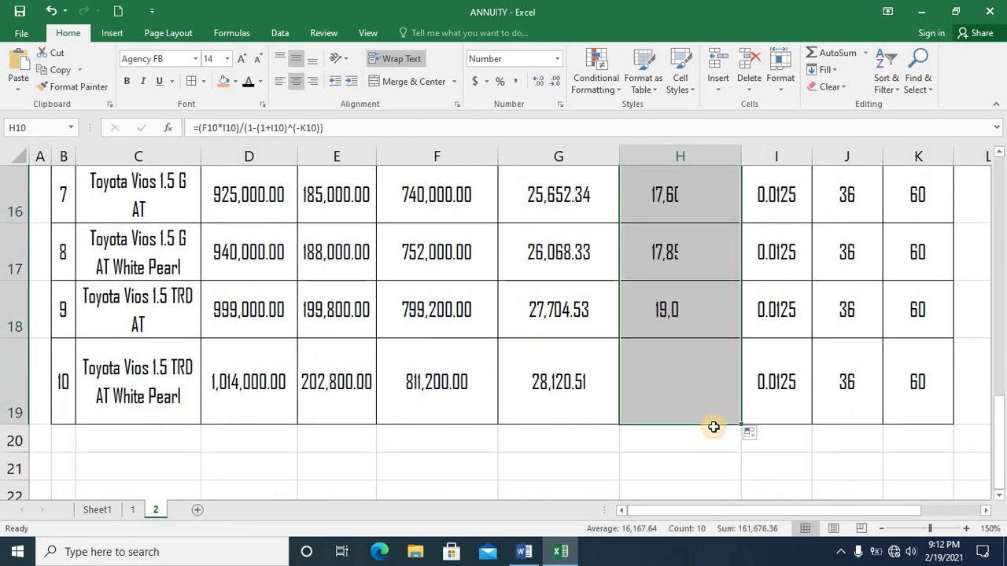
# Review the 3- and 5-year periodic payments from row 19 up to the Example 2 problem statement.
pyautogui.click(678, 383)
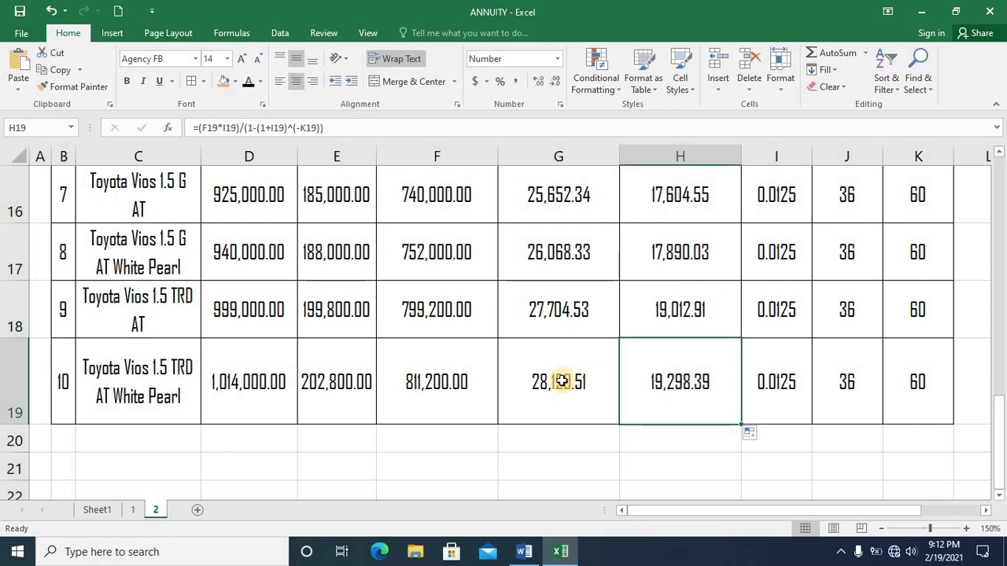
pyautogui.click(562, 384)
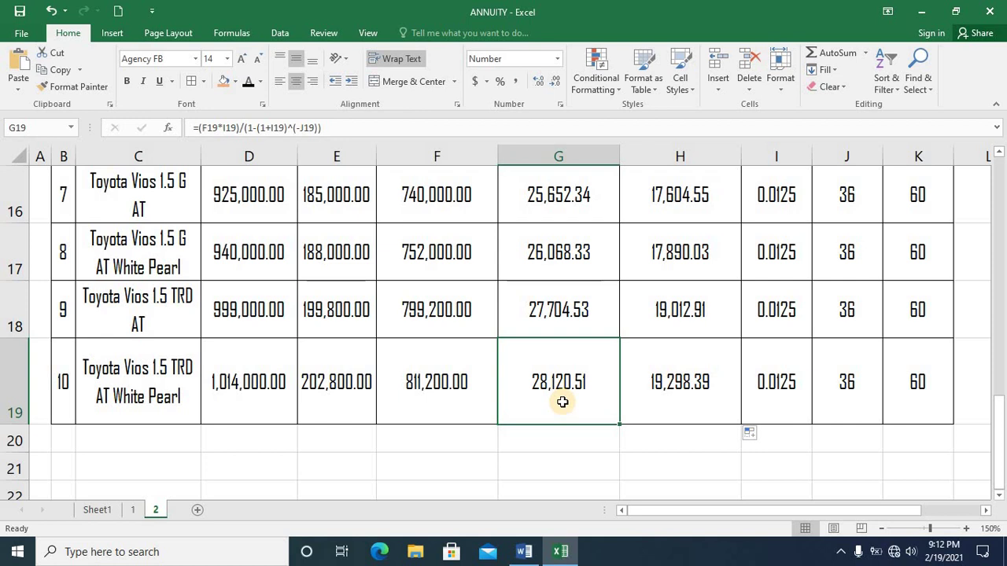
pyautogui.press('Up')
pyautogui.press('Up')
pyautogui.press('Up')
pyautogui.press('Up')
pyautogui.press('Up')
pyautogui.press('Up')
pyautogui.press('Up')
pyautogui.press('Up')
pyautogui.press('Up')
pyautogui.press('Up')
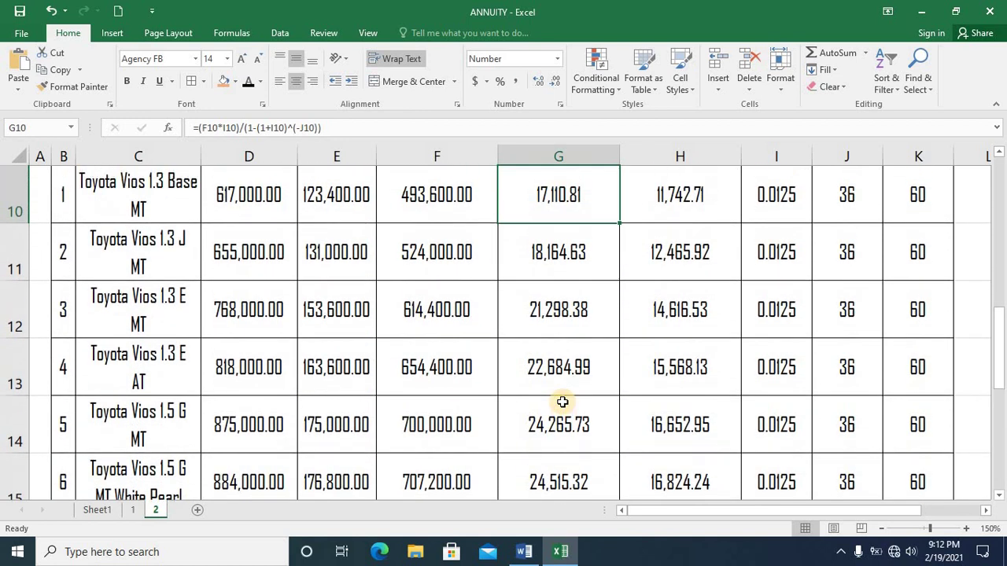
pyautogui.press('Up')
pyautogui.press('Up')
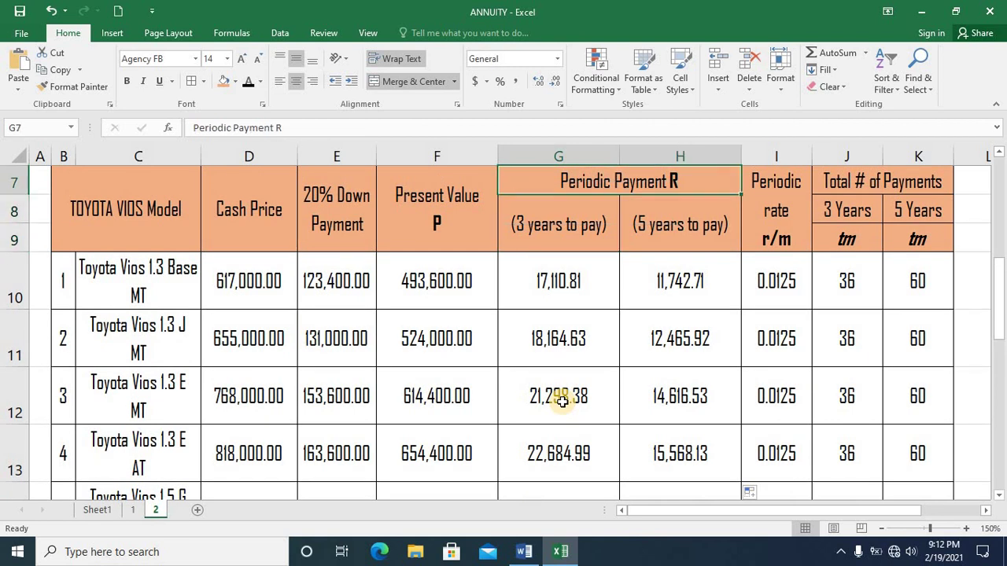
pyautogui.scroll(2, 561, 401)
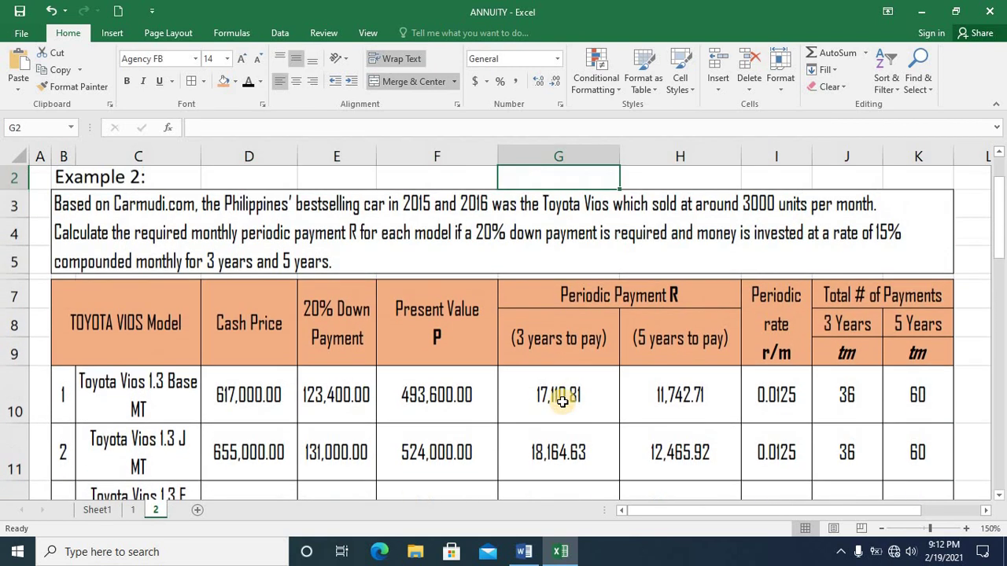
pyautogui.press('Up')
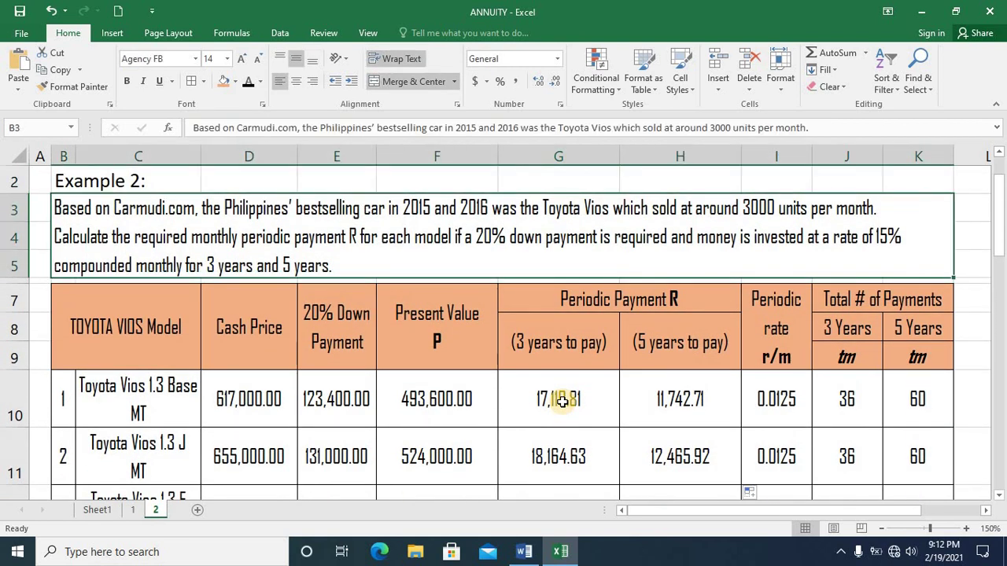
# Examine the row 10 formulas for the down payment, present value, and 3- and 5-year periodic payments.
pyautogui.press('Down')
pyautogui.press('Down')
pyautogui.press('Down')
pyautogui.press('Down')
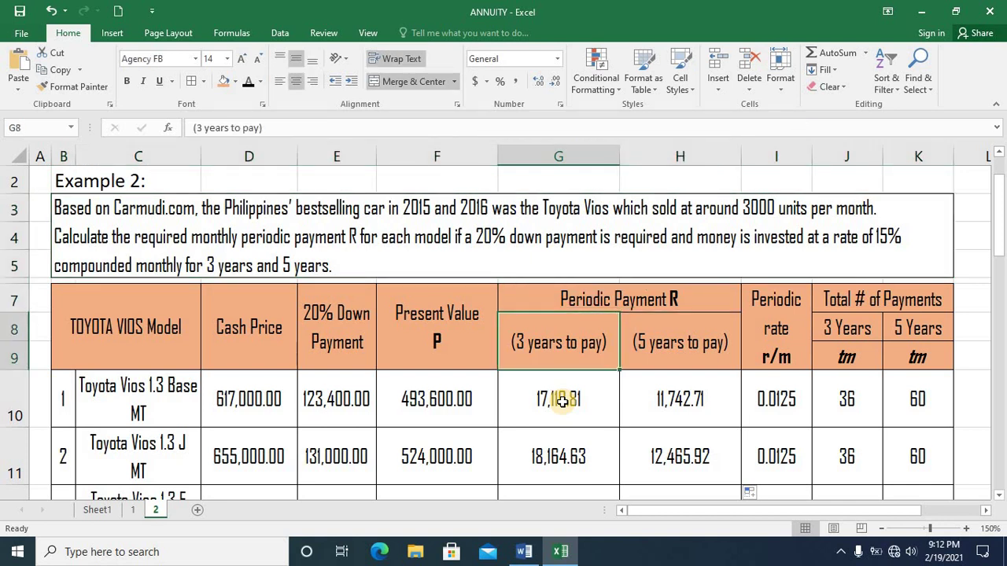
pyautogui.press('Left')
pyautogui.press('Left')
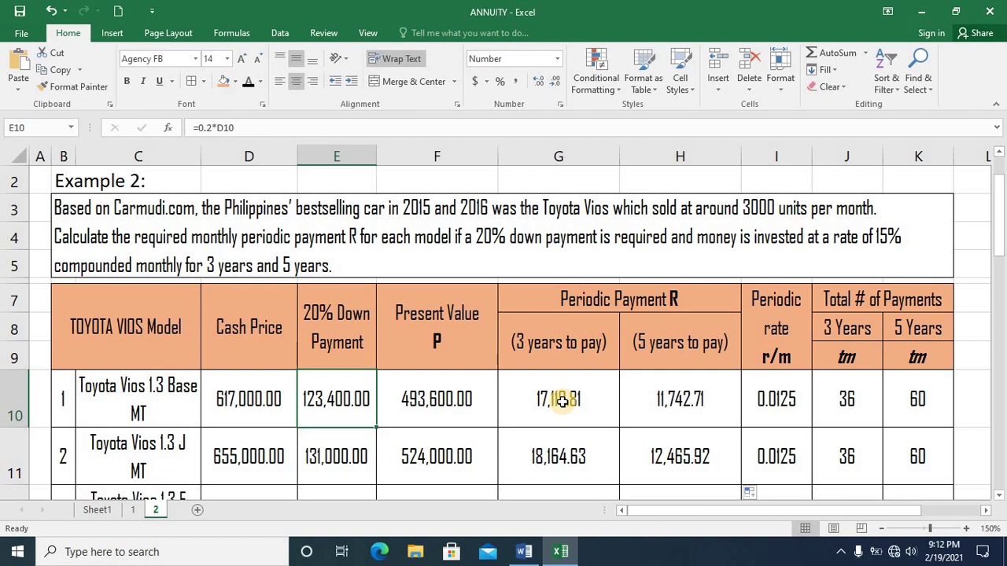
pyautogui.press('Right')
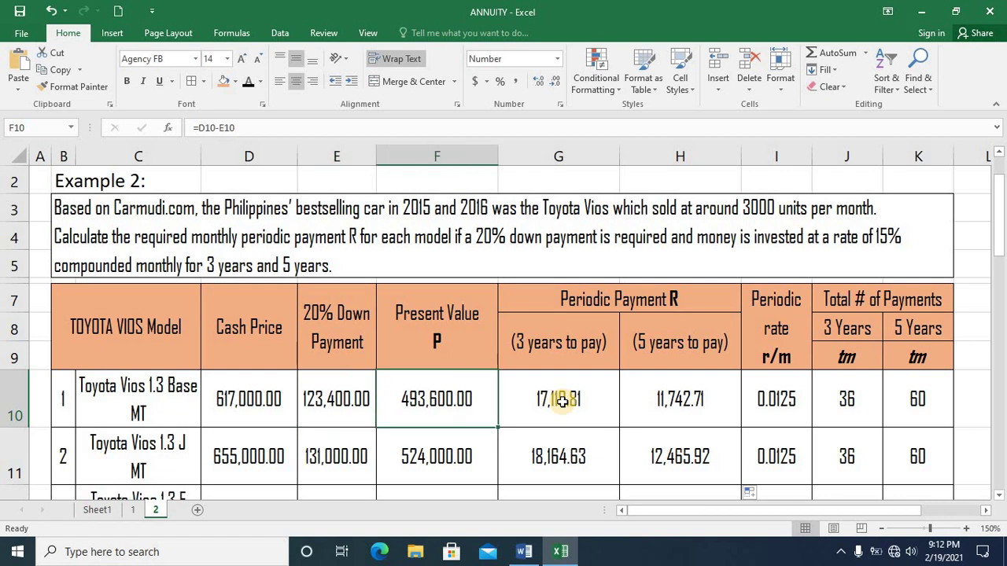
pyautogui.press('Right')
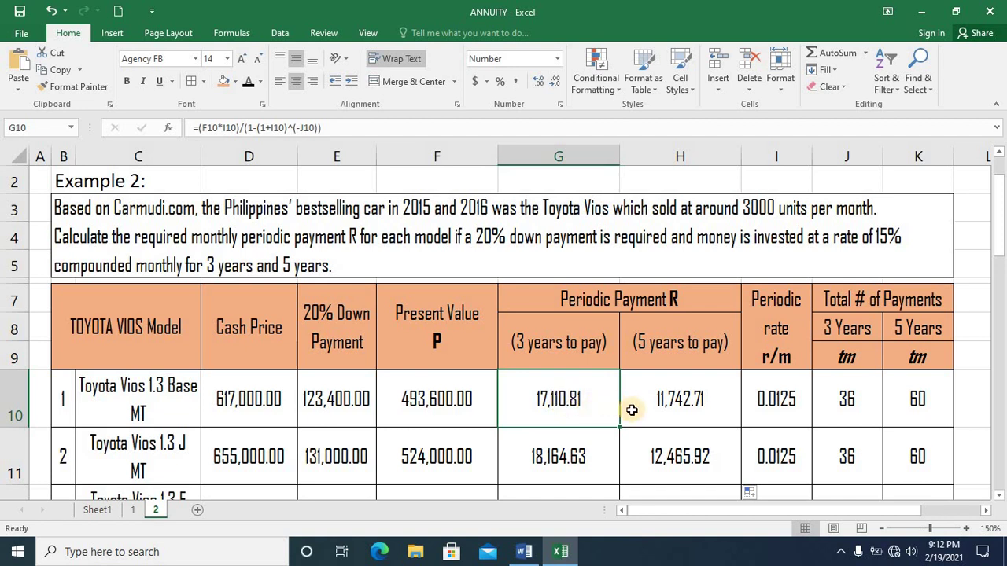
pyautogui.press('Right')
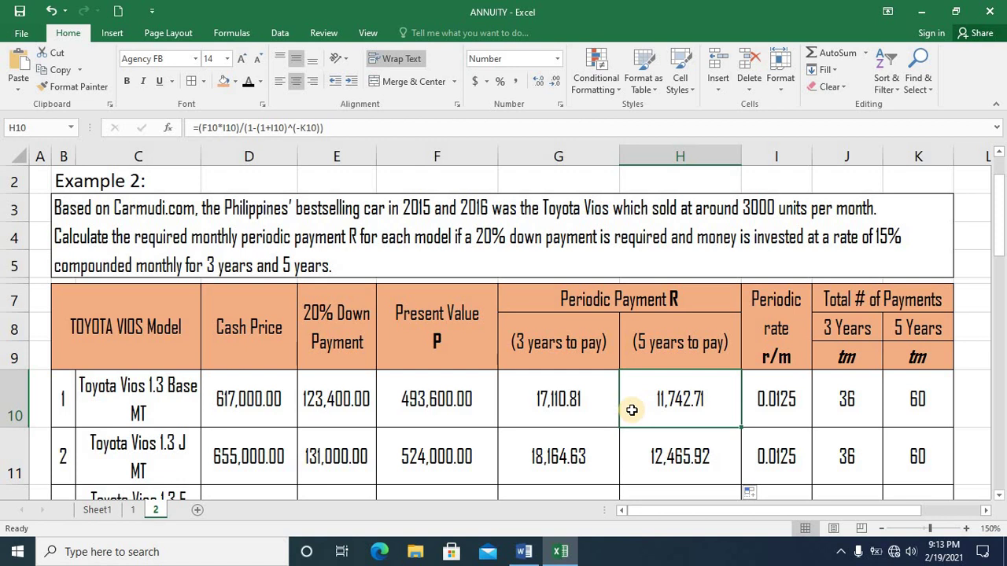
# Return to Sheet1 to review the annuity formula for R and its variable definitions.
pyautogui.click(98, 511)
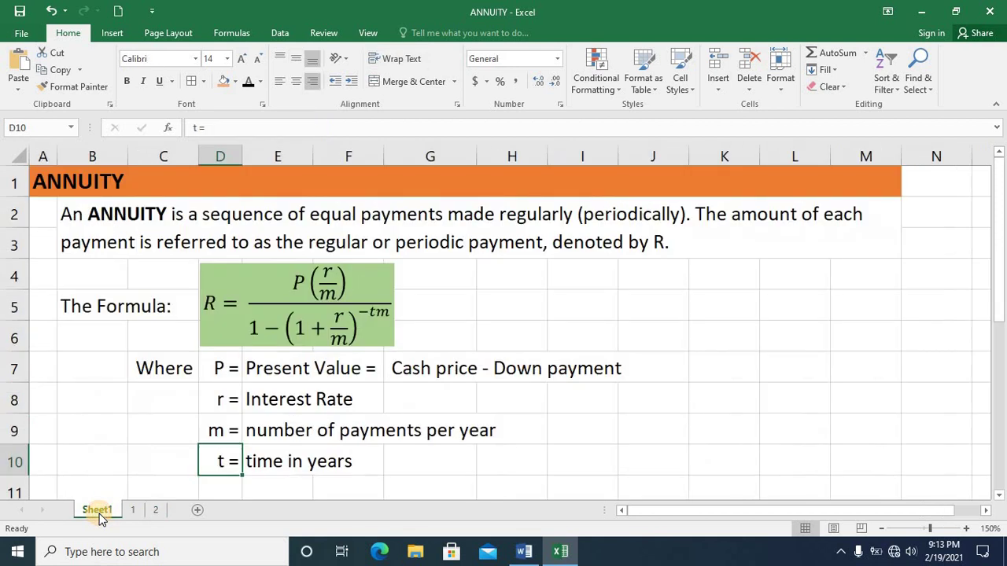
pyautogui.click(436, 305)
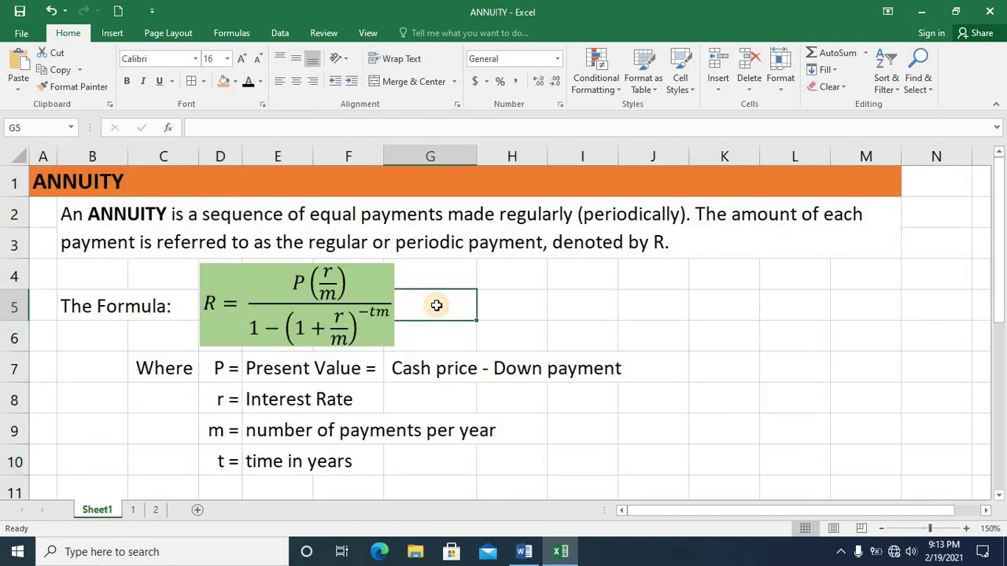